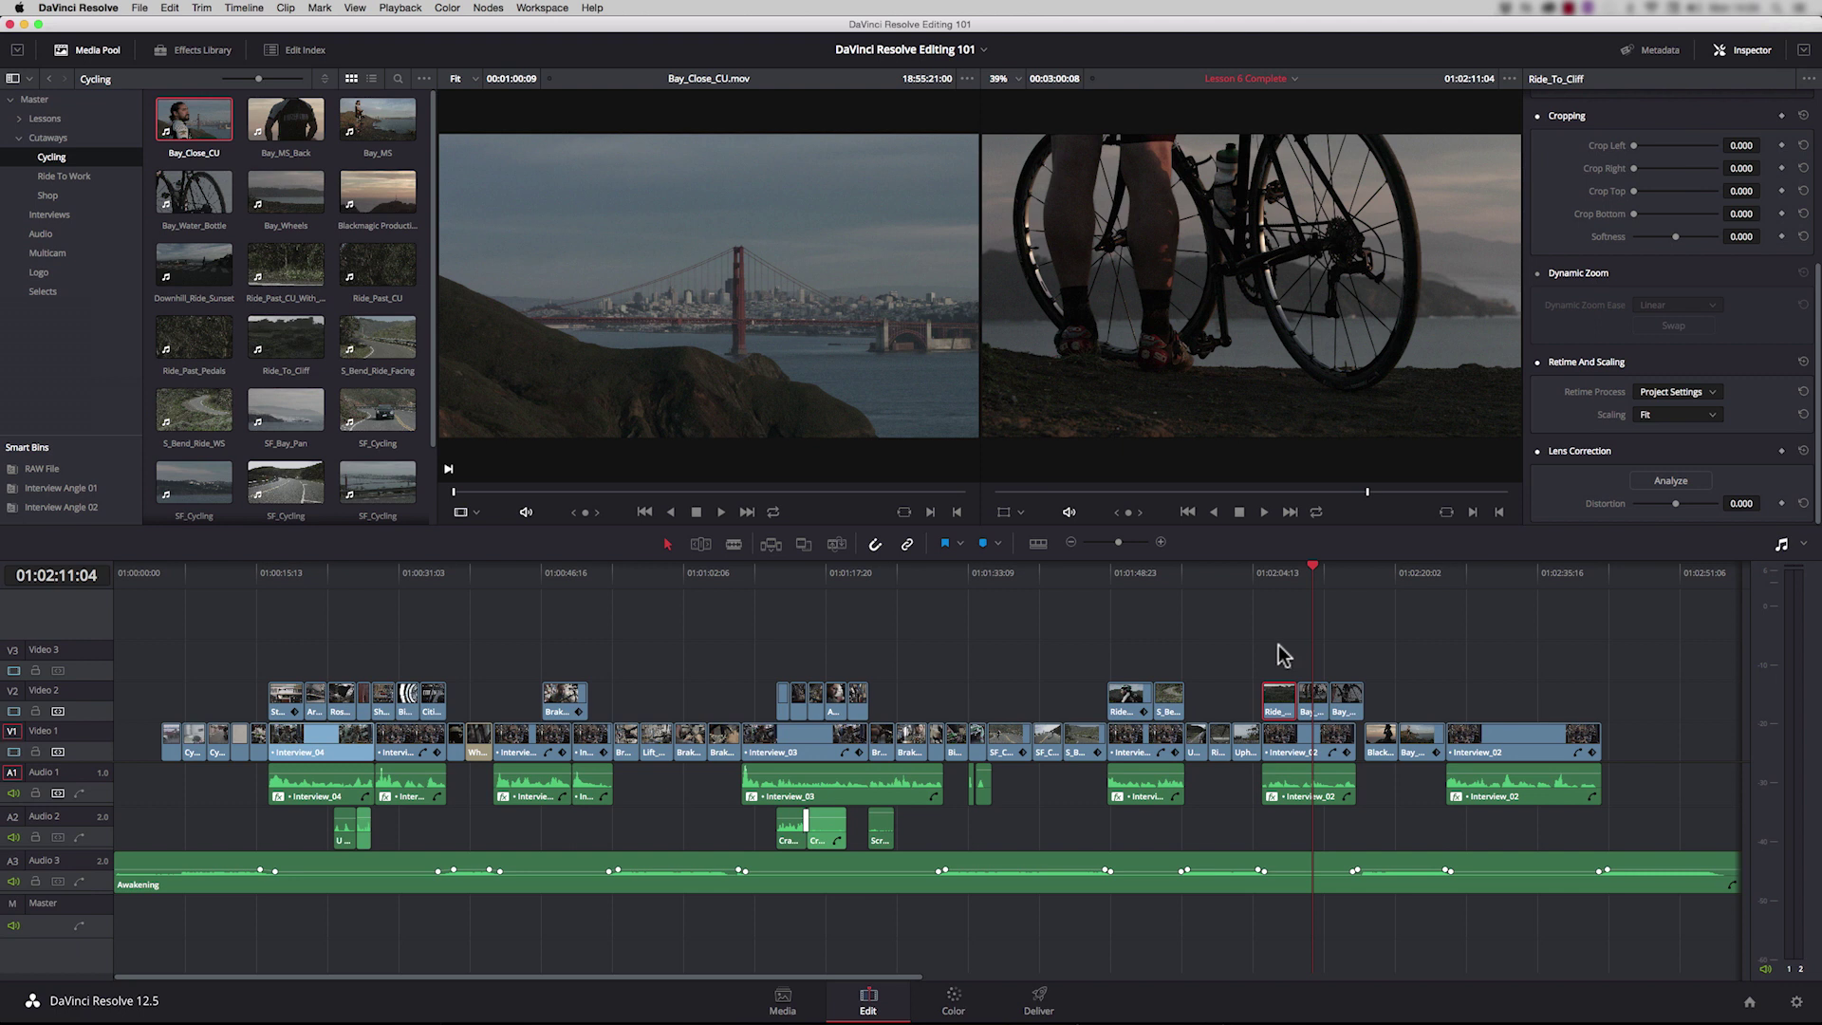
Create a new project named 'editing 101' from the Project Manager
left_click(1749, 1003)
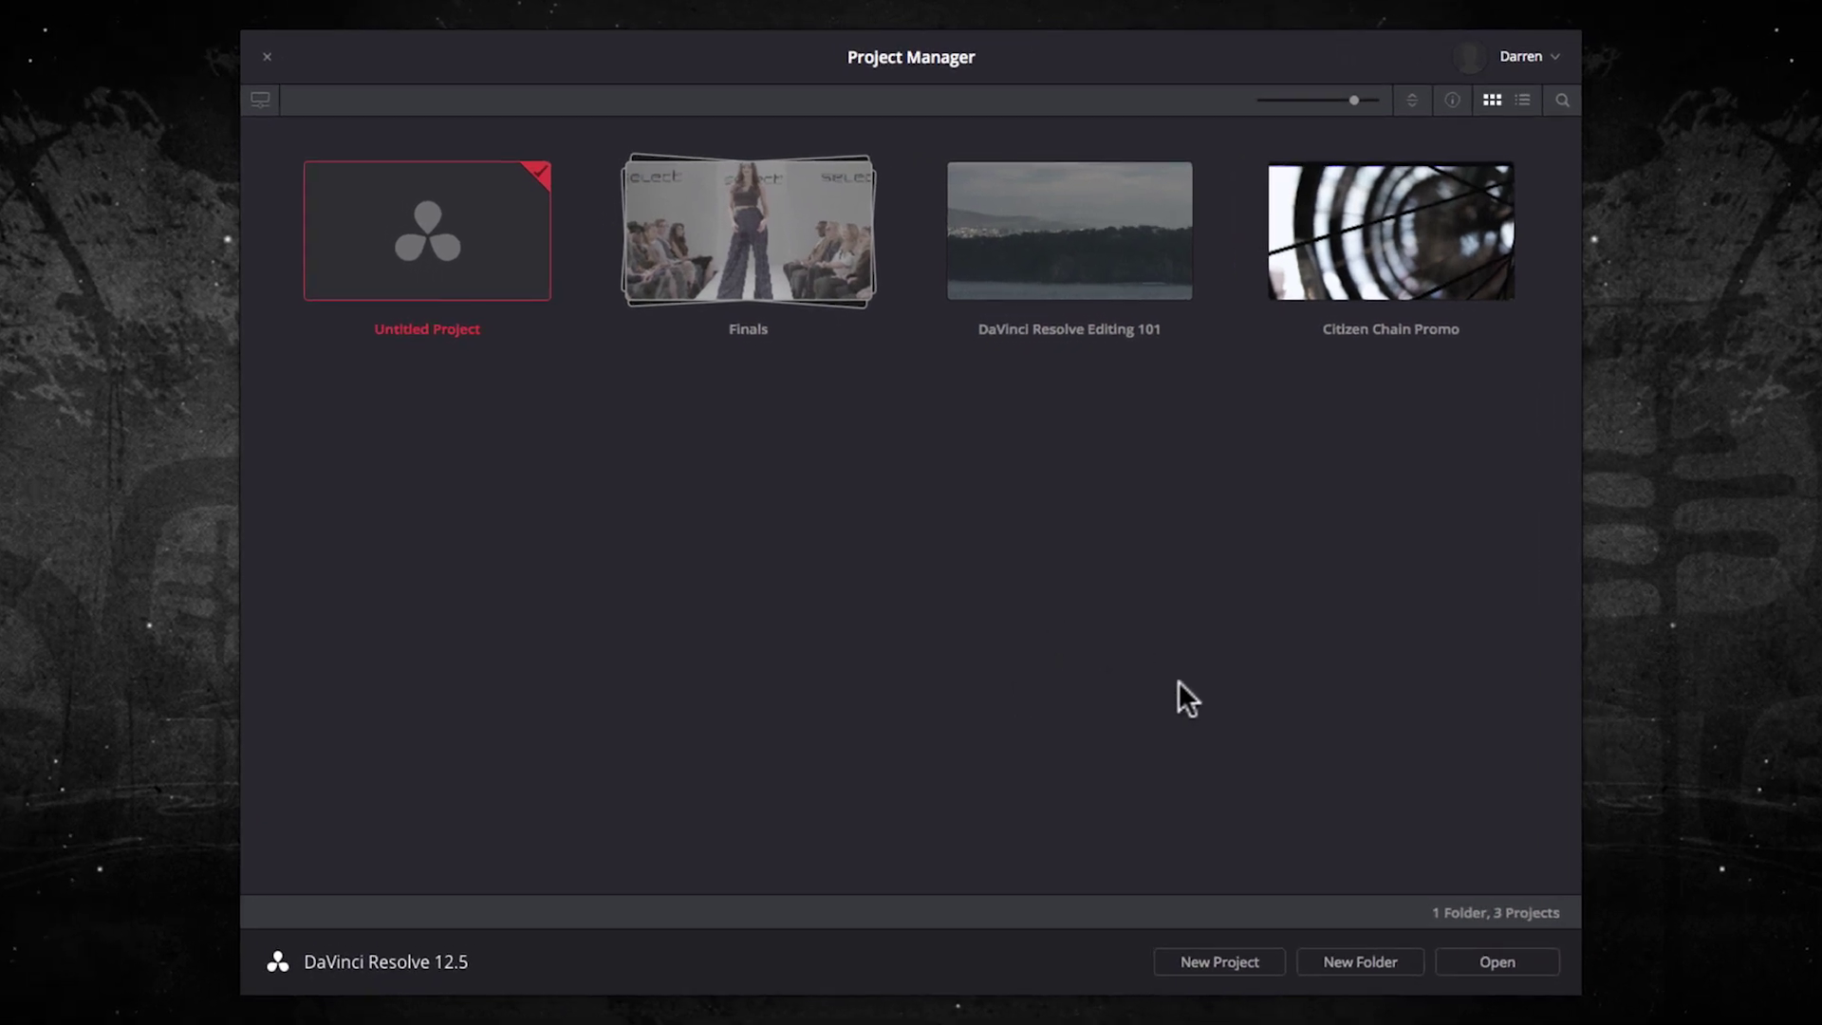
left_click(1226, 958)
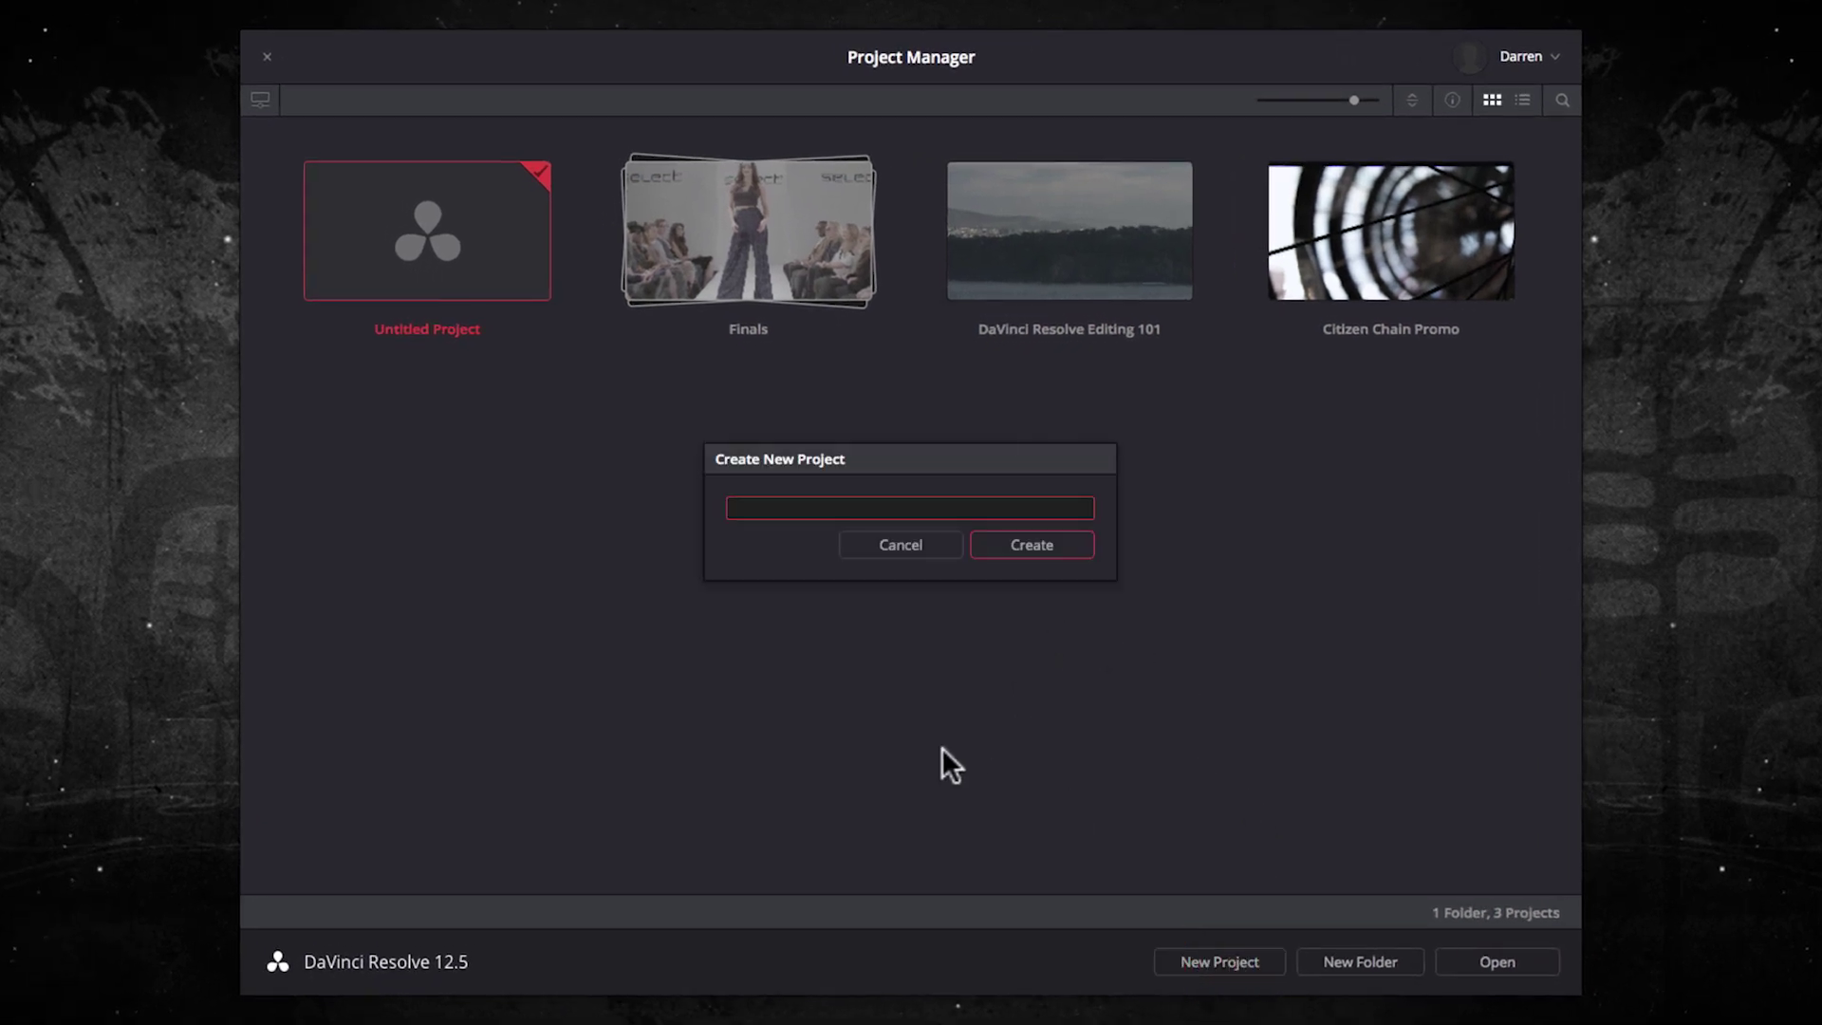
type("editing 101")
key("Return")
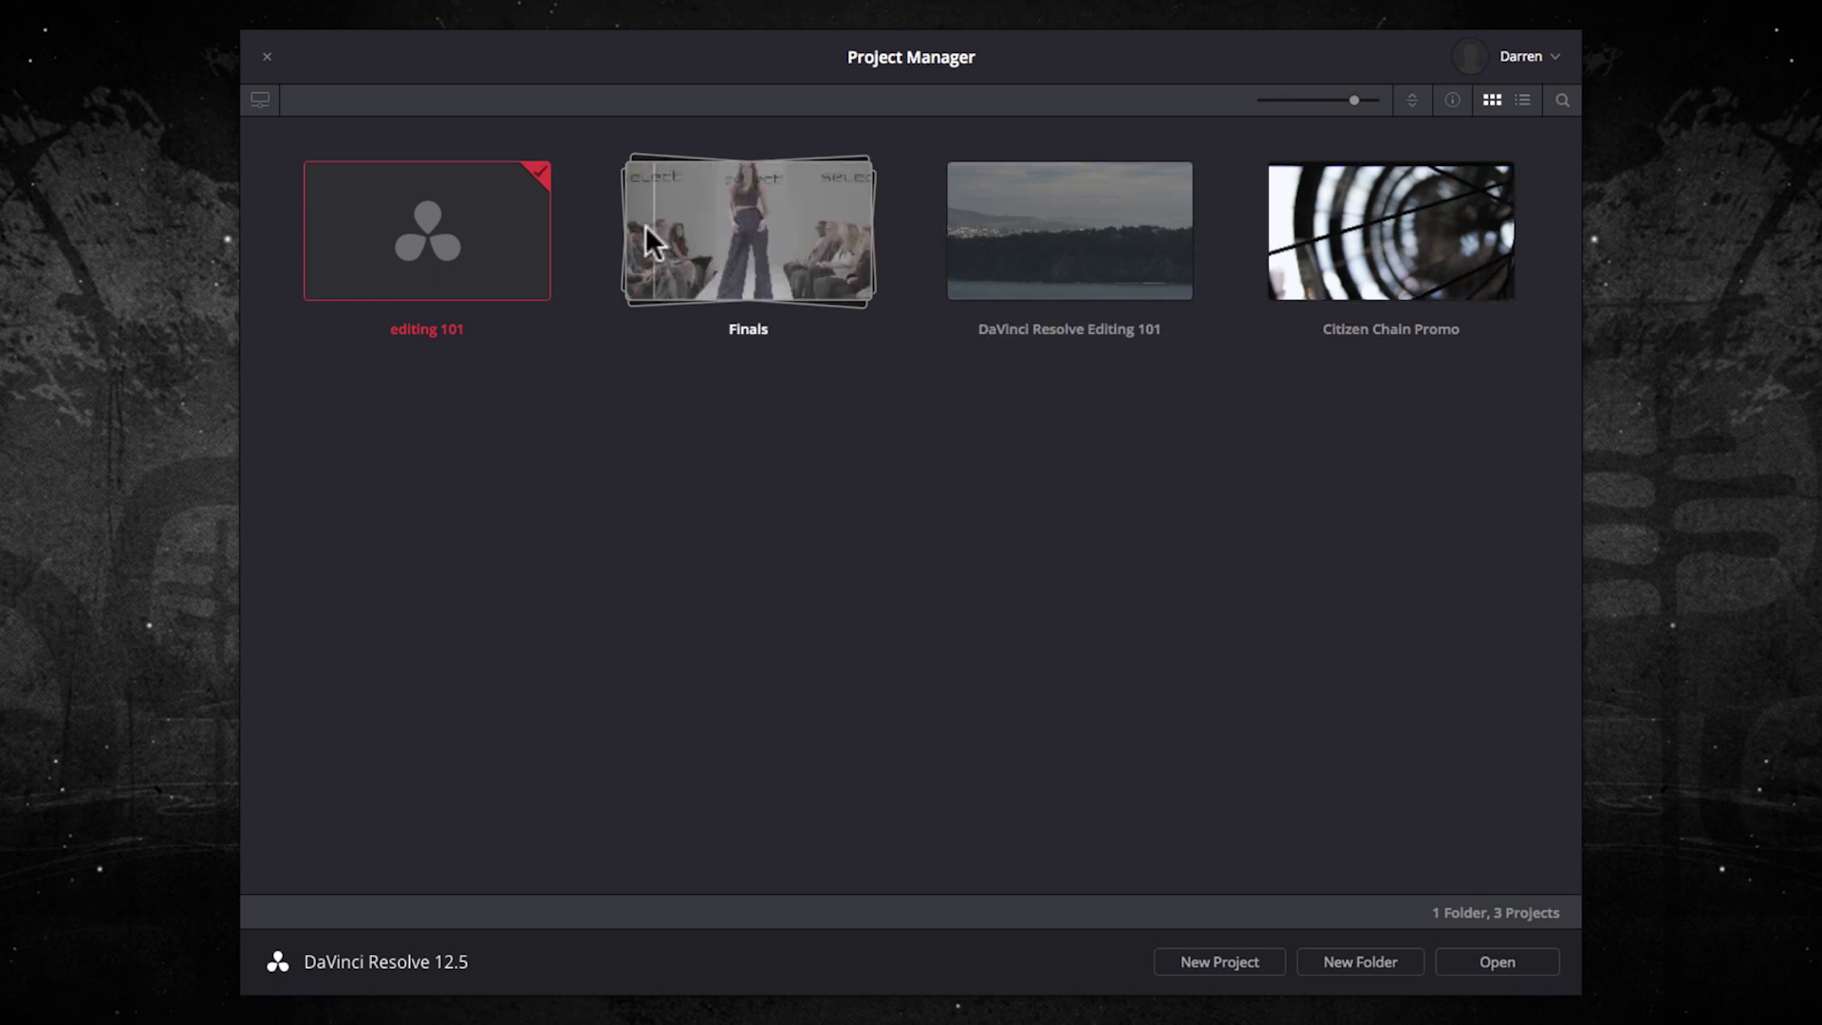
Browse the Finals project folder, return Home, and dismiss the Citizen Chain Promo project options
double_click(715, 248)
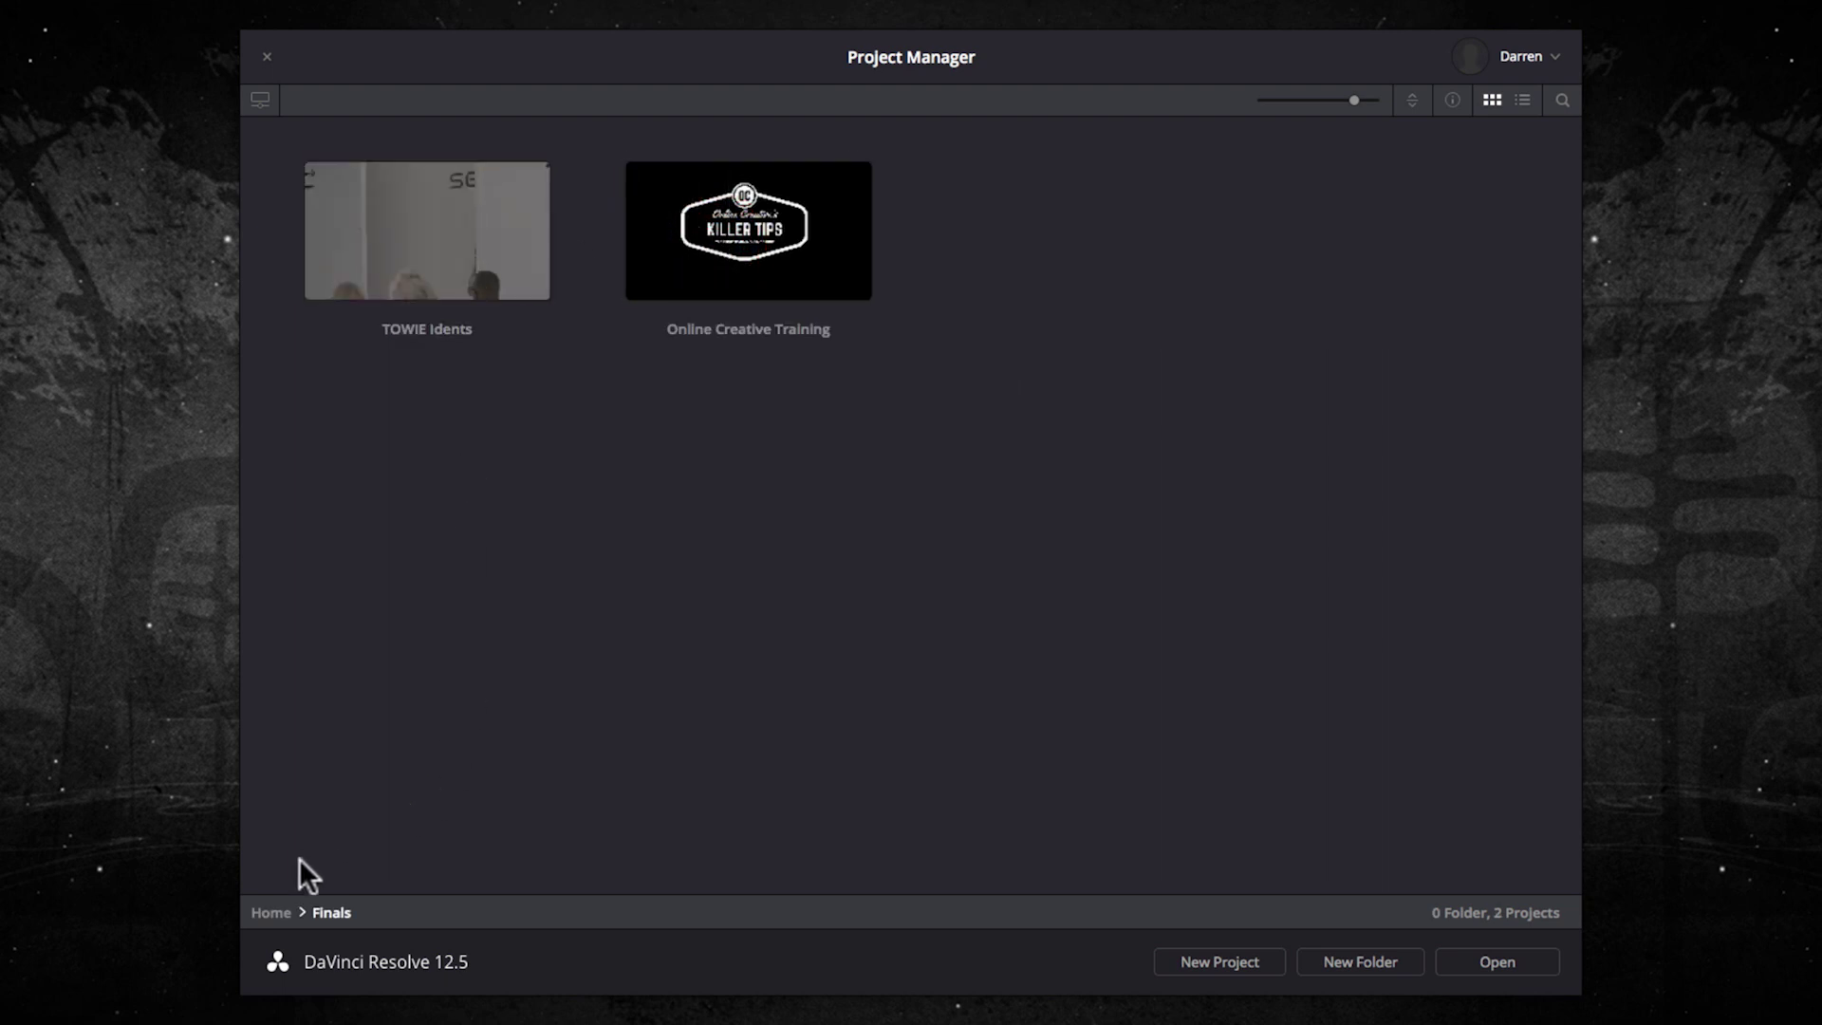
left_click(271, 913)
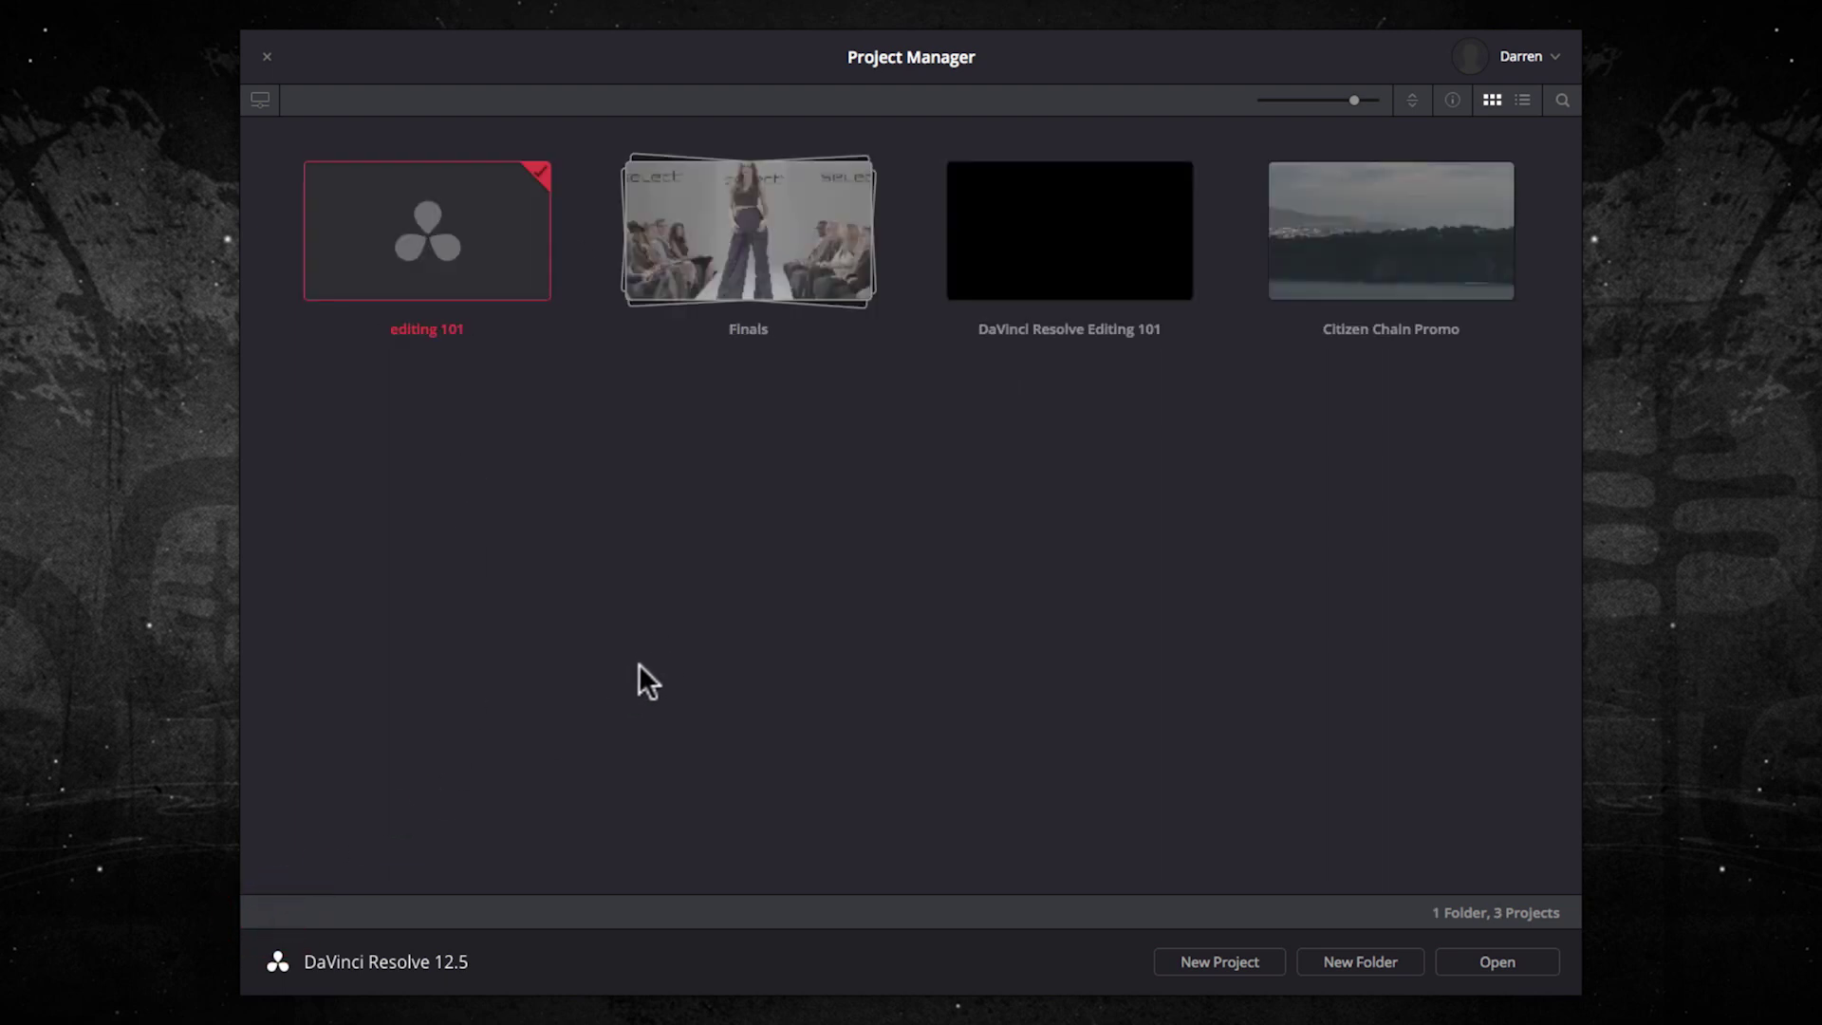
right_click(1333, 249)
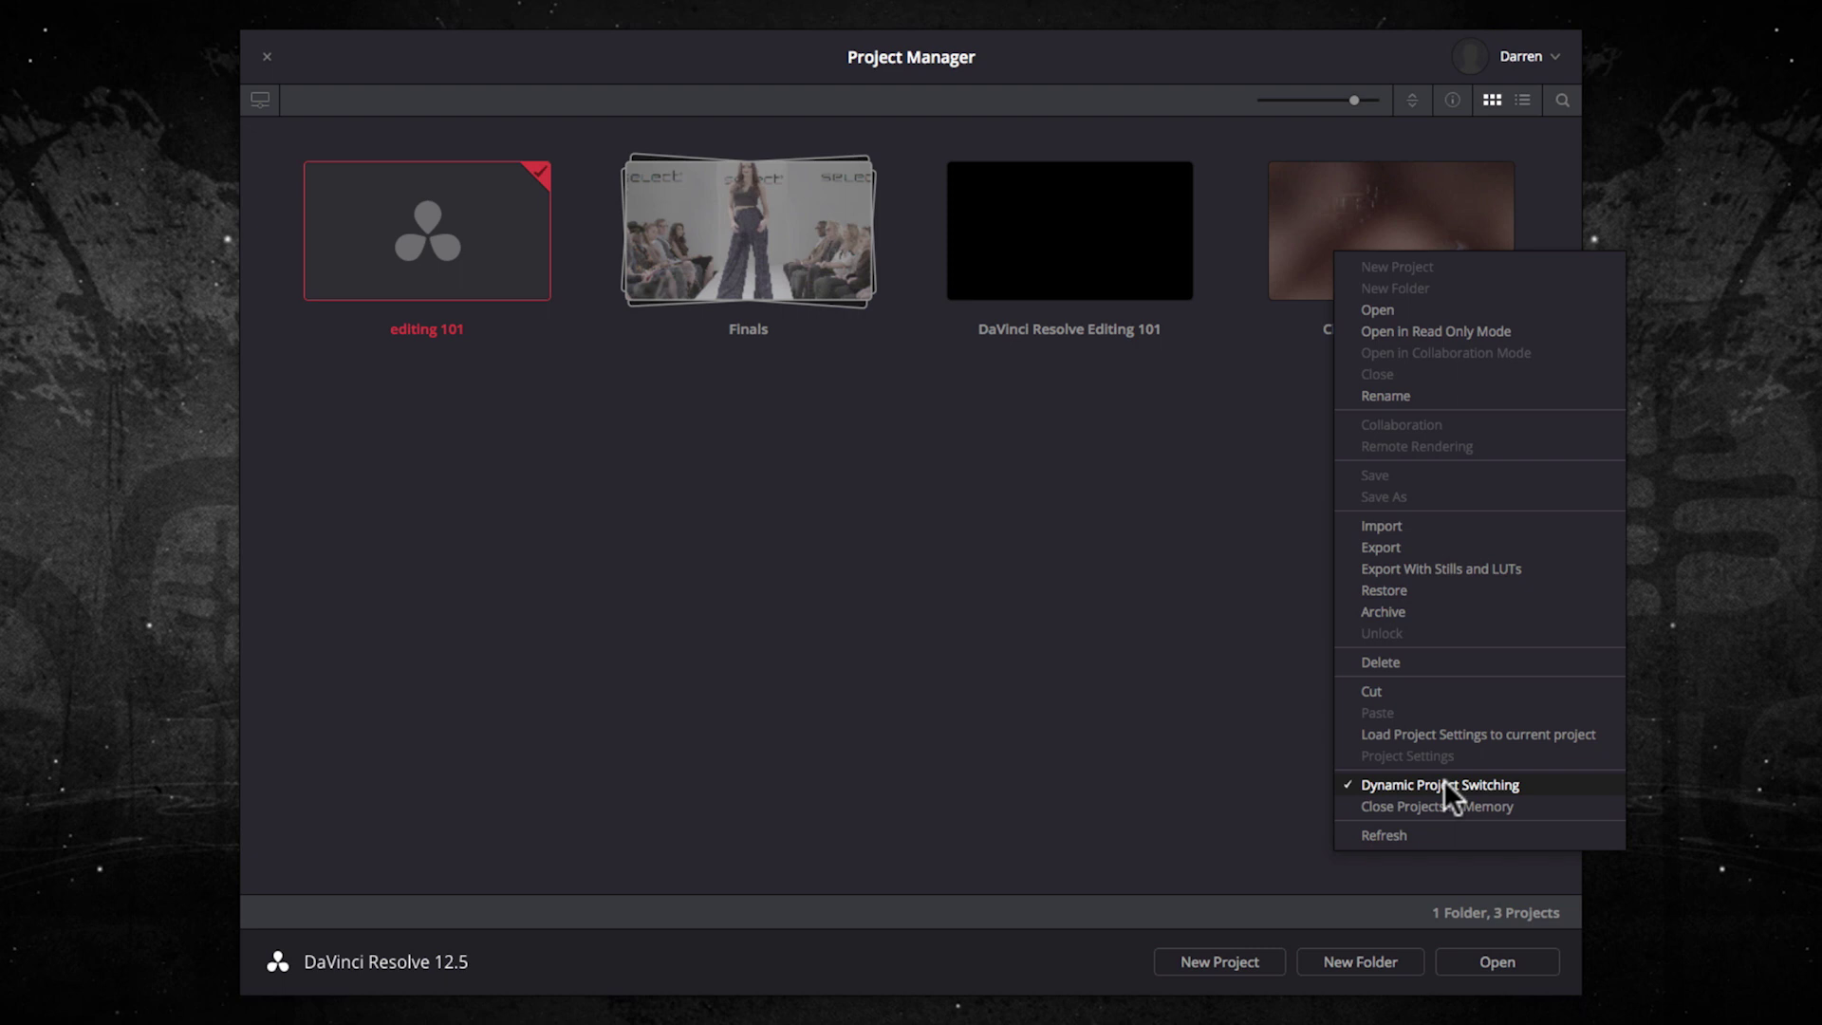
left_click(938, 659)
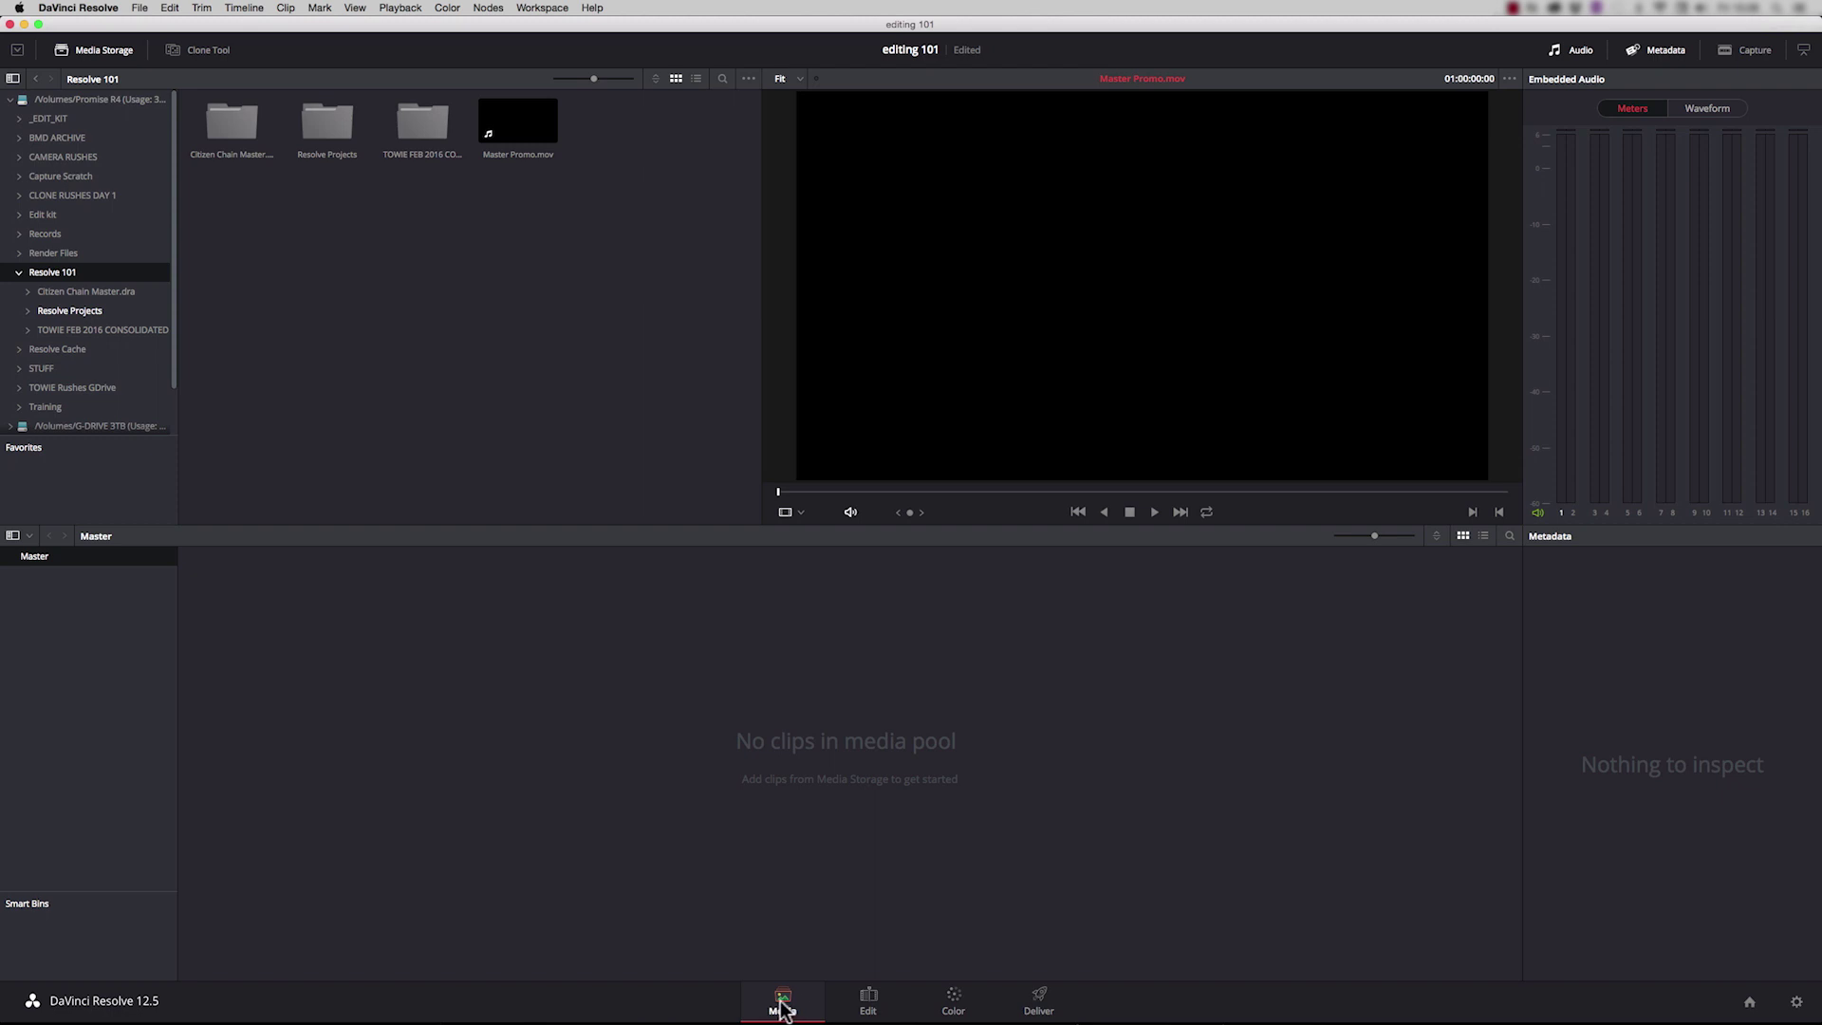
Tour the Edit, Color and Deliver pages, ending back on the Media page
left_click(872, 1001)
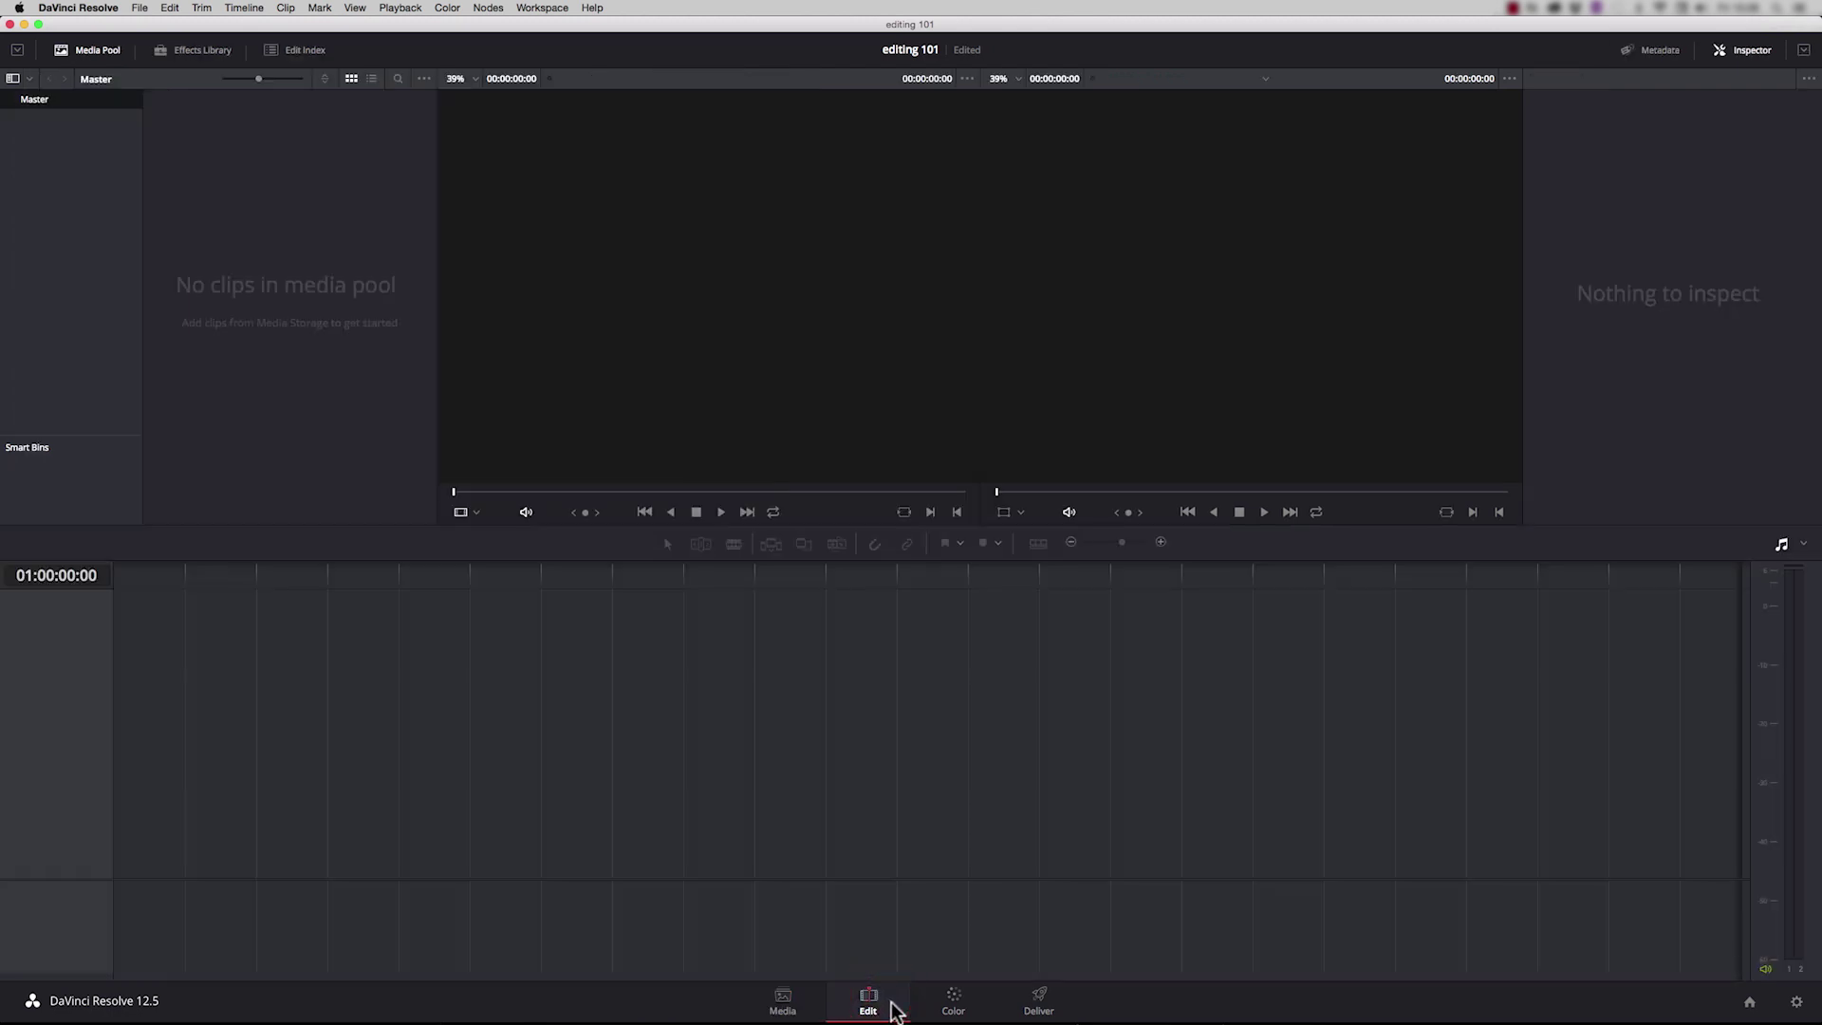
left_click(954, 1004)
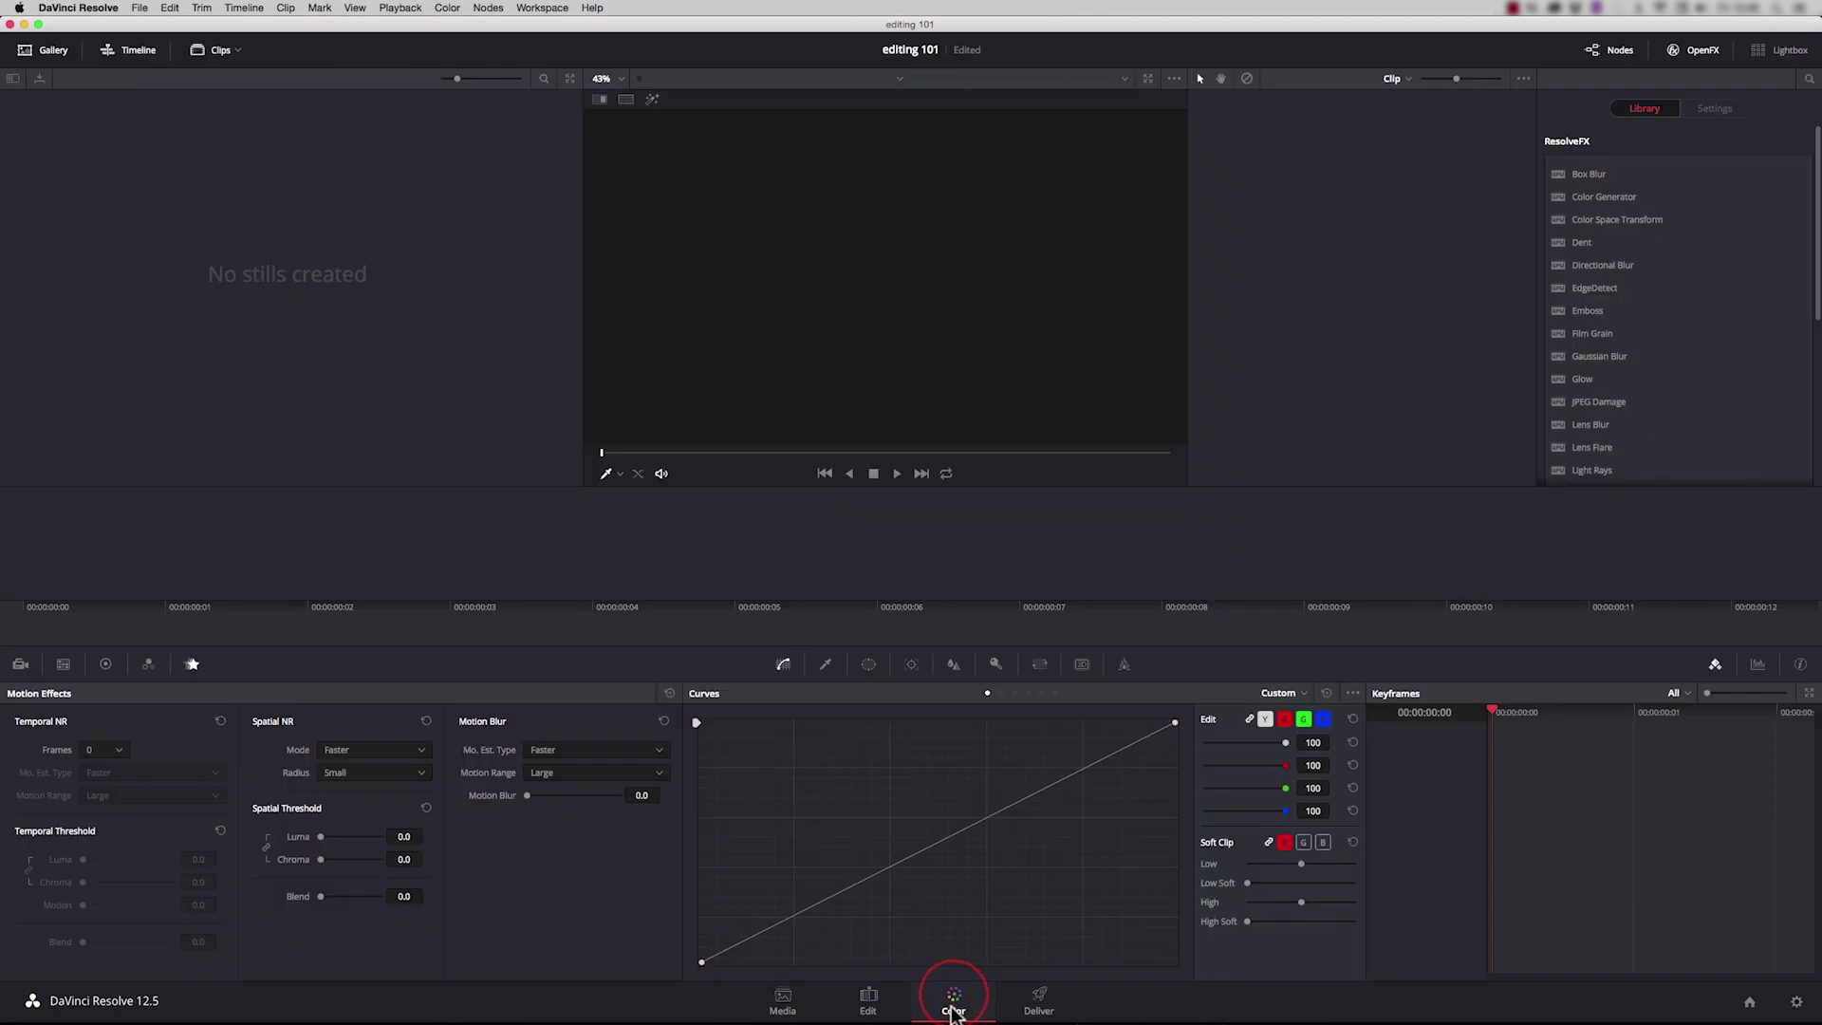
left_click(1037, 1006)
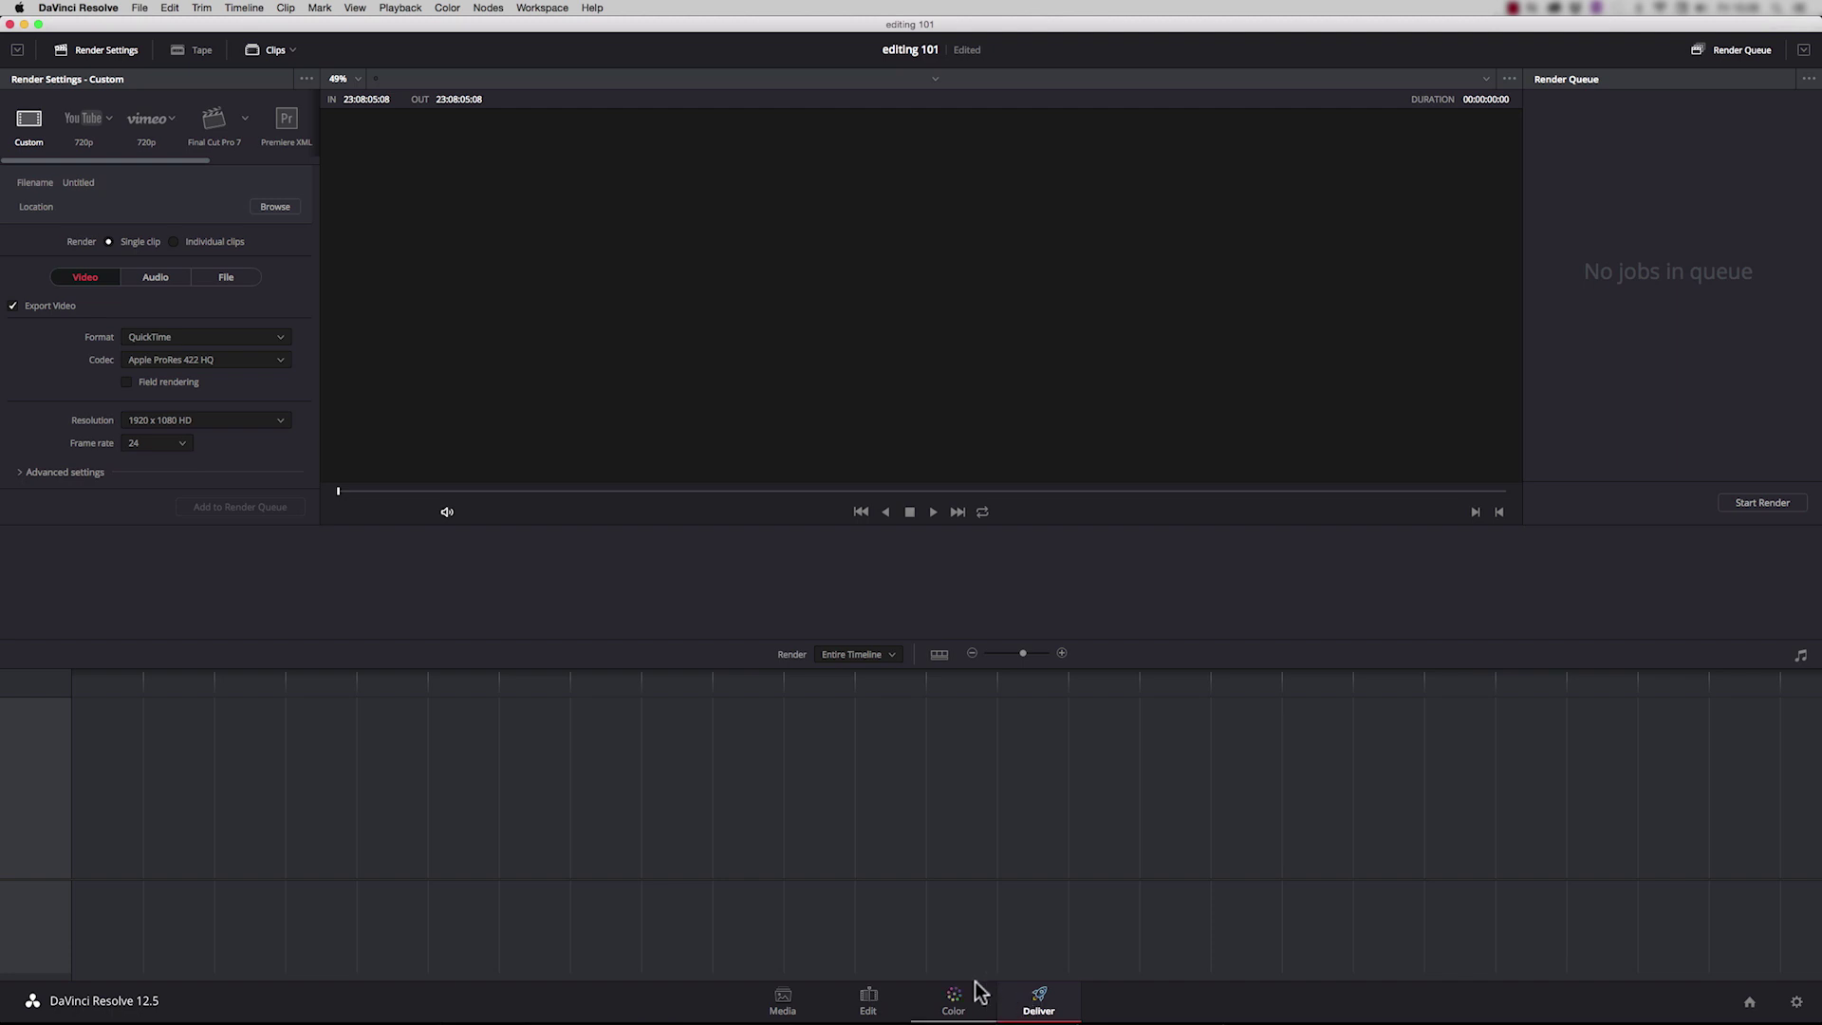
left_click(952, 1001)
left_click(871, 1004)
left_click(952, 1002)
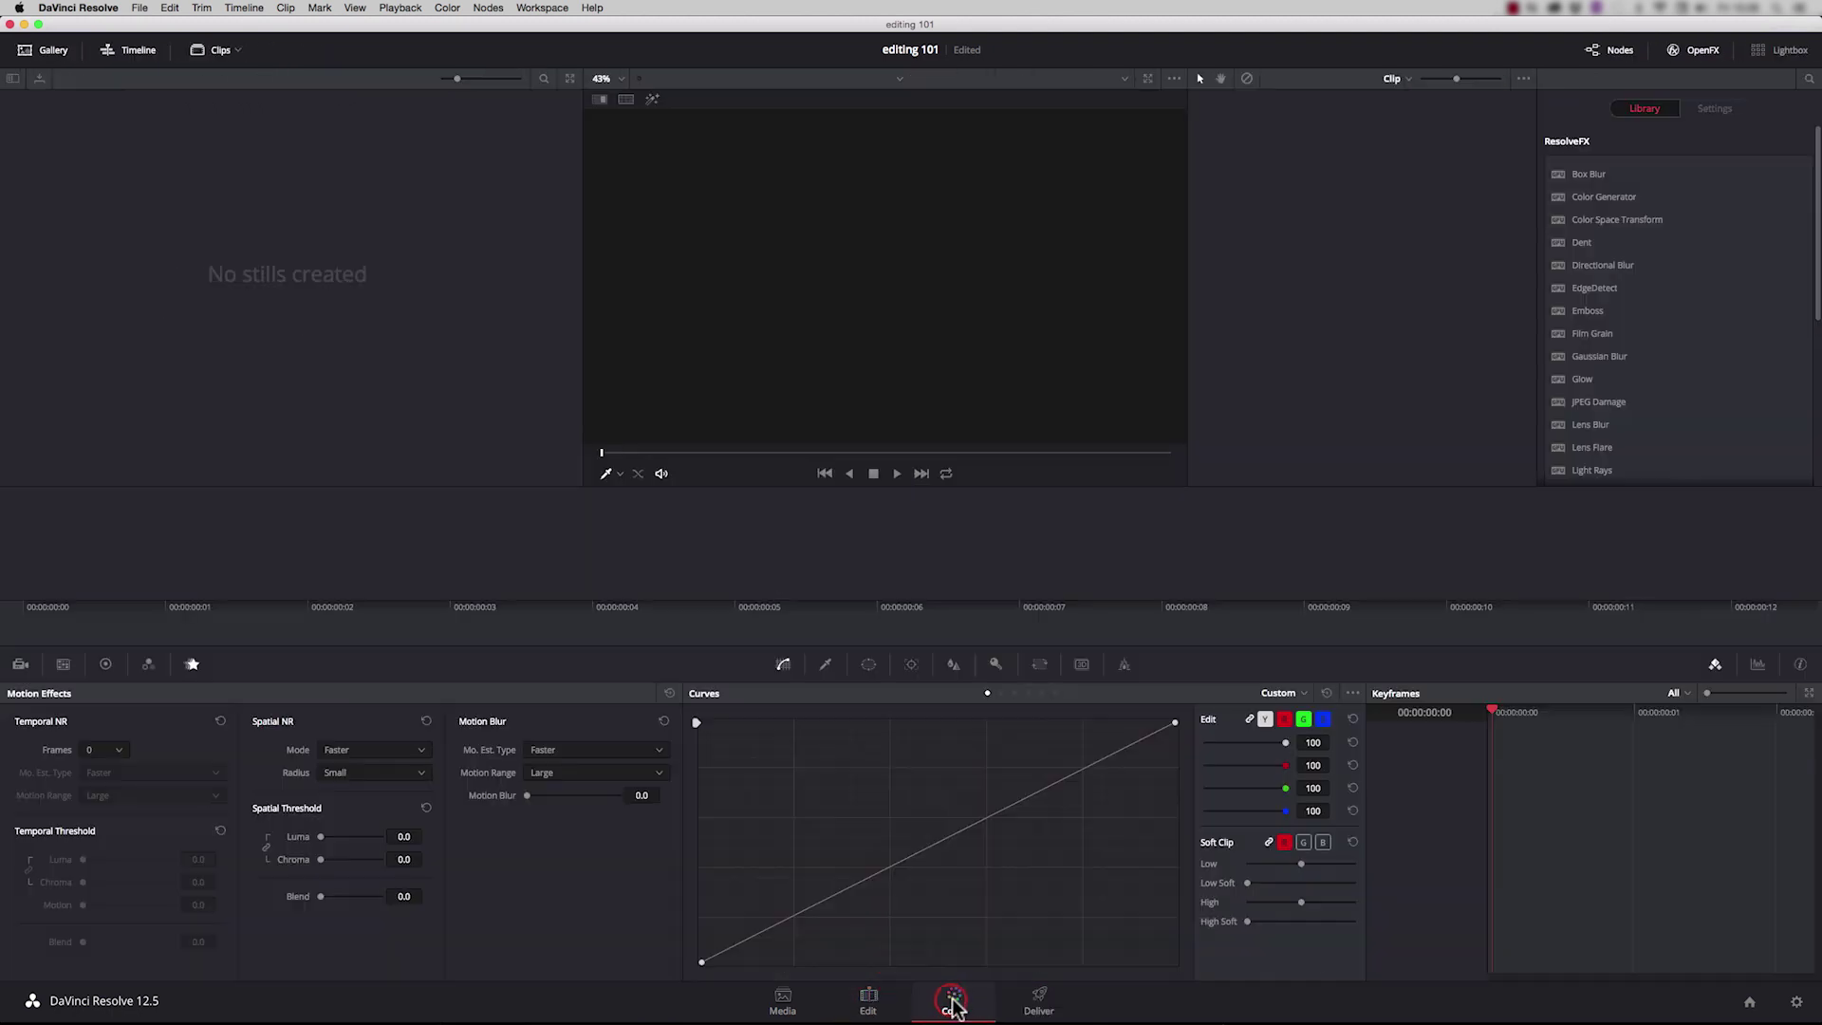
left_click(781, 1003)
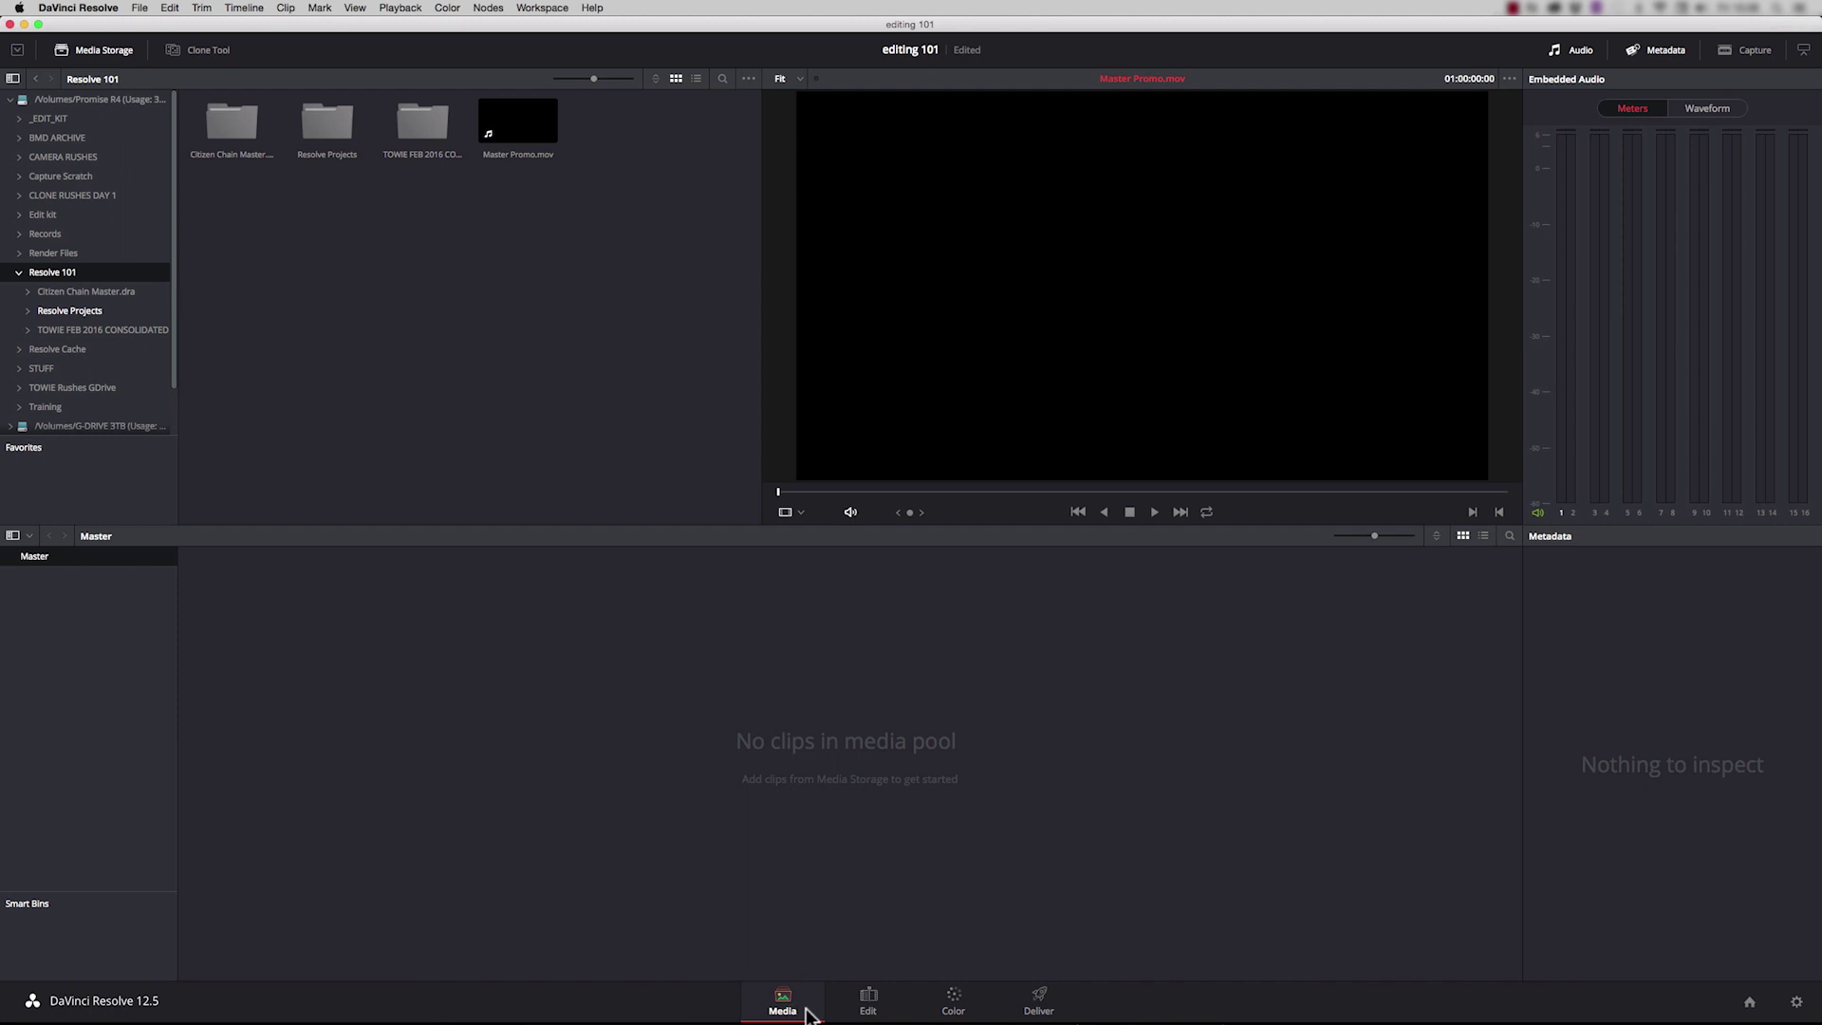
left_click(869, 1001)
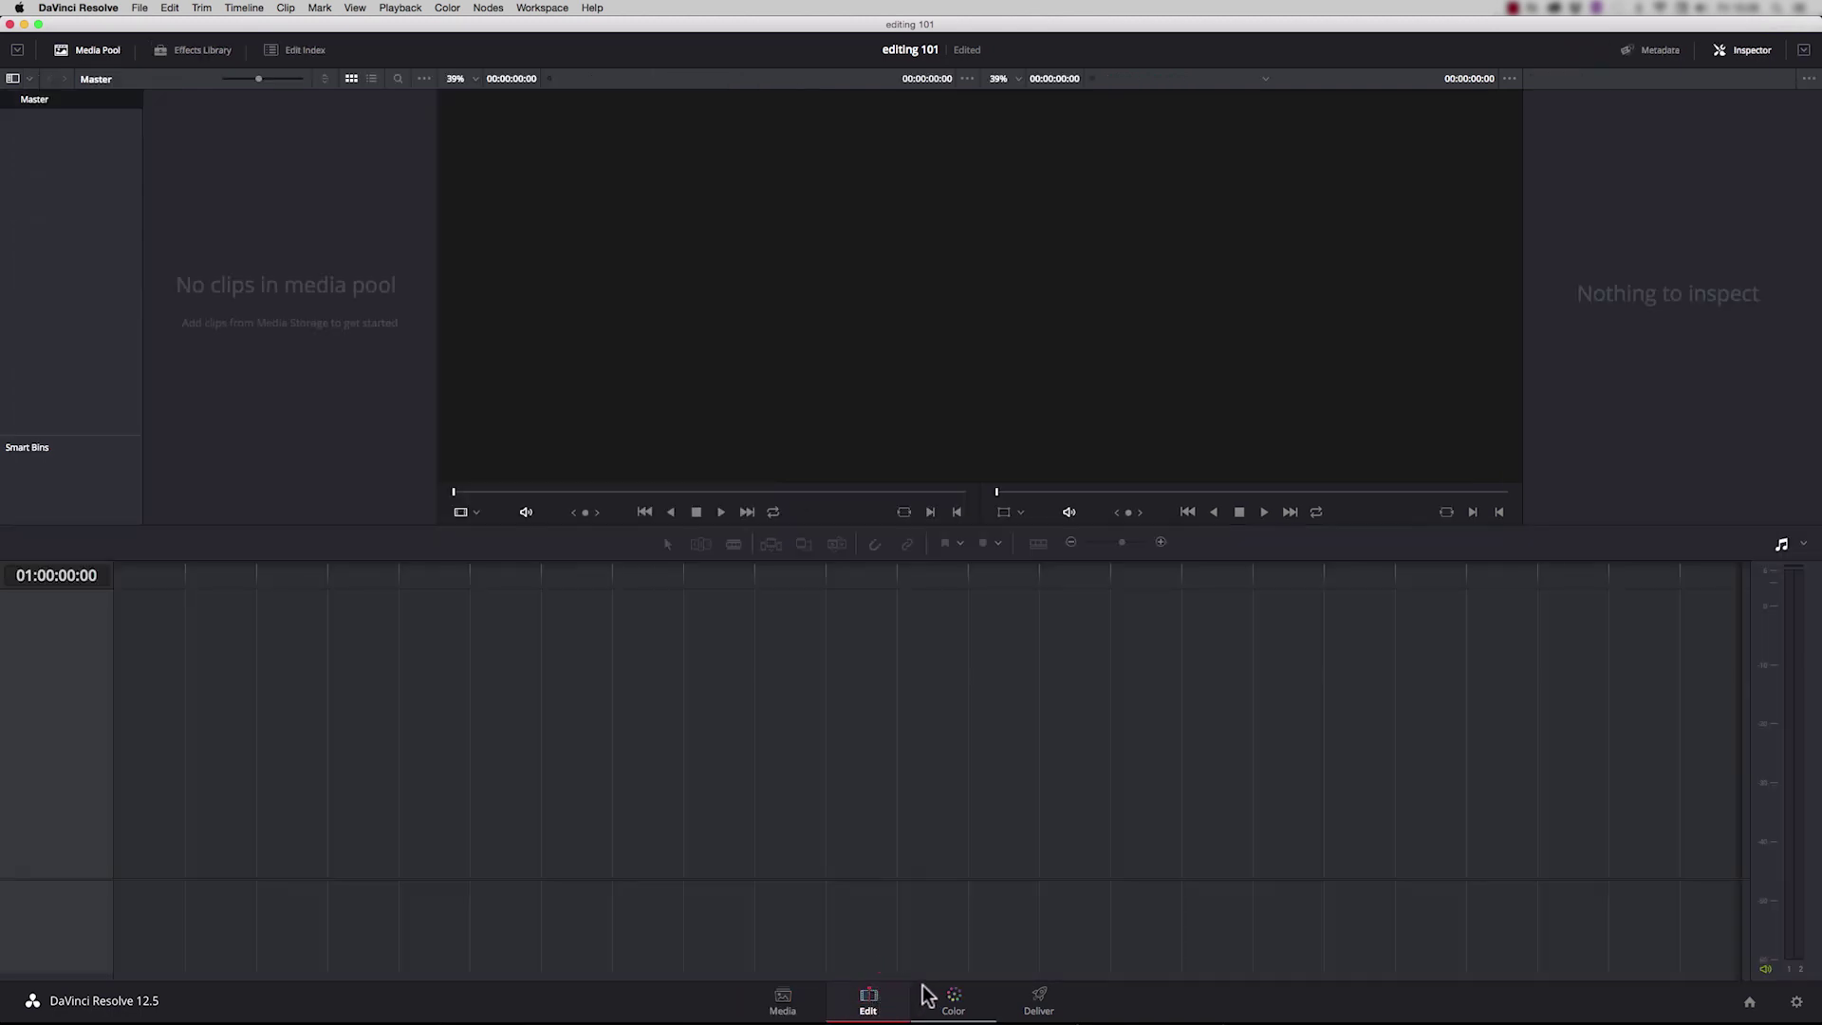
left_click(952, 1001)
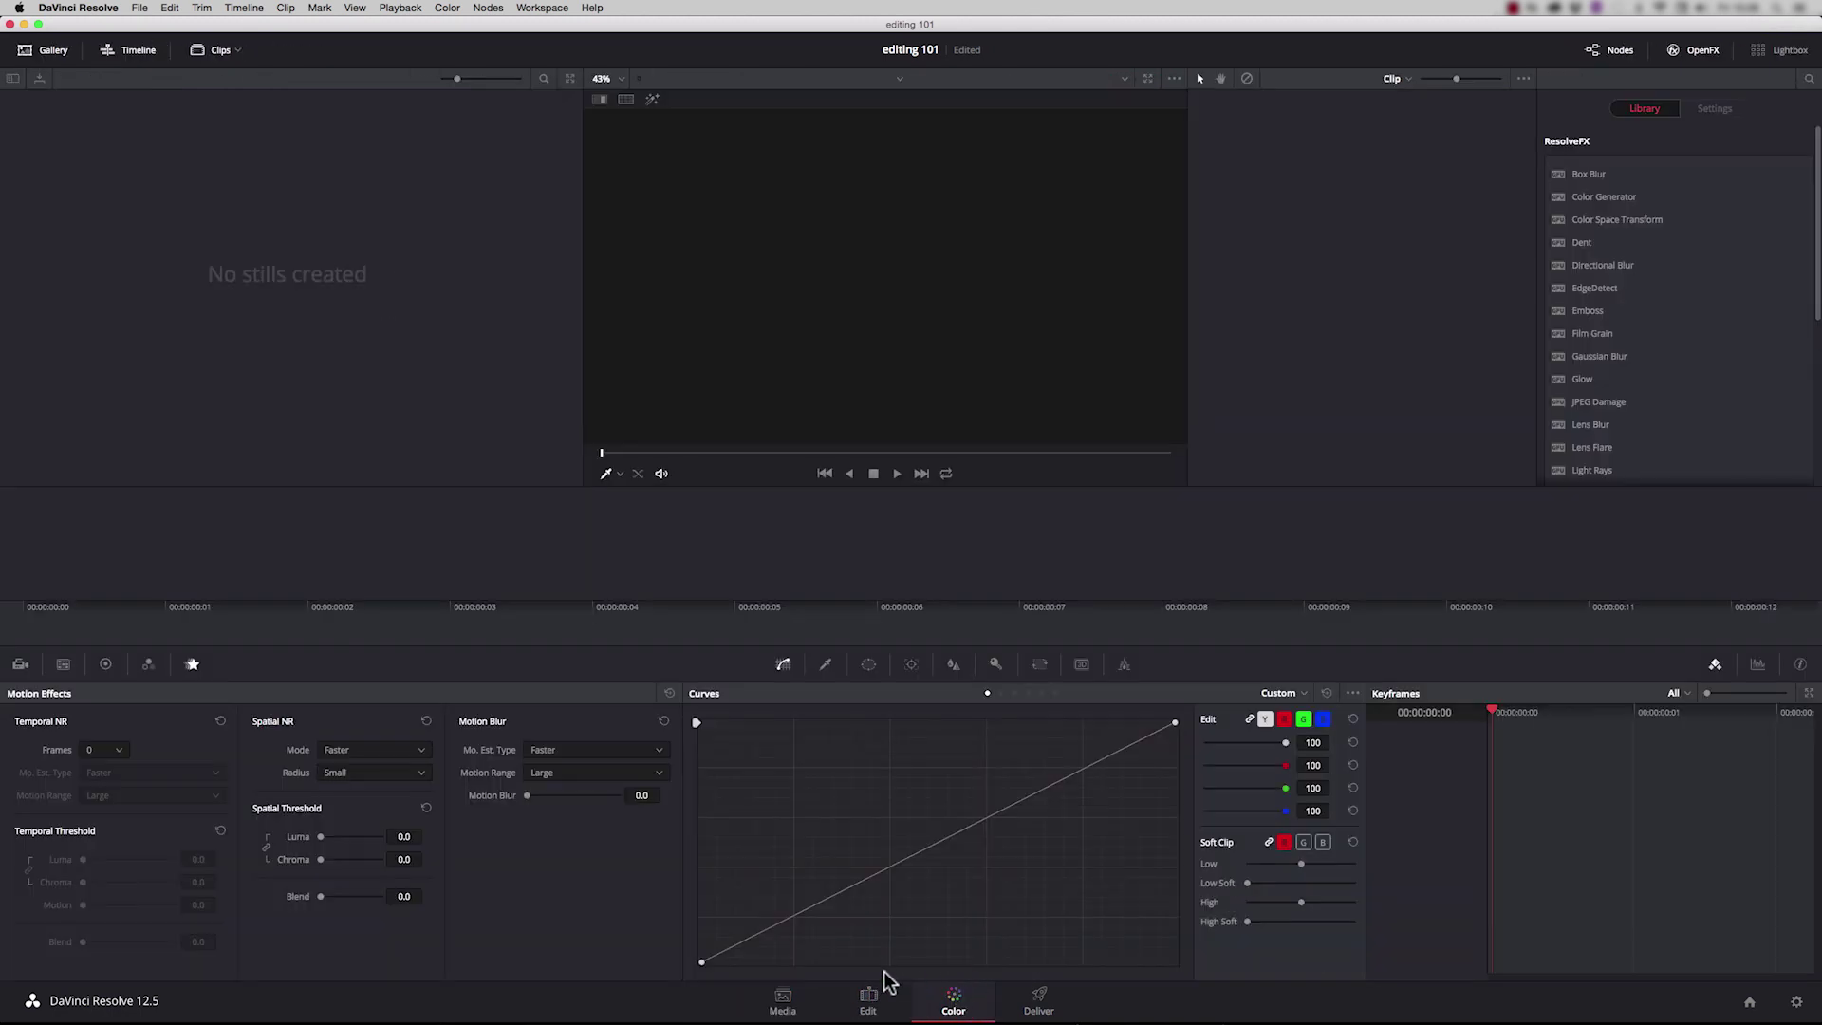
left_click(868, 1003)
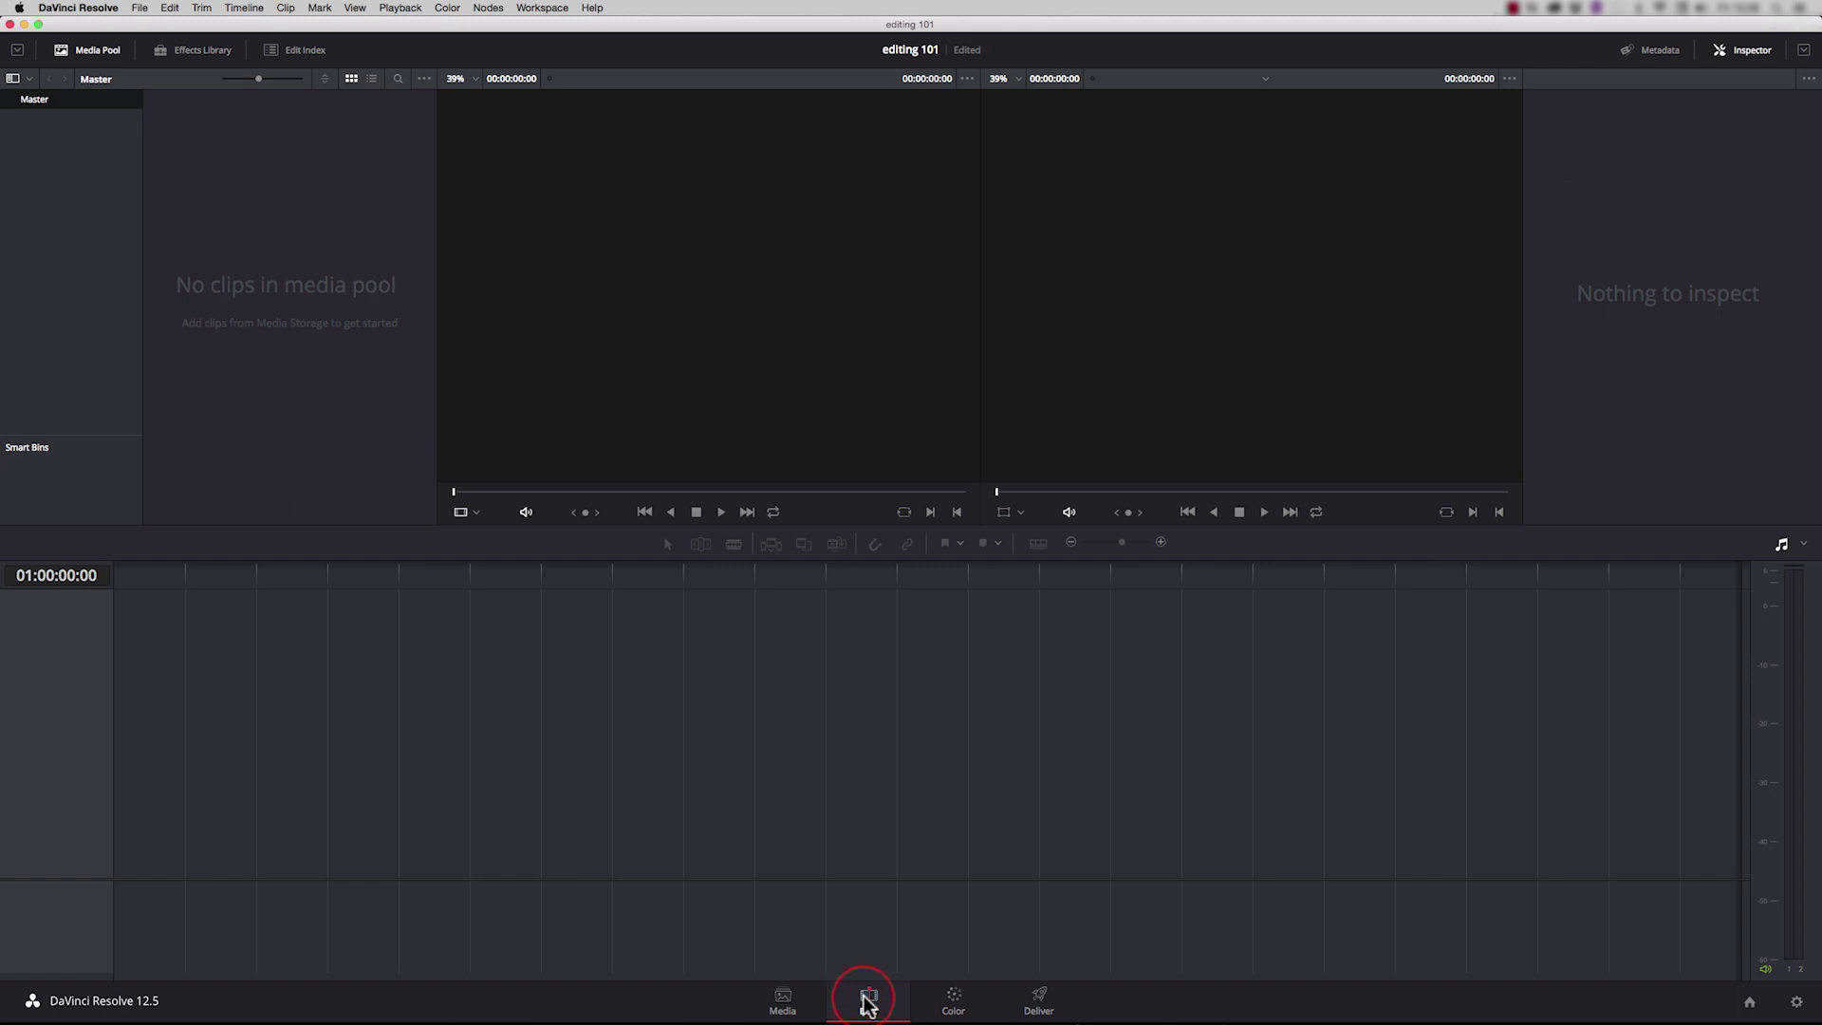
left_click(953, 1002)
left_click(783, 1002)
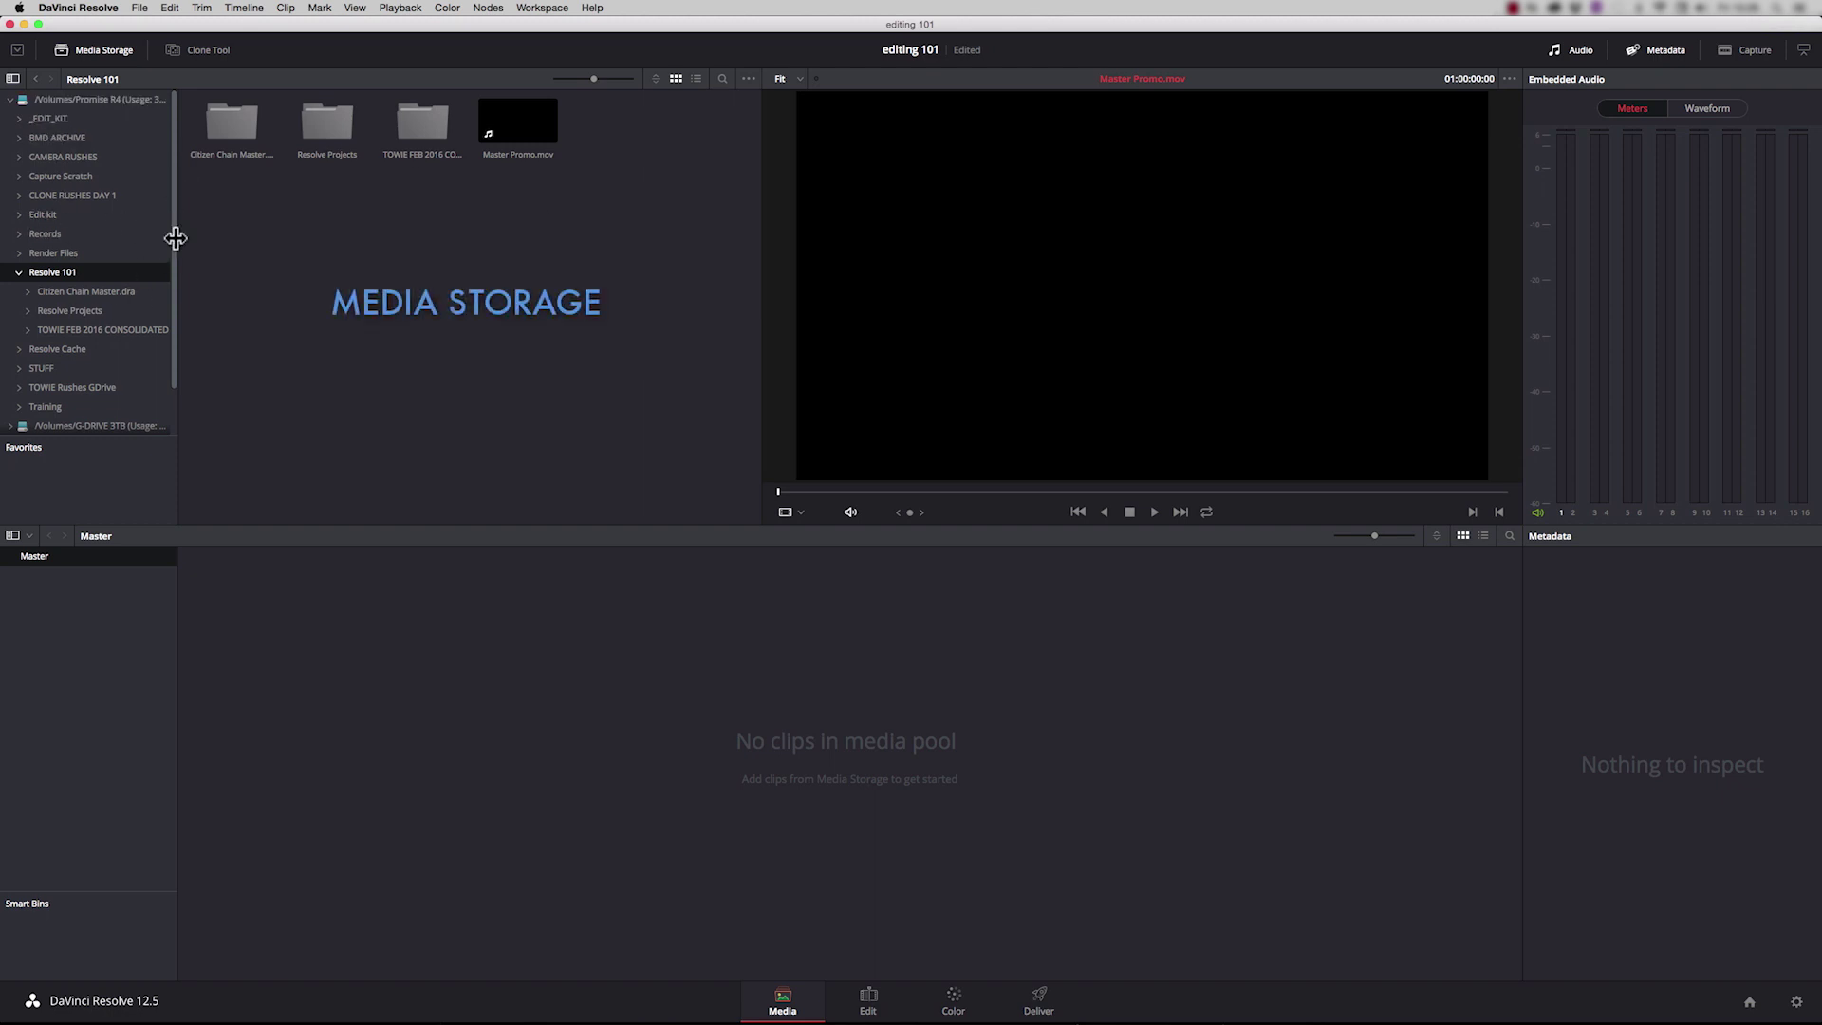
Select Master Promo.mov in Media Storage, then scrub and play it in the viewer
left_click_drag(172, 241, 175, 357)
scroll(175, 357, "up", 3)
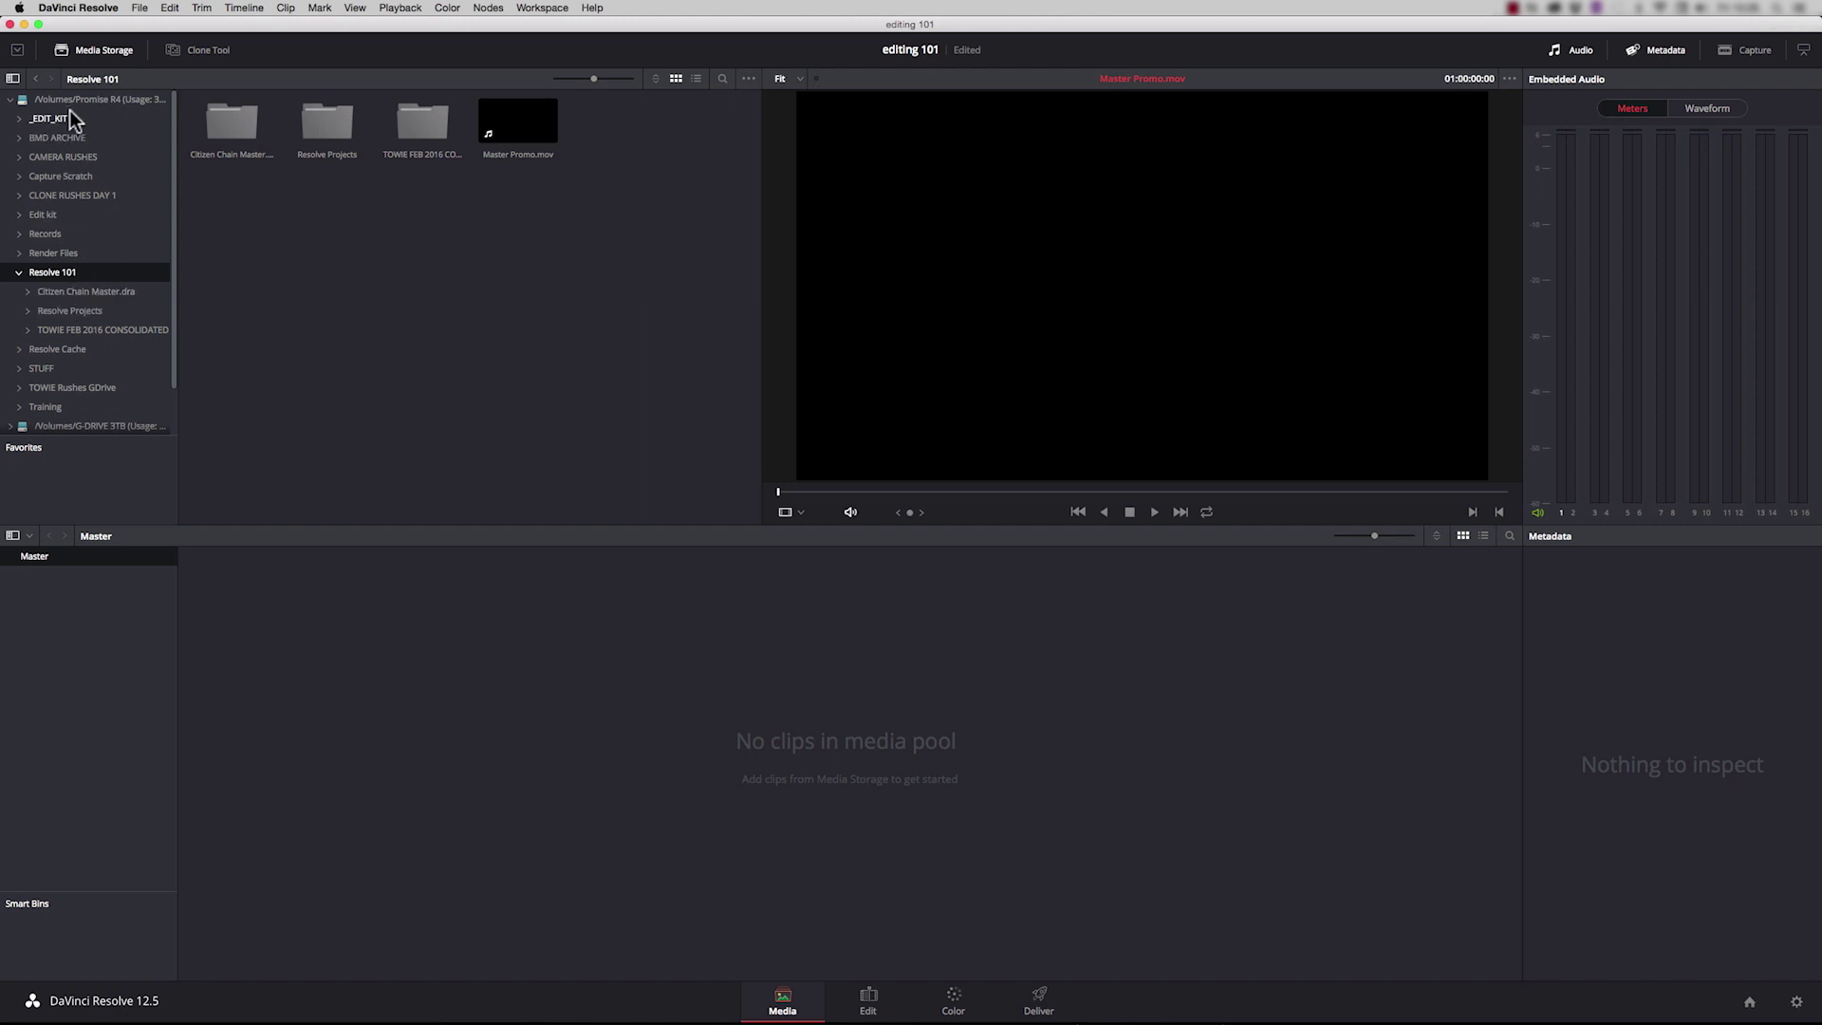
left_click(492, 127)
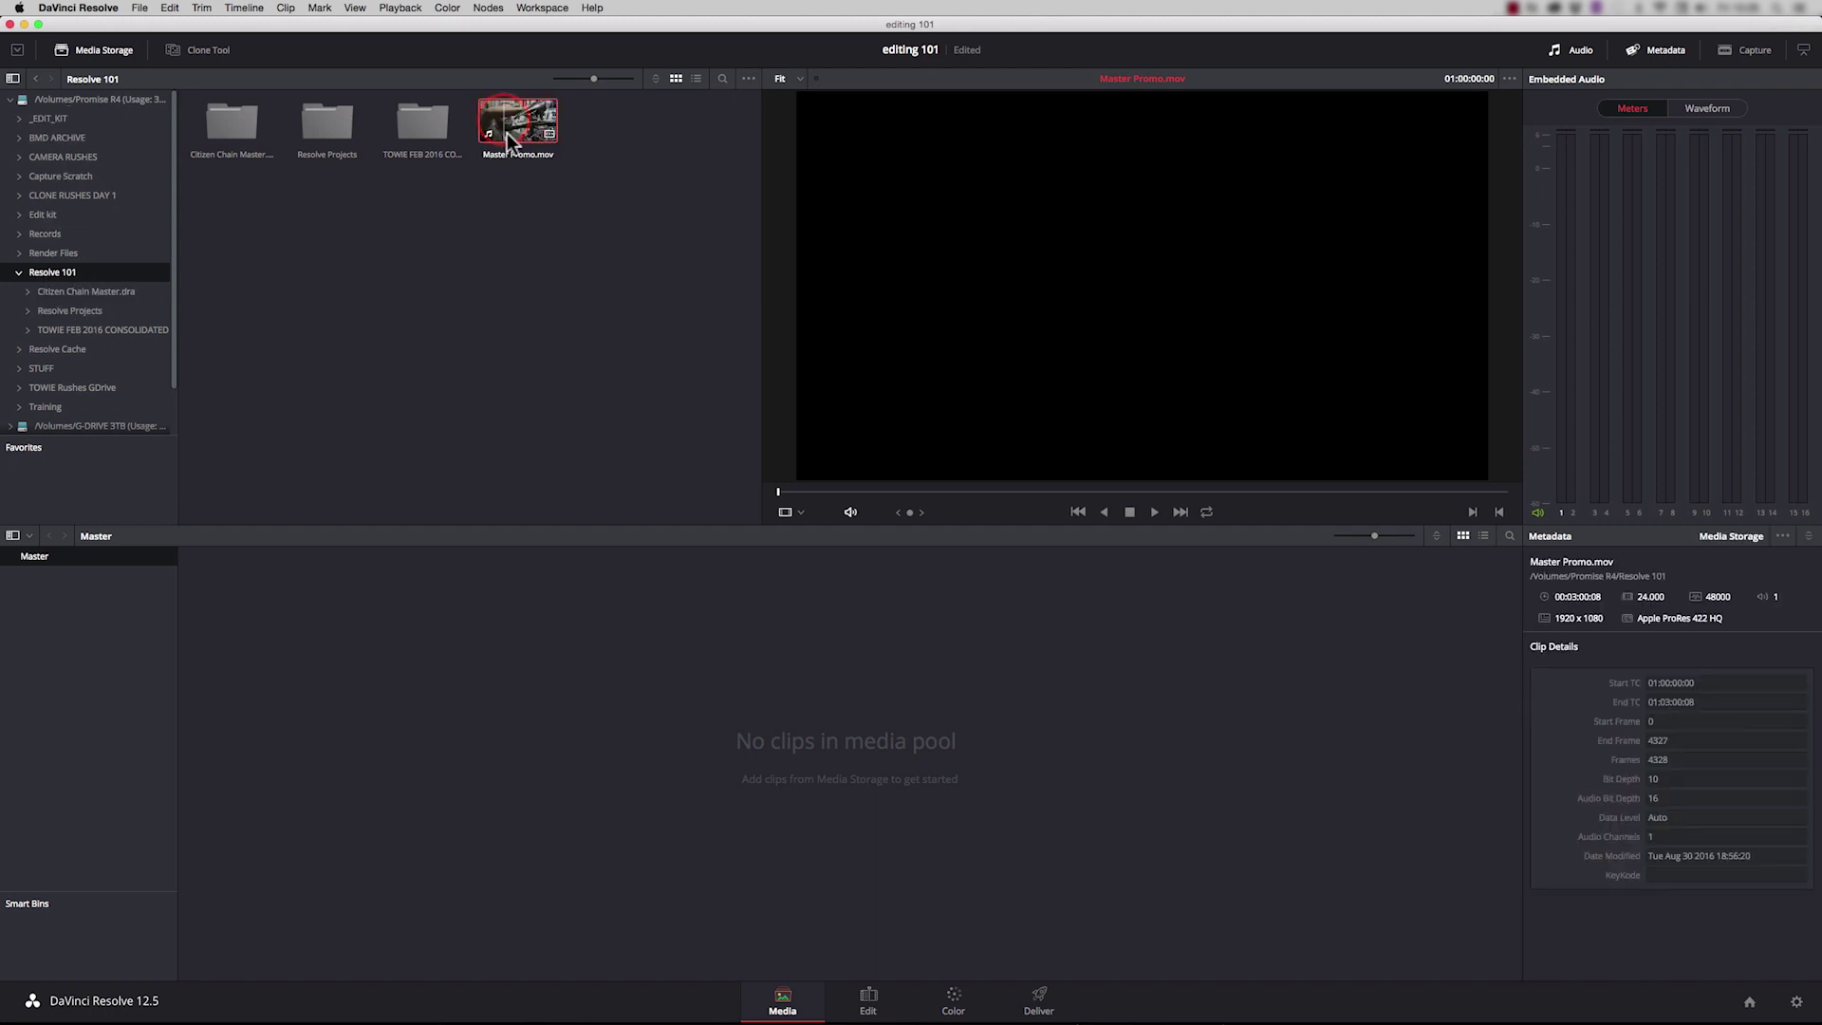
left_click_drag(859, 490, 1130, 490)
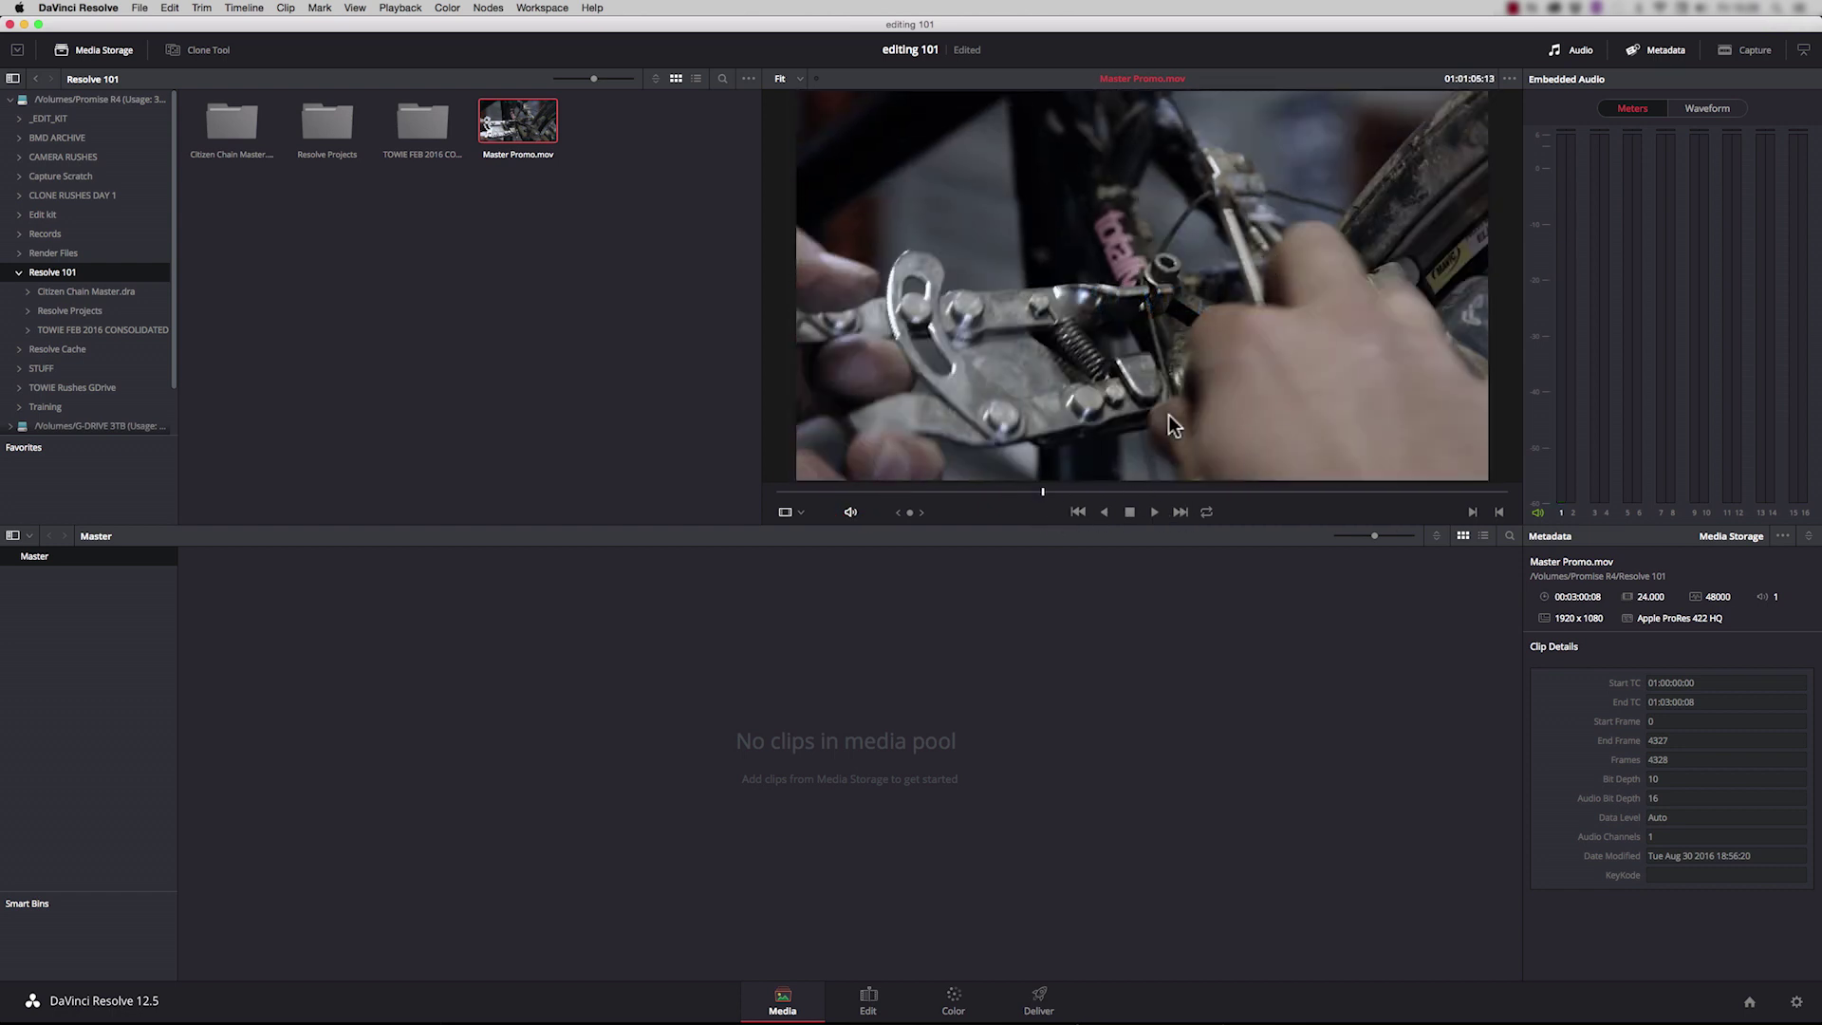
left_click(1150, 490)
left_click(1151, 512)
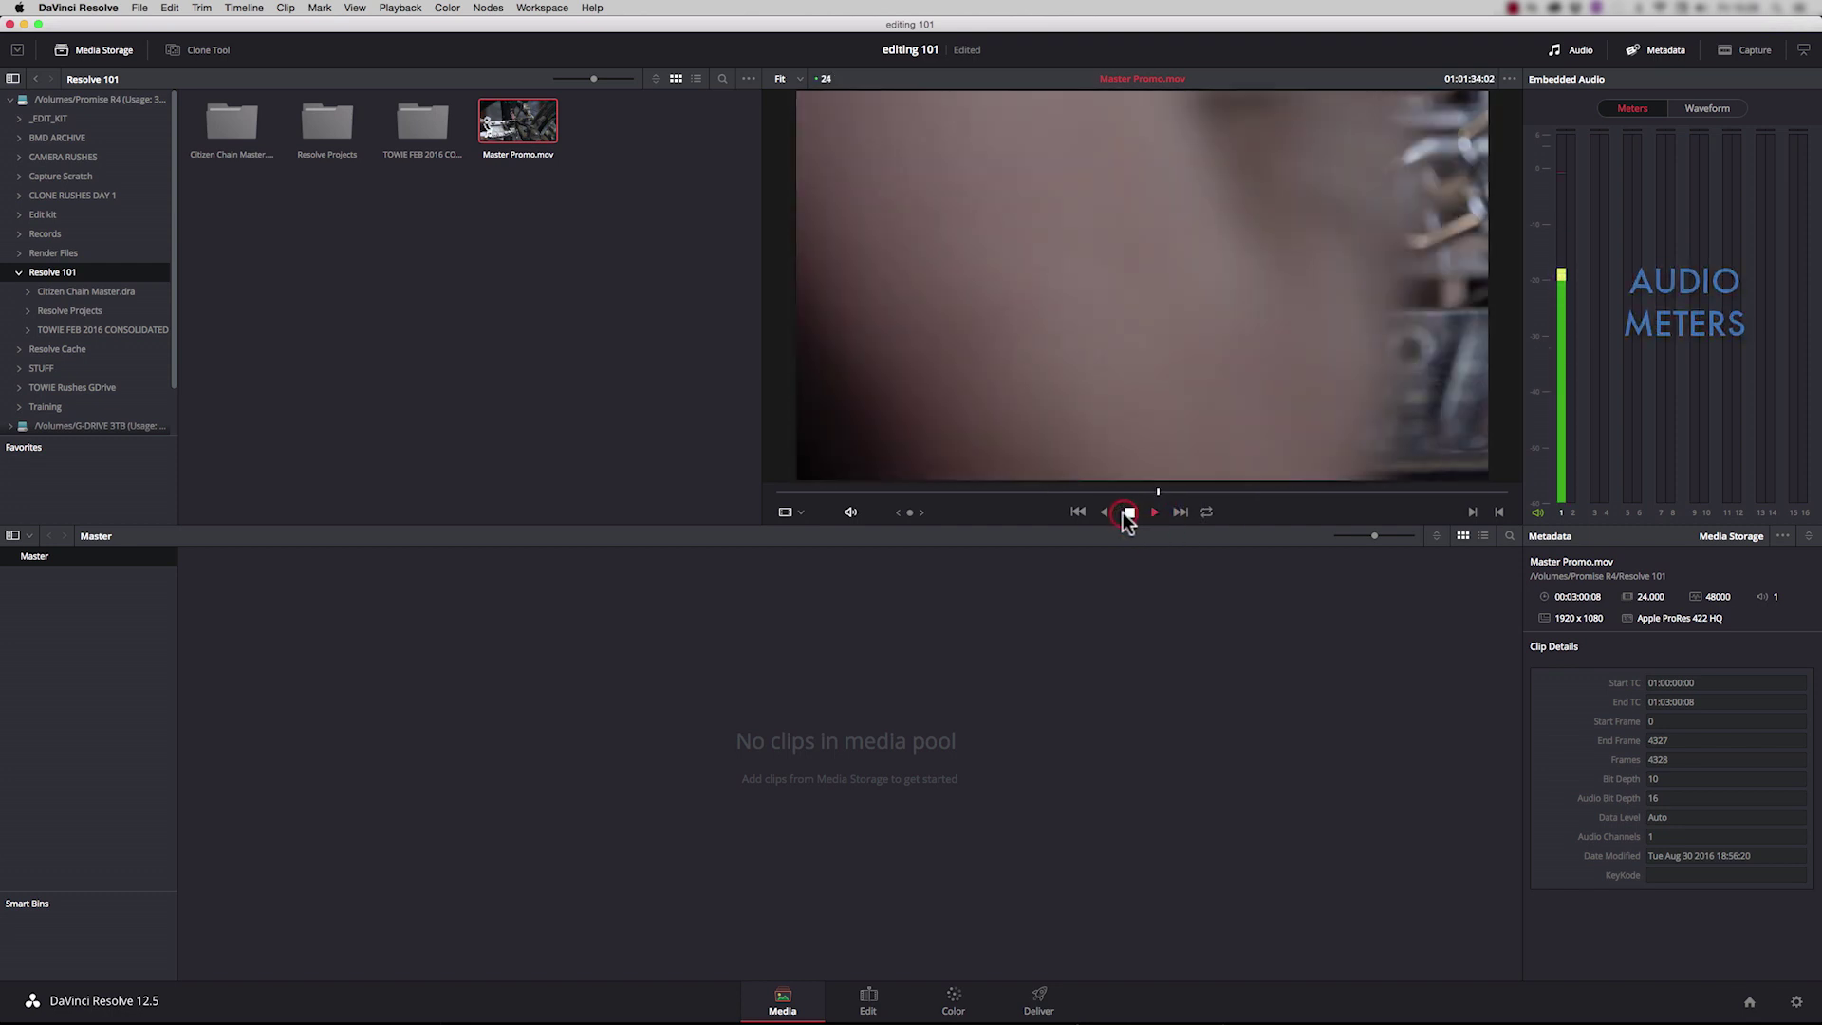
left_click(1126, 511)
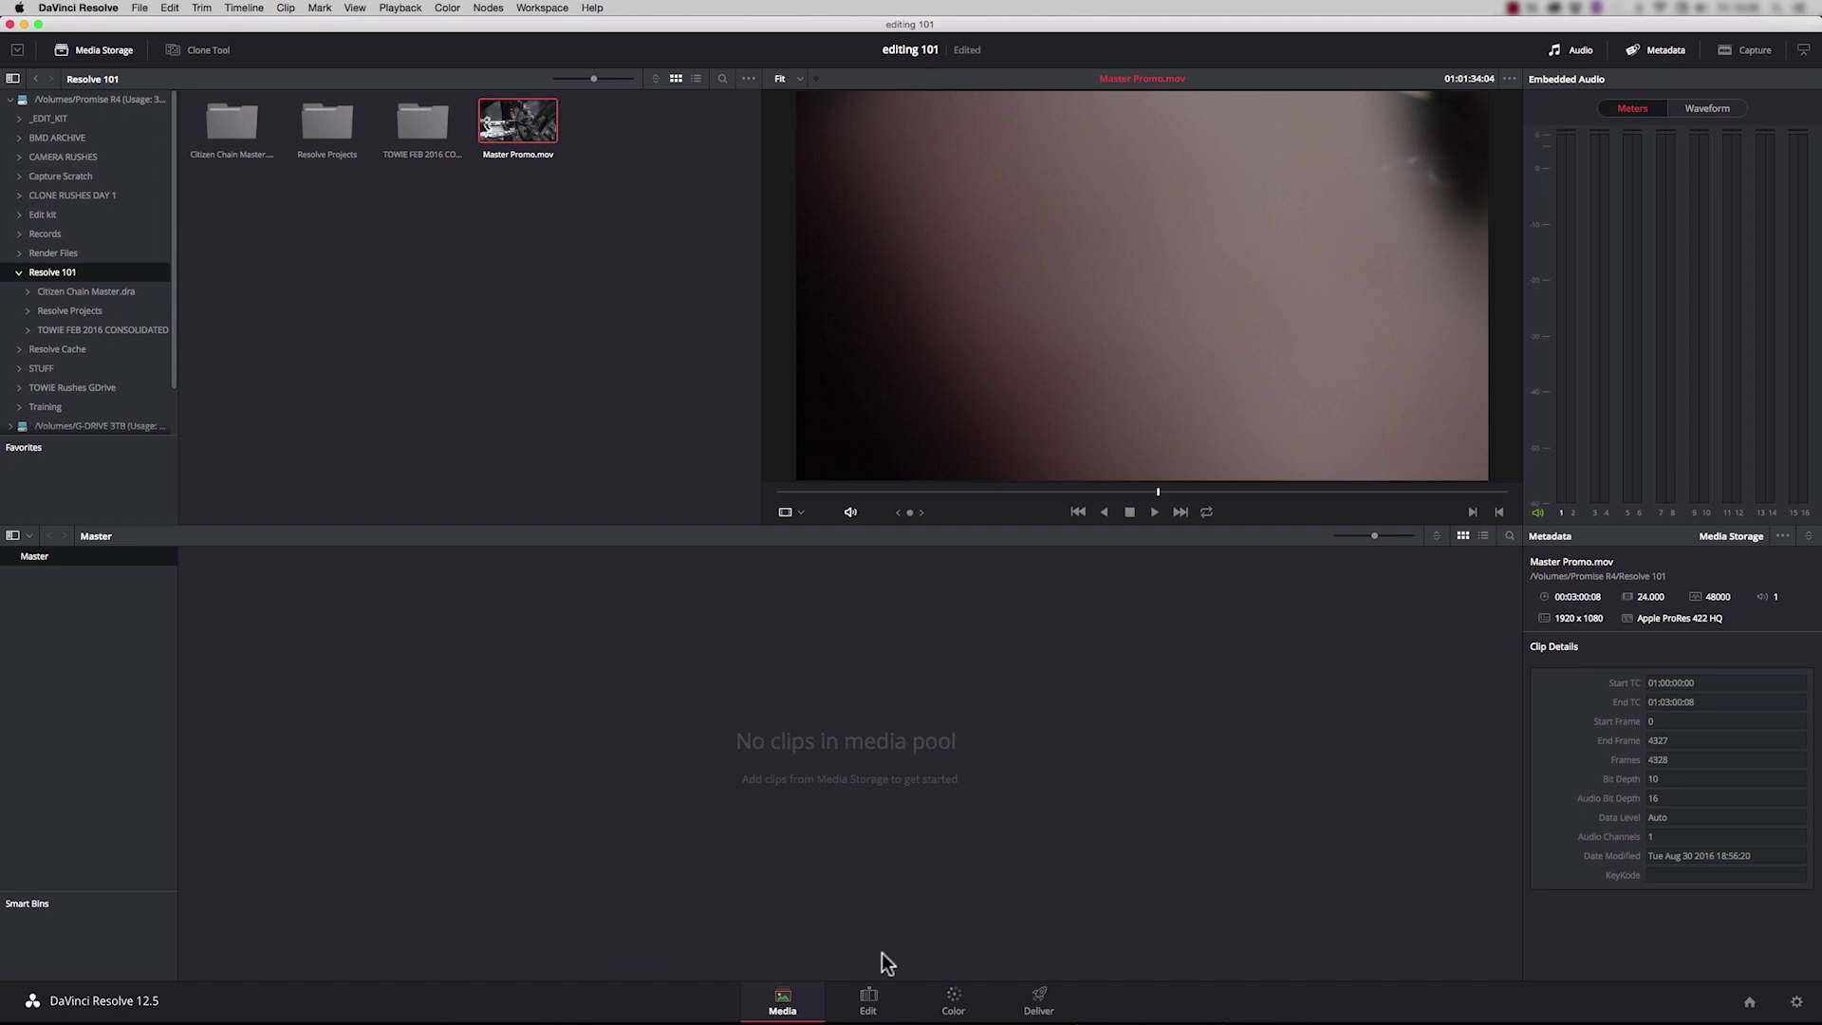
Drag Master Promo.mov into the media pool and check it from the Edit page
left_click(868, 1003)
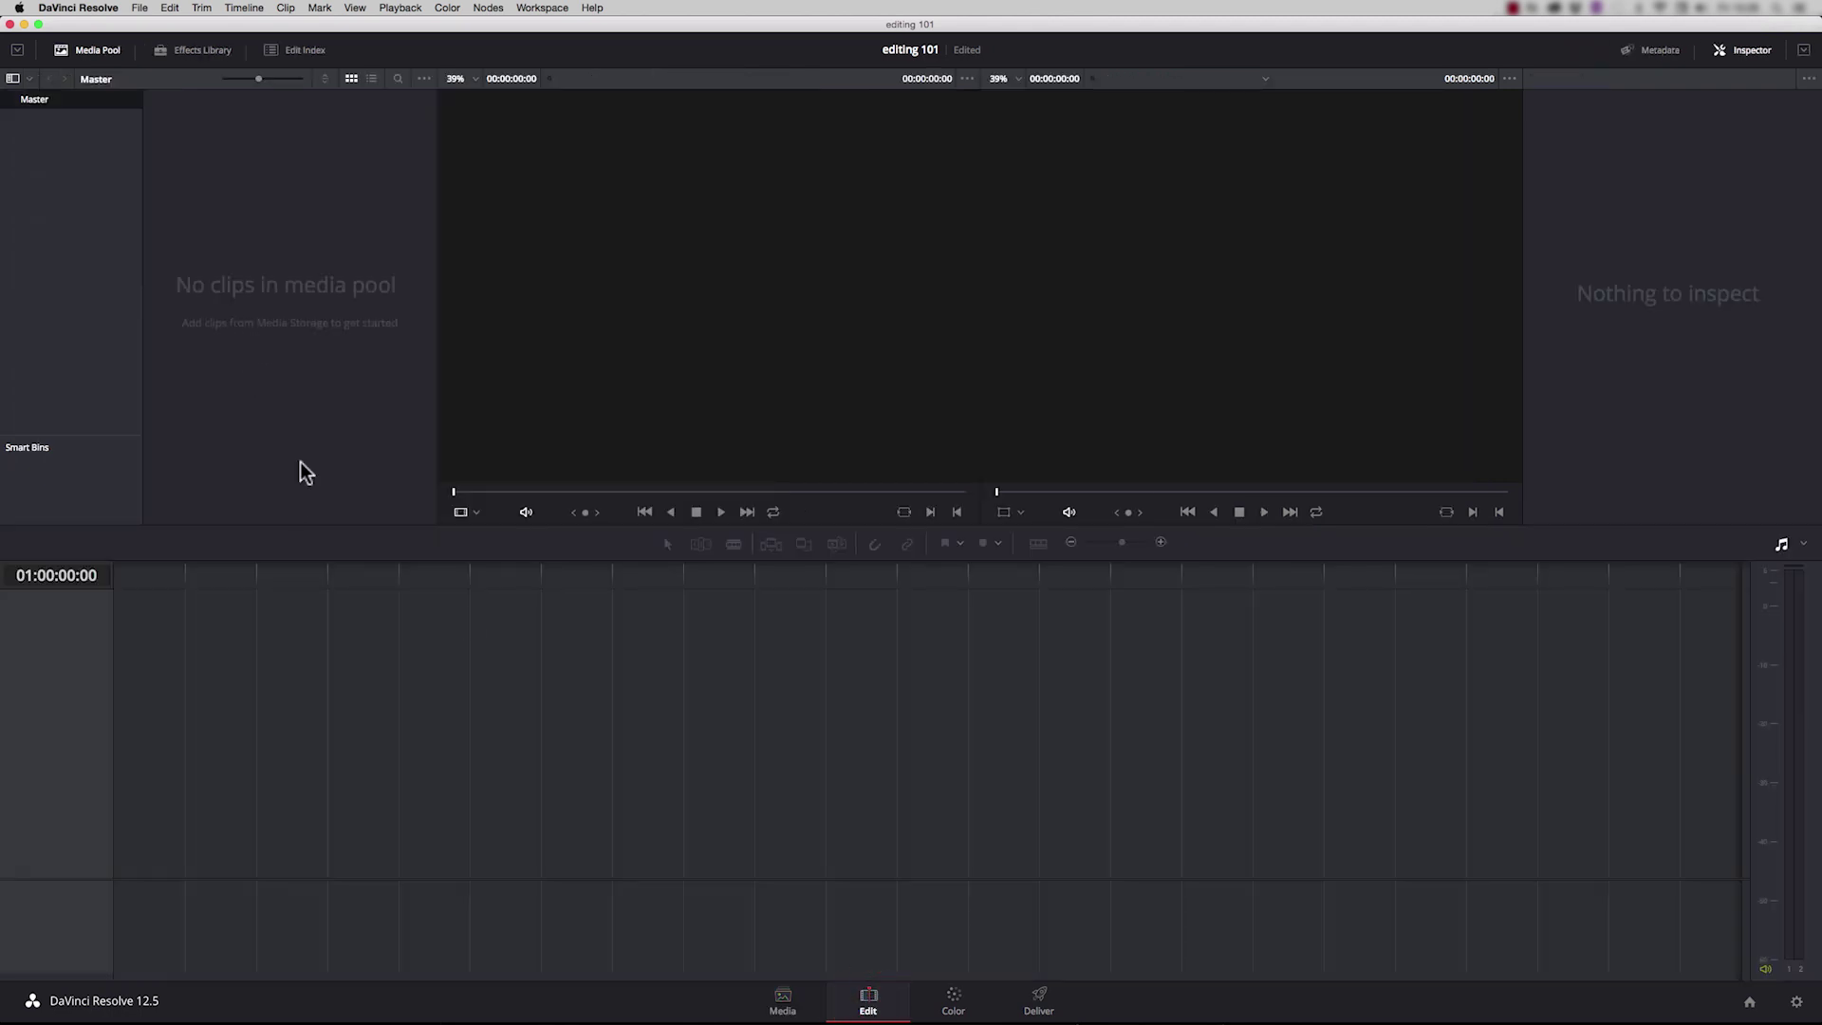
left_click(807, 995)
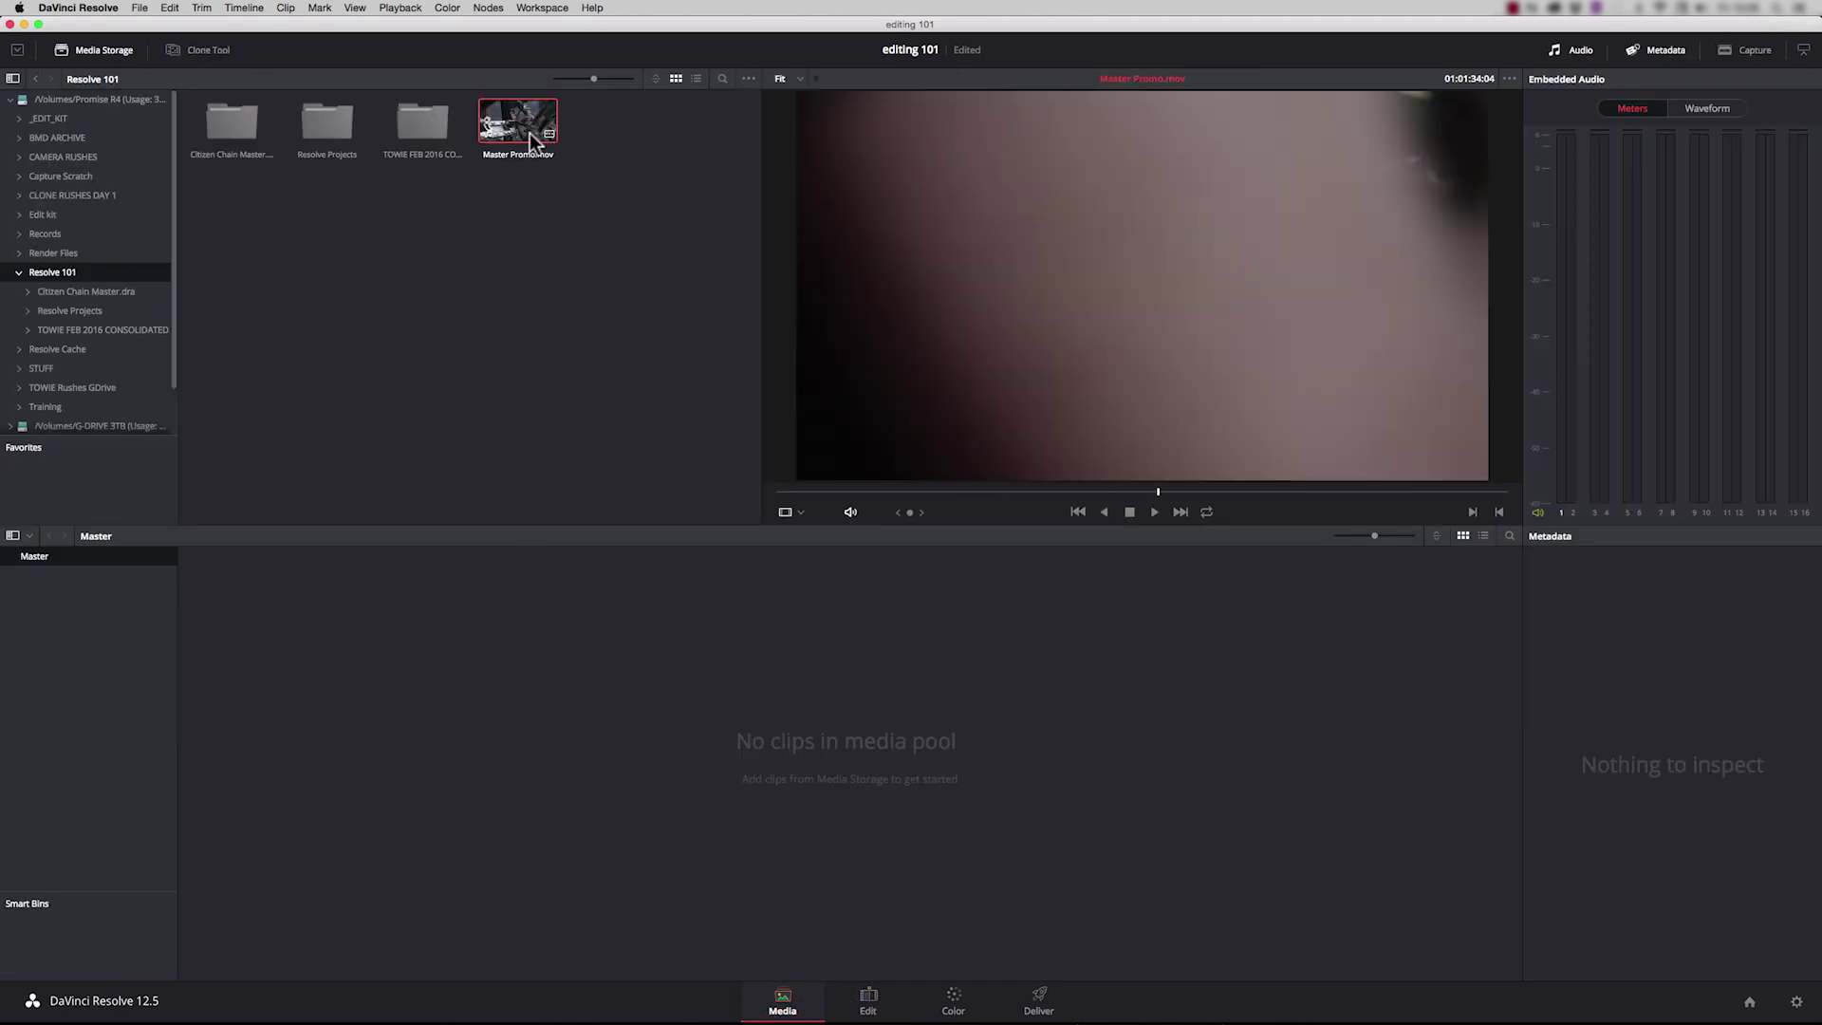
left_click_drag(532, 142, 389, 617)
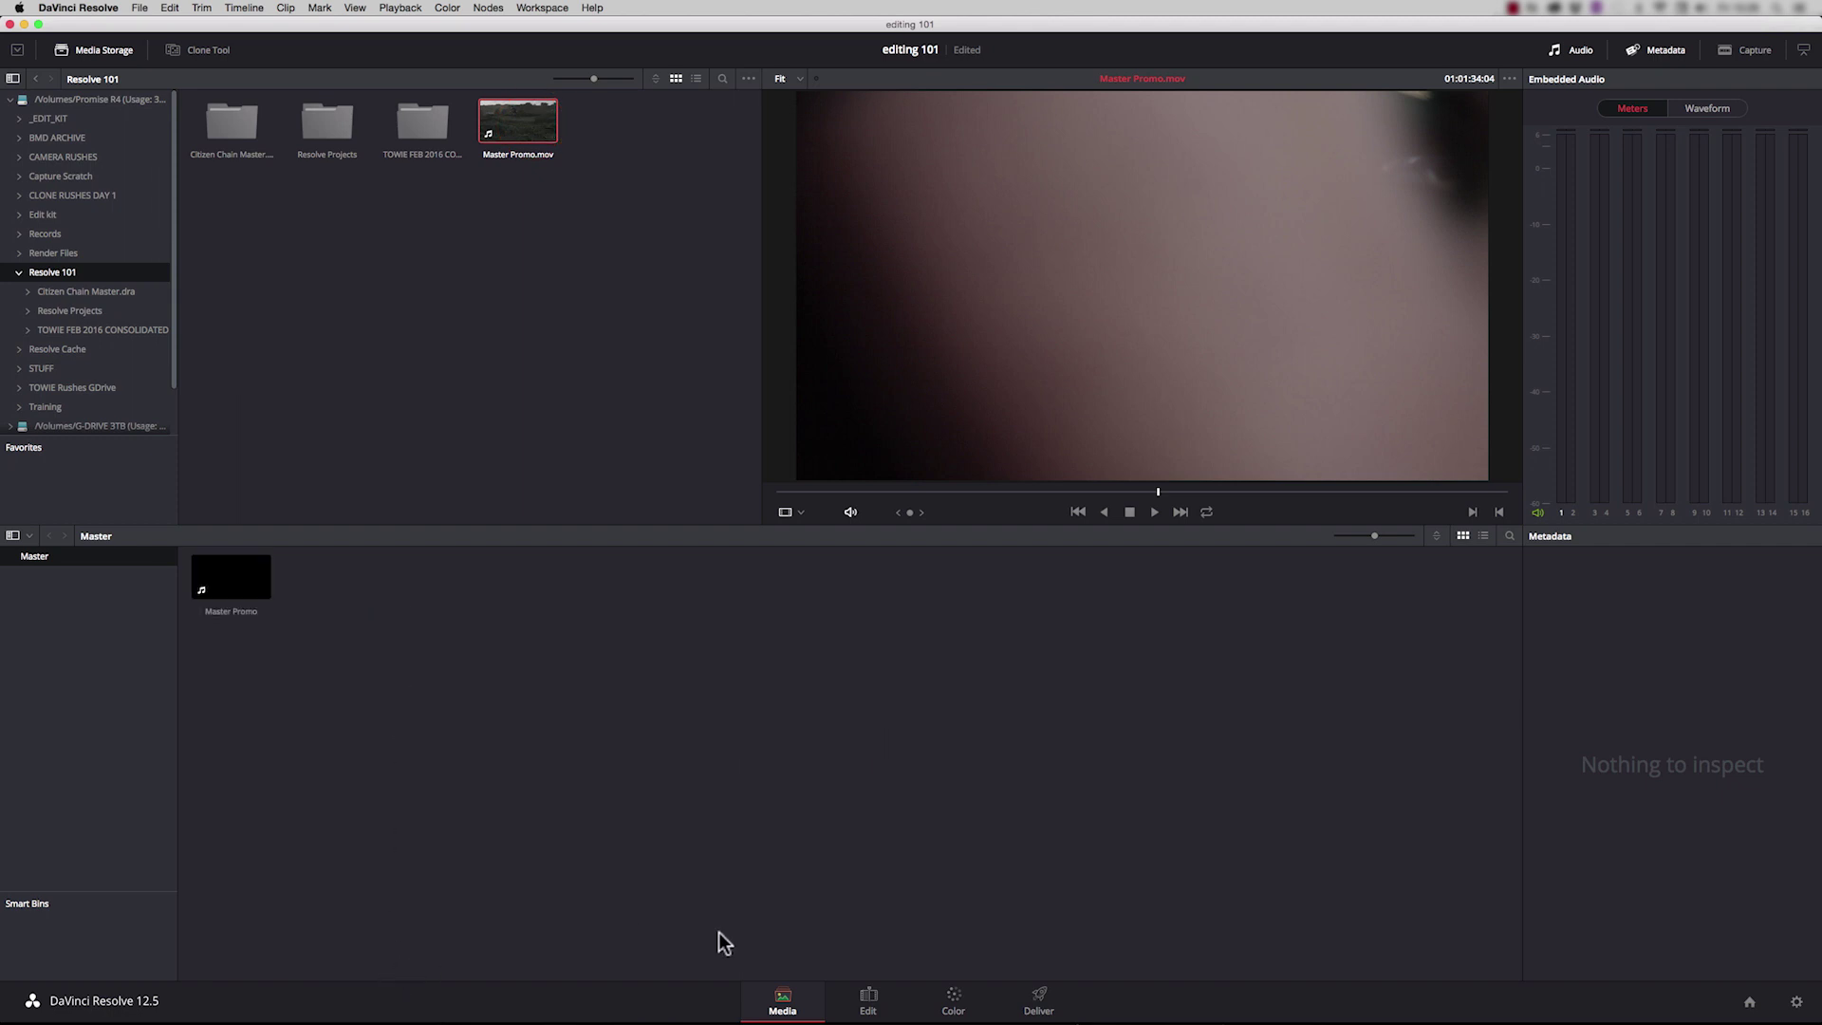
left_click(867, 998)
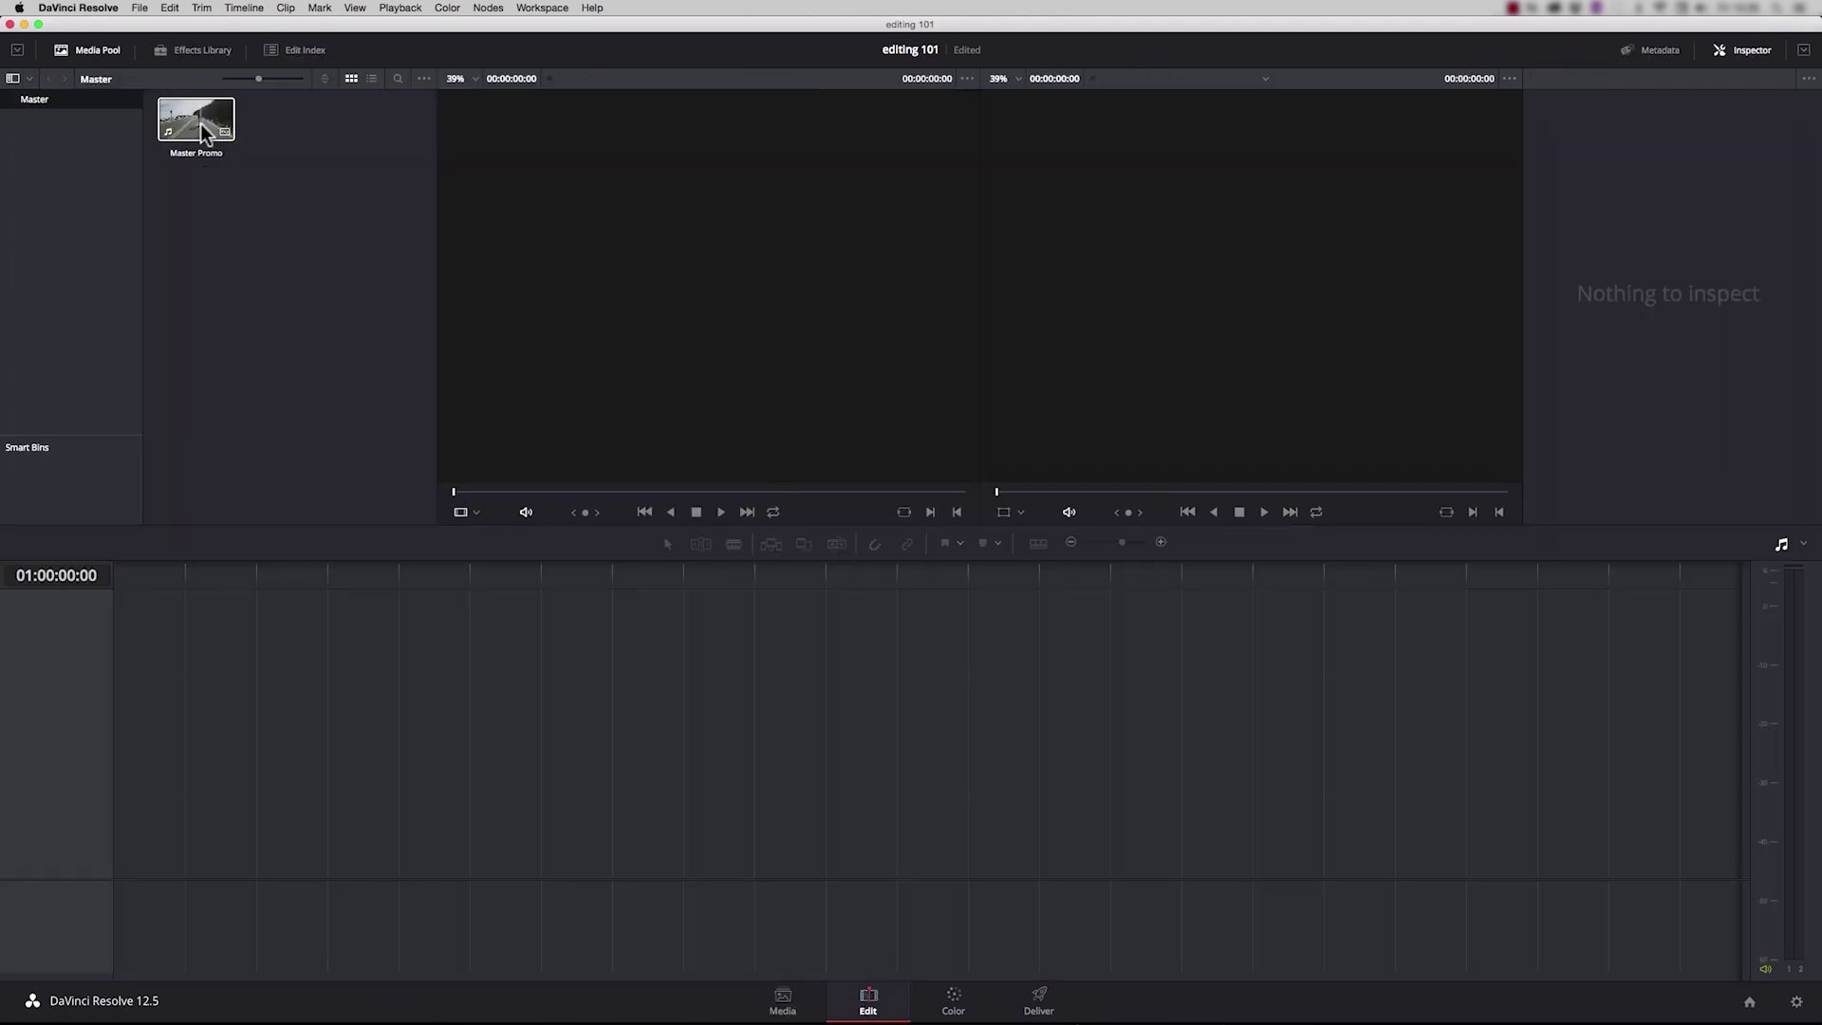
left_click(799, 1006)
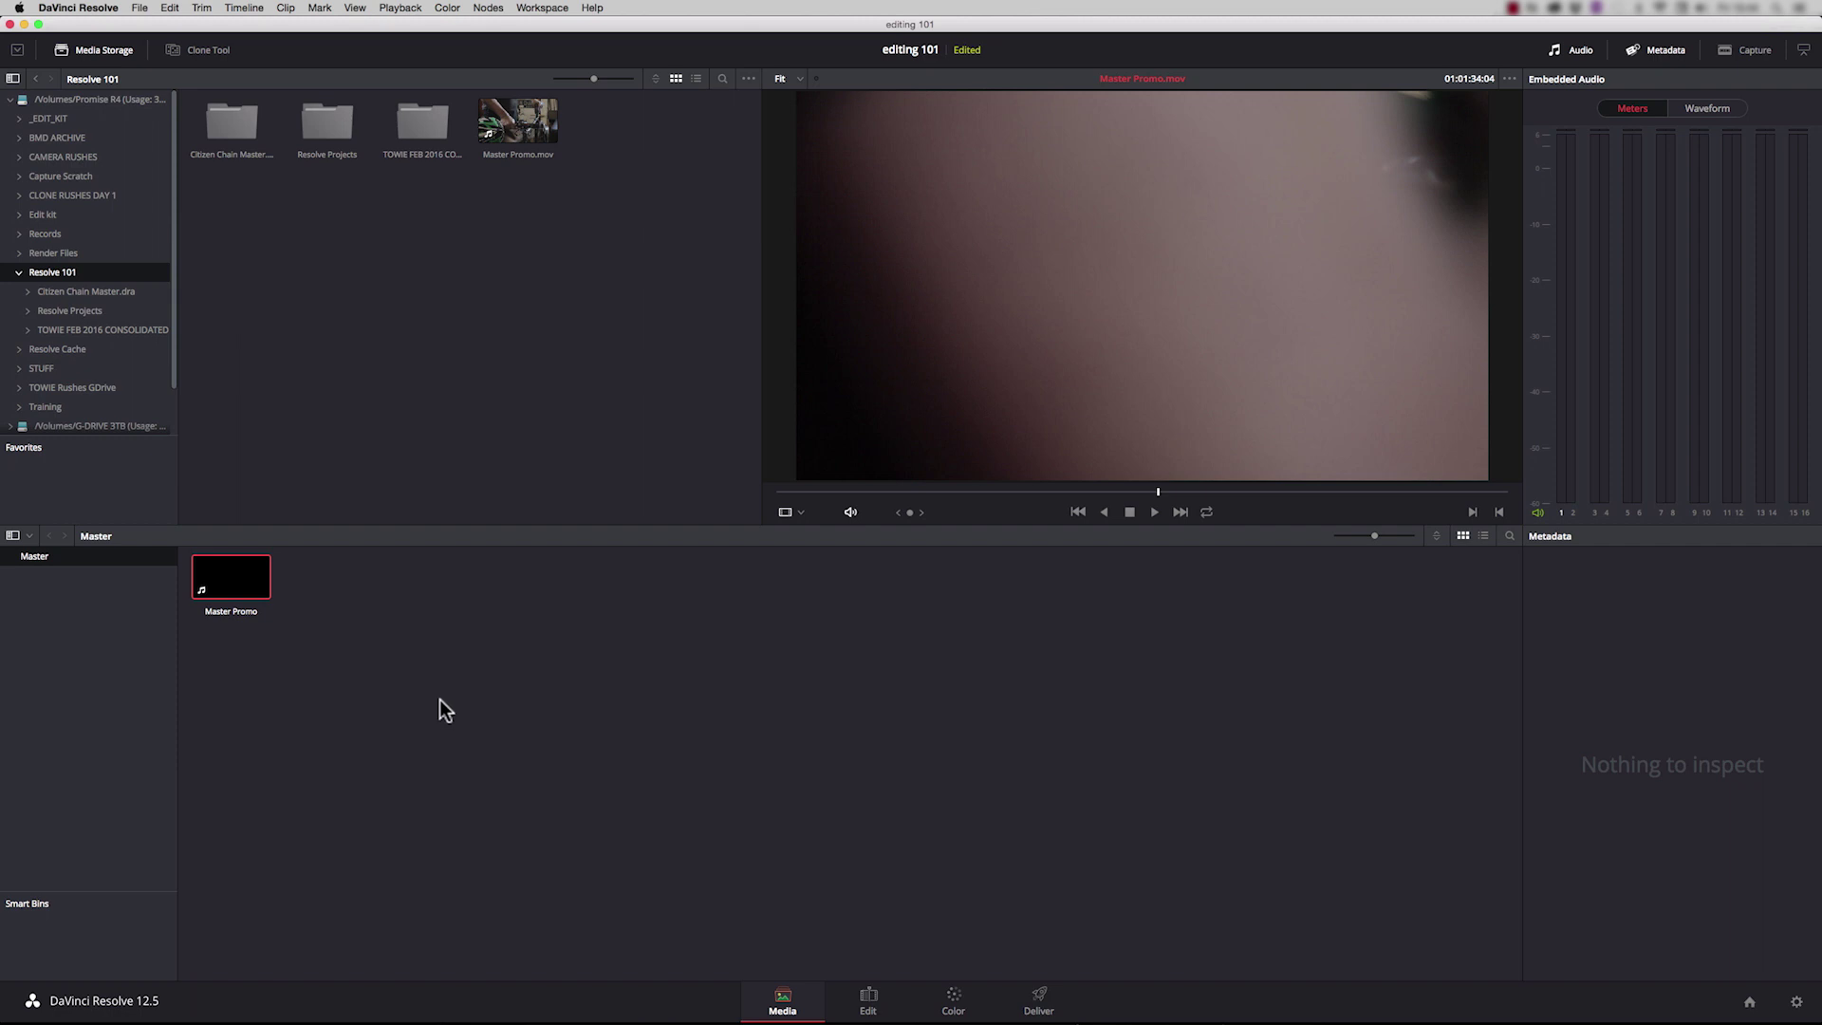
Remove the Master Promo clip from the media pool
left_click(233, 579)
right_click(240, 581)
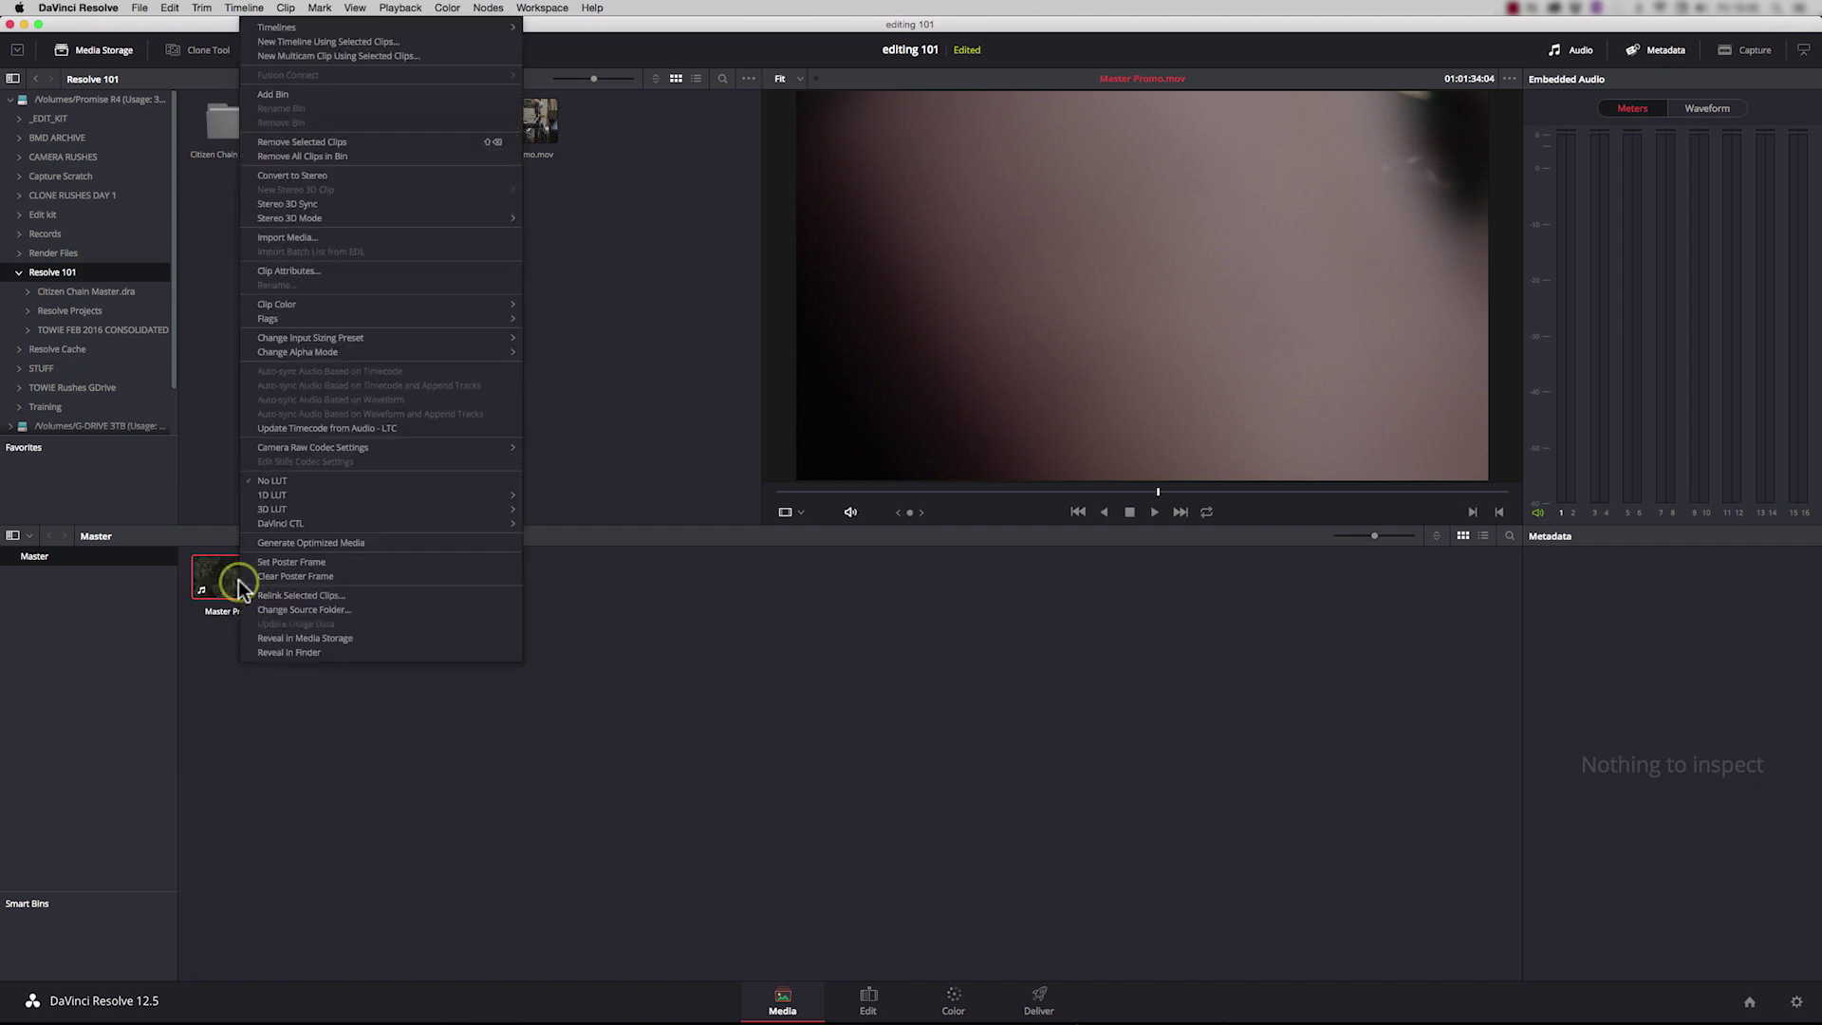
left_click(326, 134)
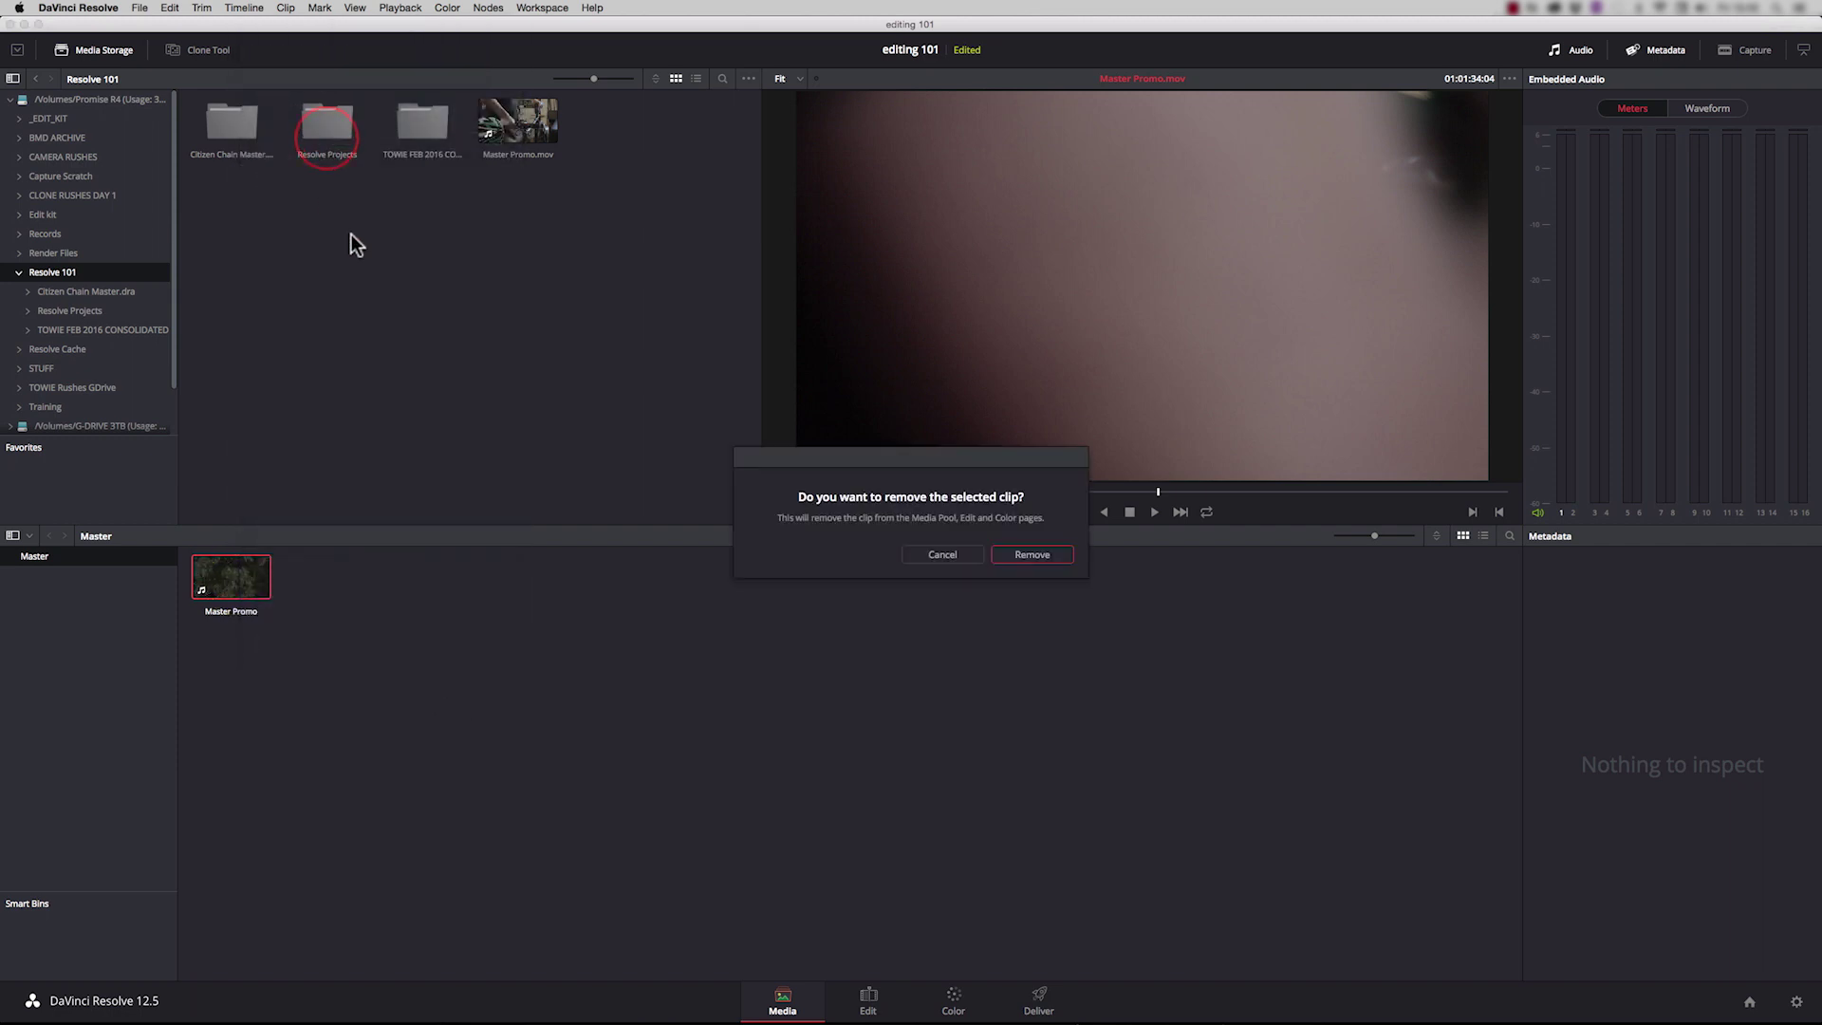
left_click(1031, 555)
Check the timeline frame rate stays at 24 fps and cancel Project Settings
left_click(1797, 1002)
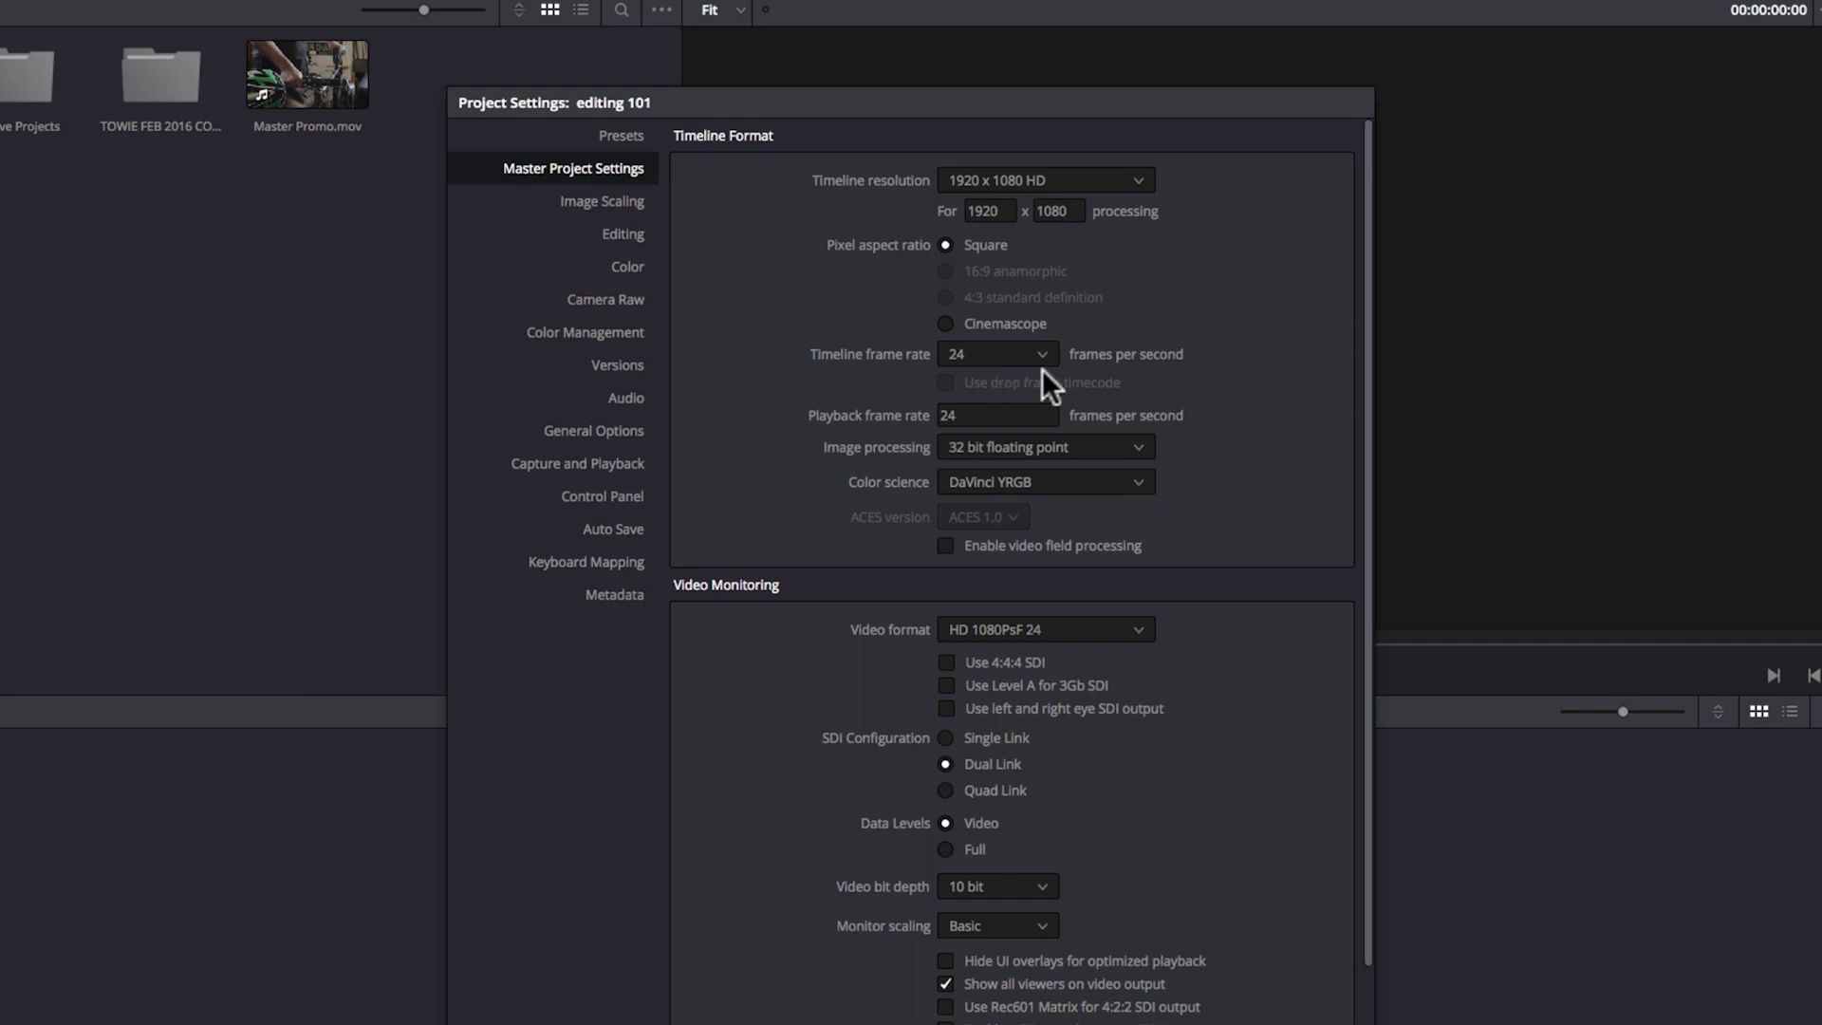
left_click(1040, 364)
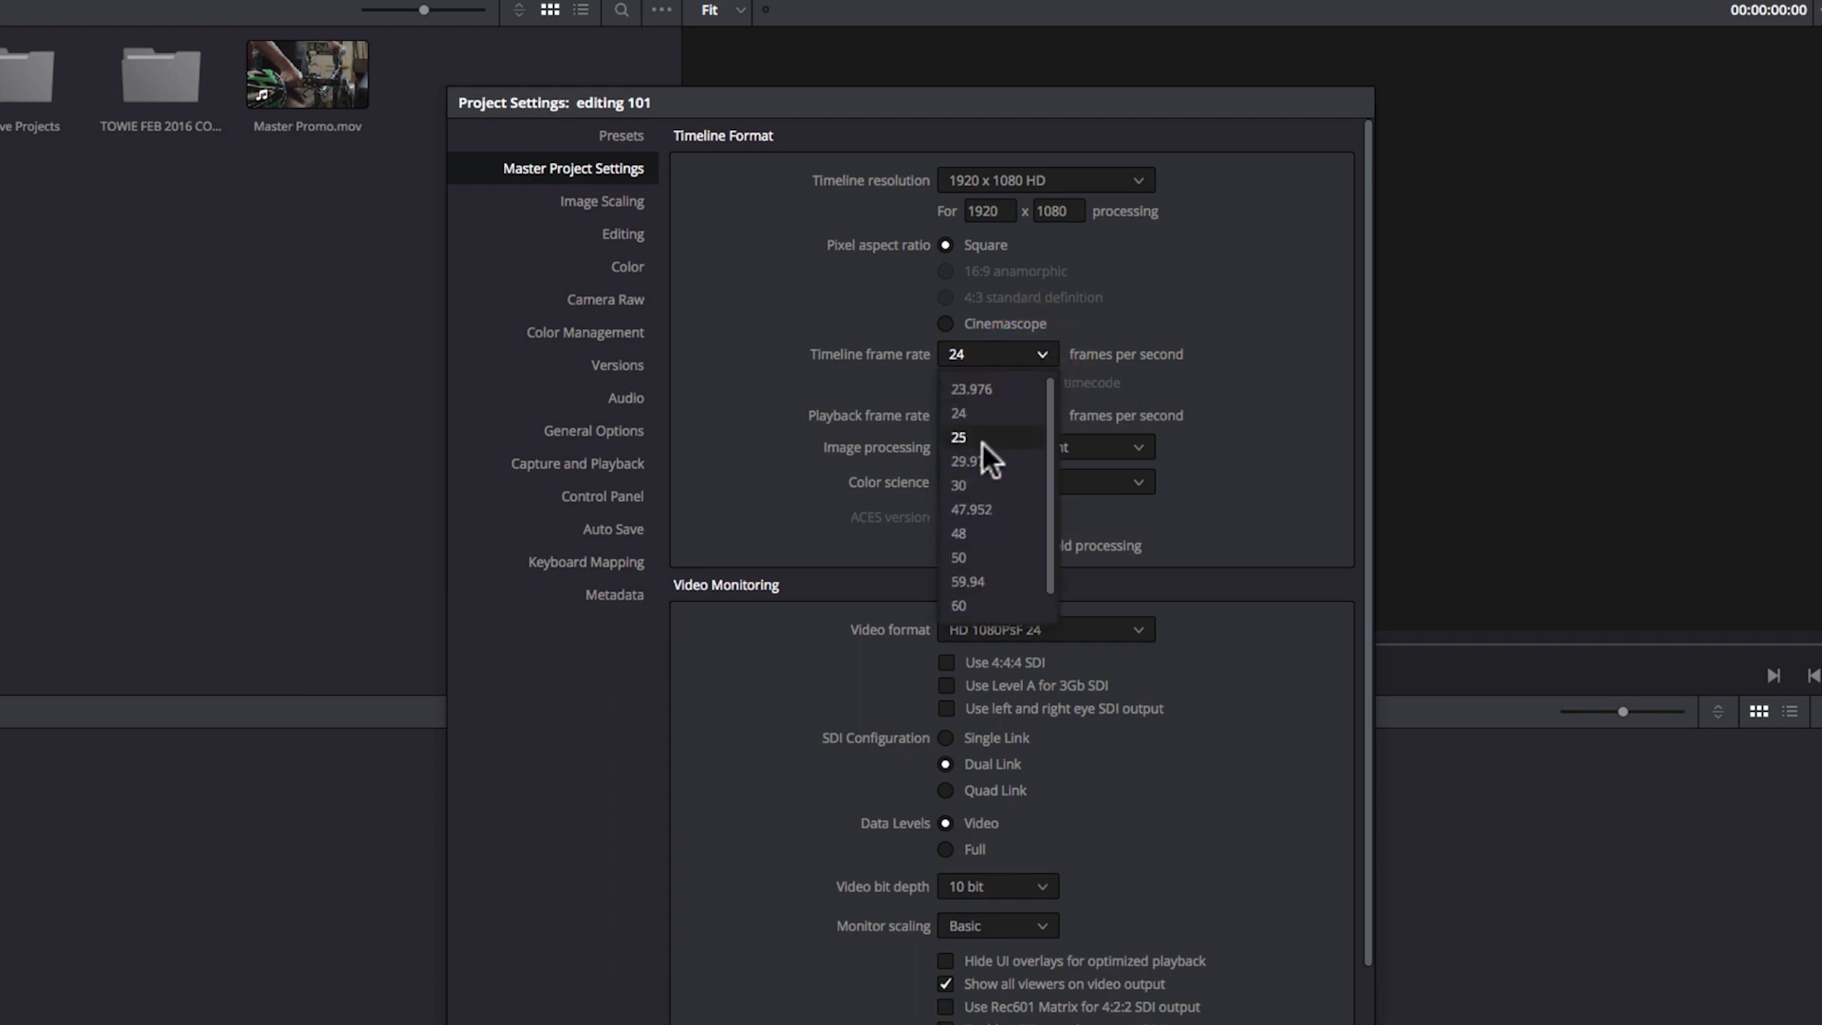
left_click(1234, 391)
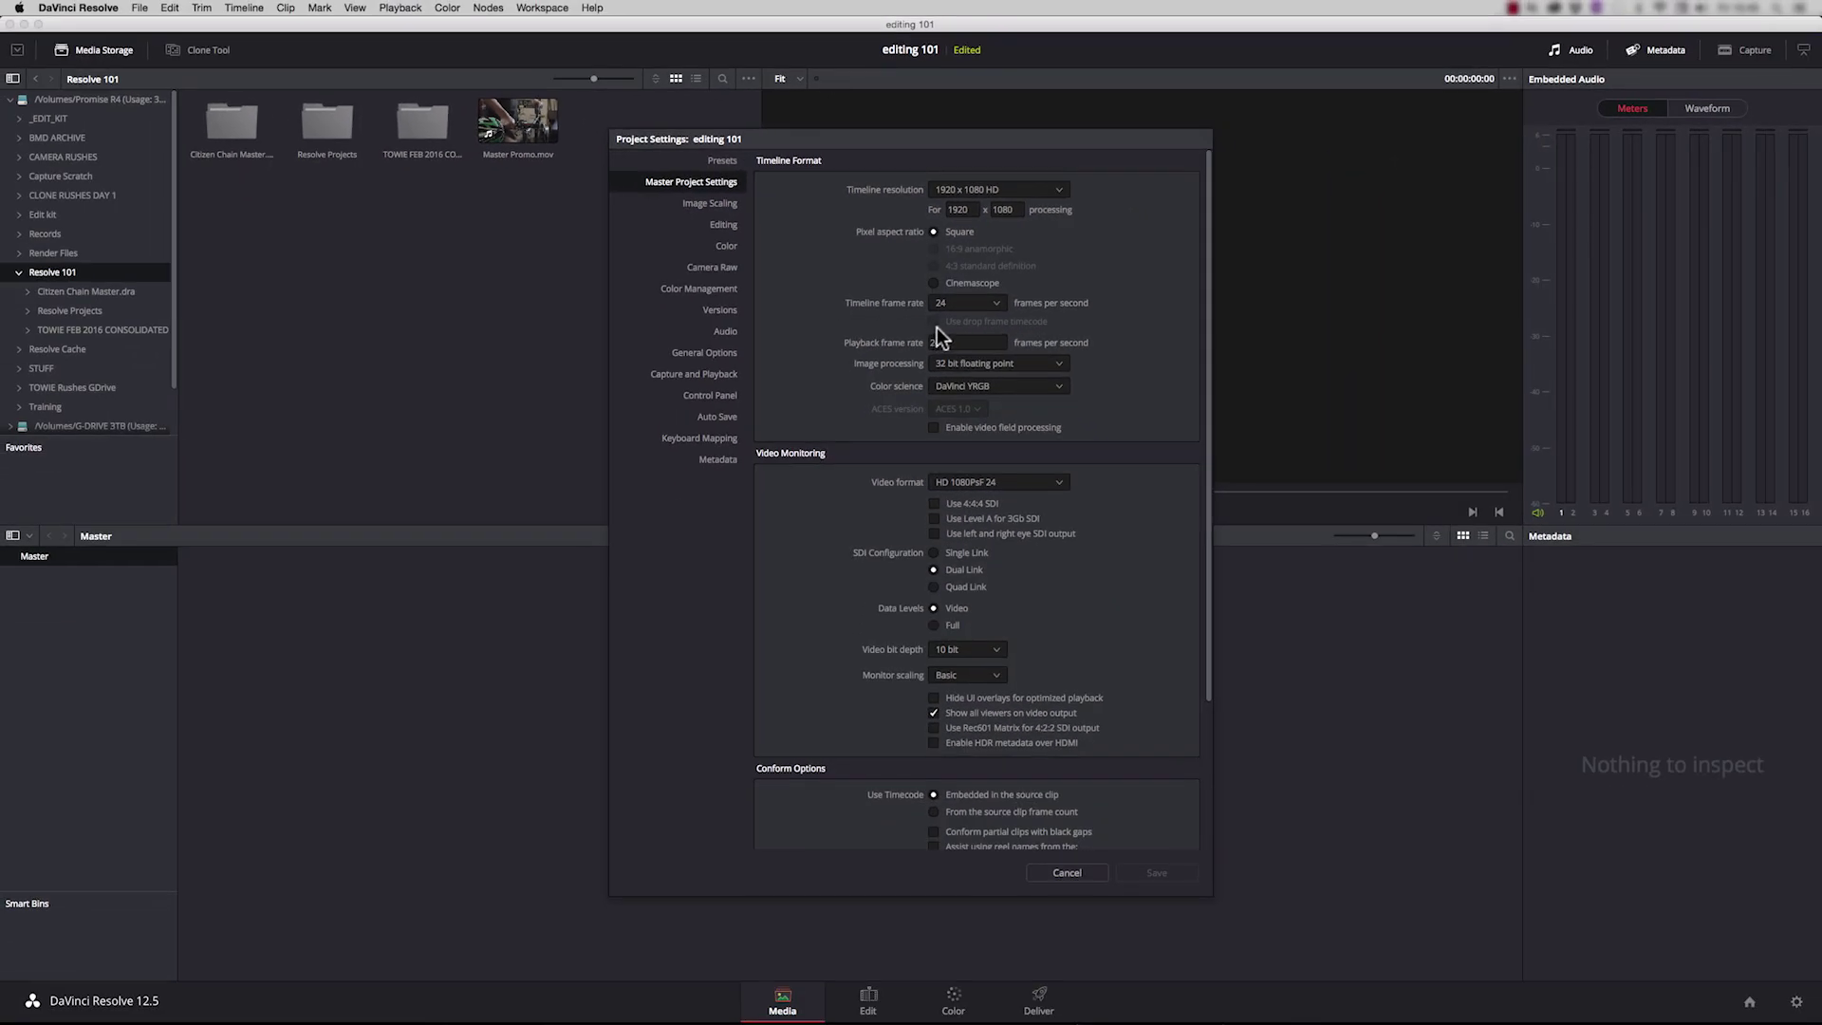
left_click(1067, 873)
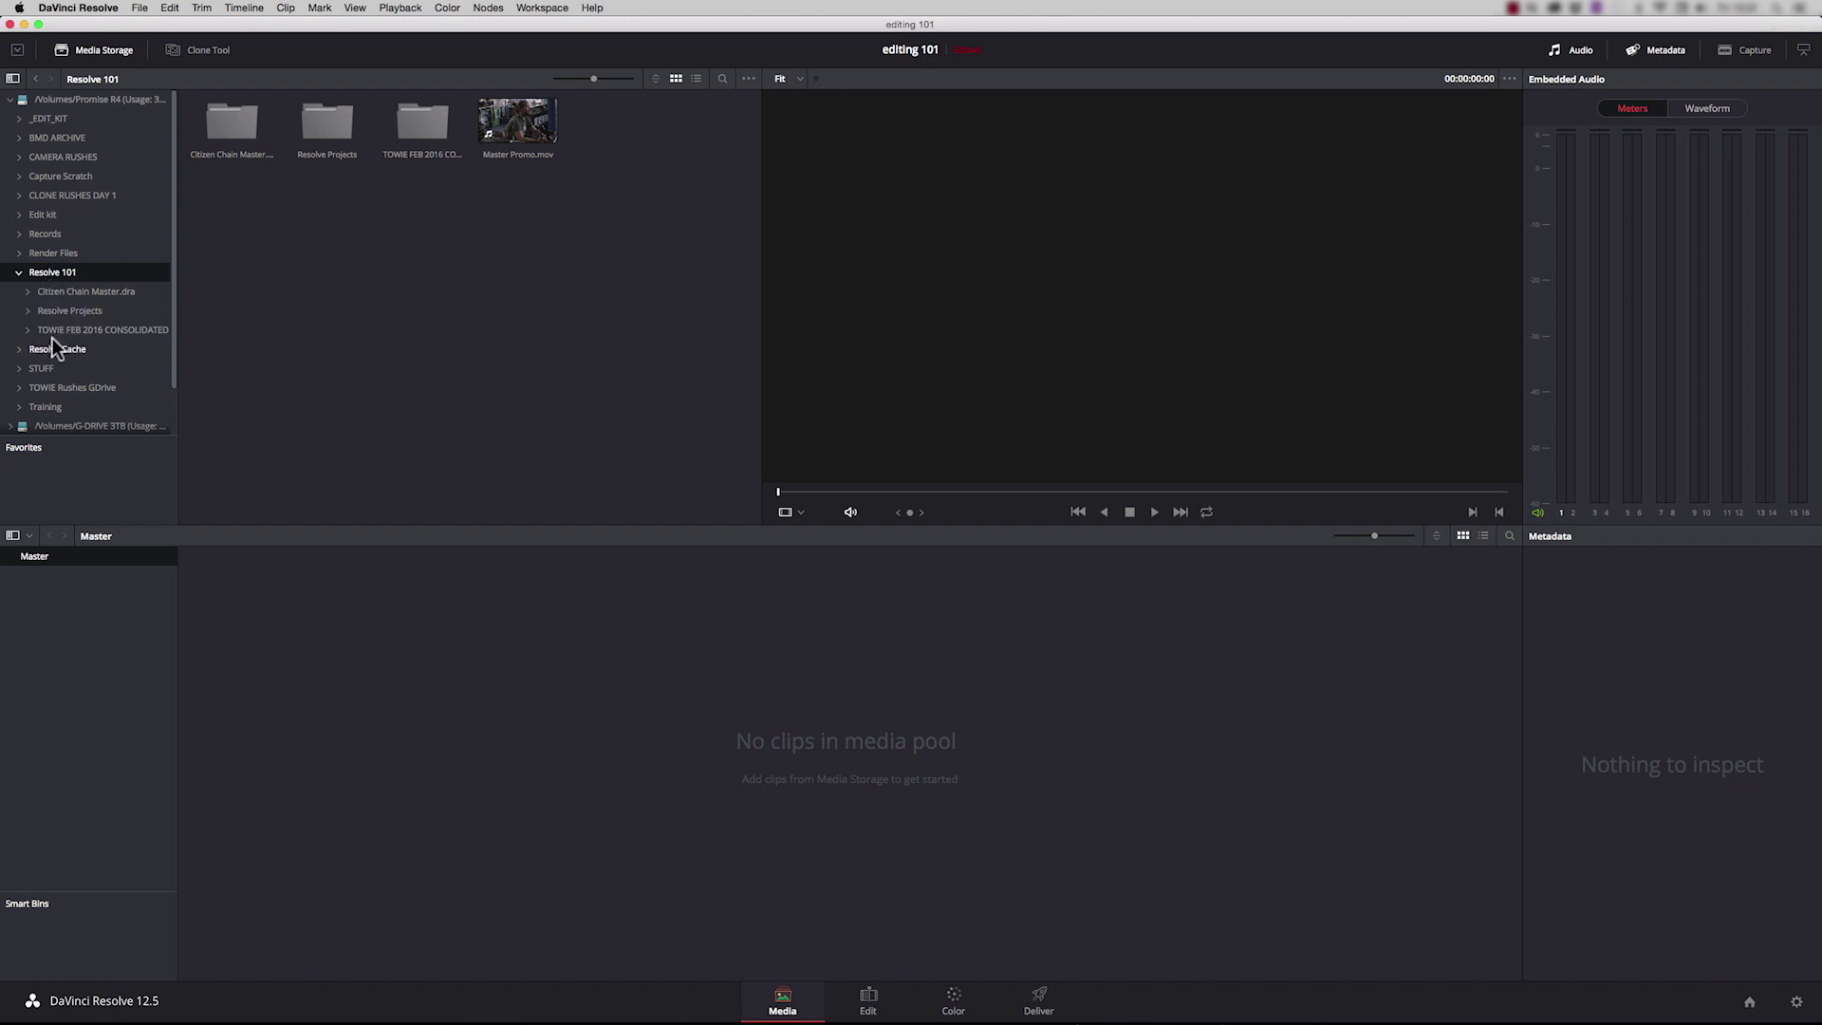
Open Citizen Chain Master.dra > MediaFiles > Interviews, preview Interview_01.mov, and add all four interview clips
left_click(59, 293)
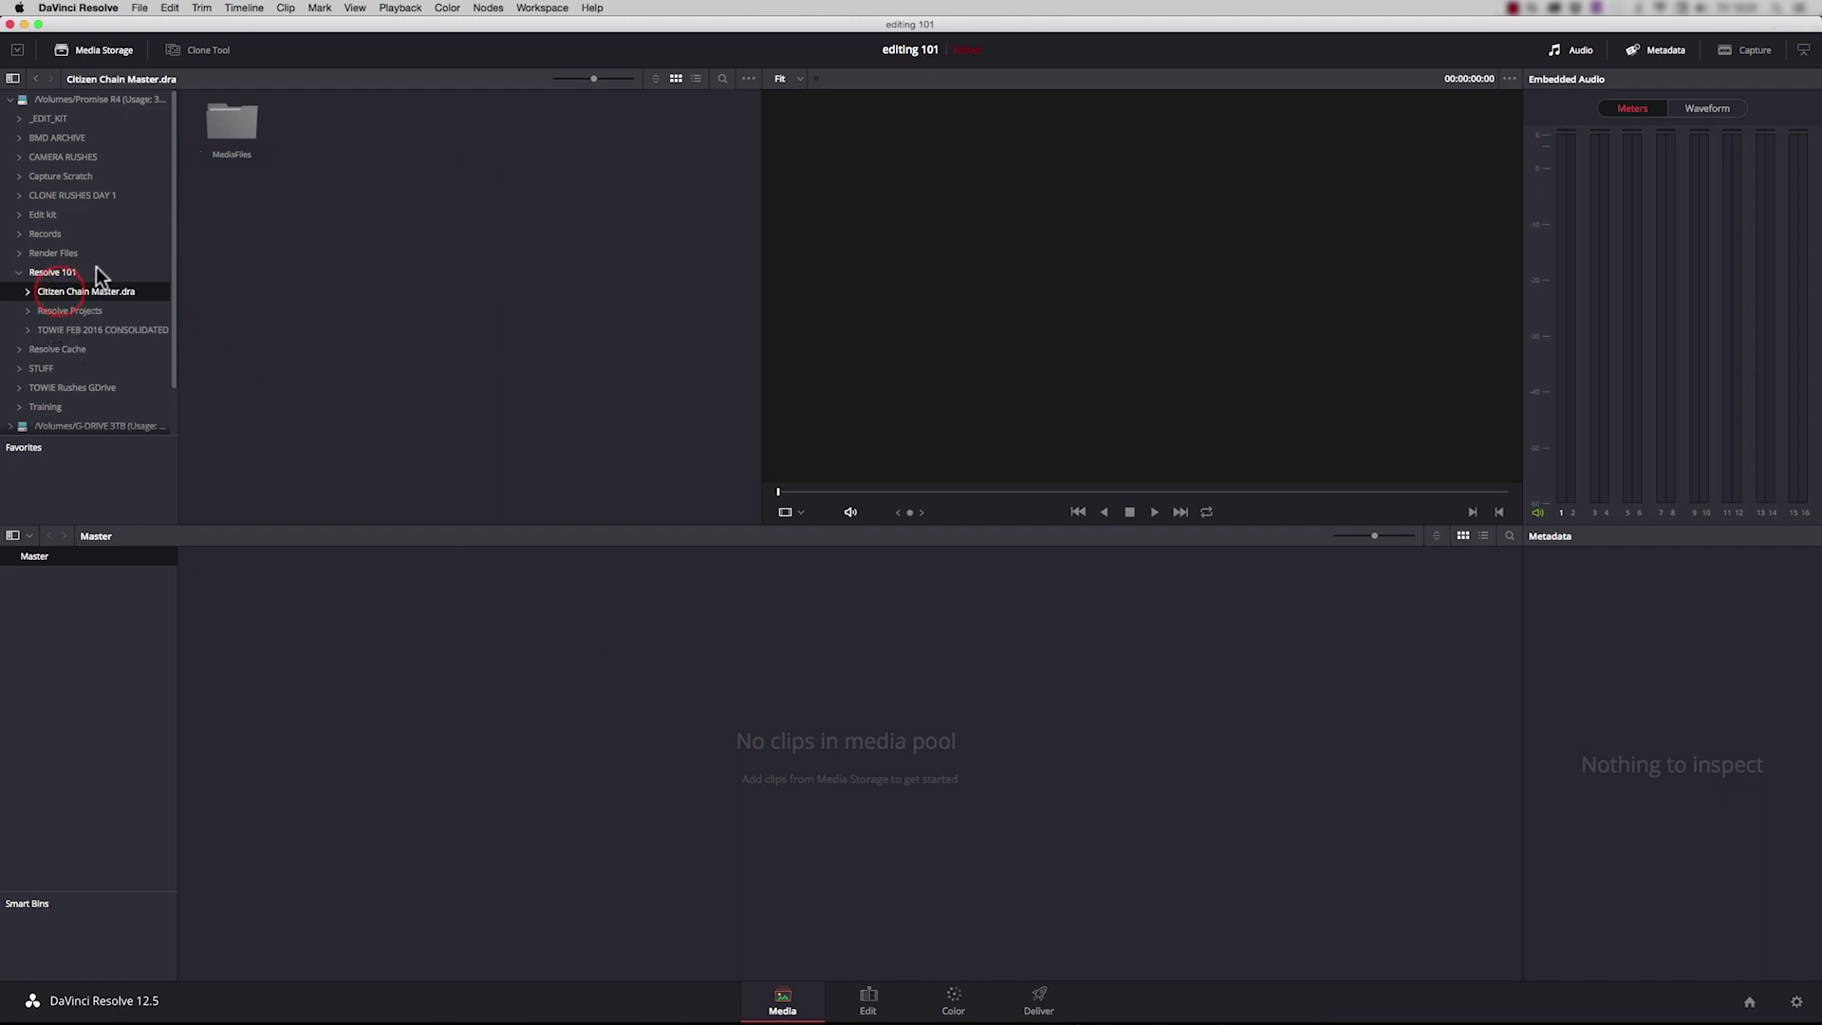
double_click(234, 123)
double_click(518, 128)
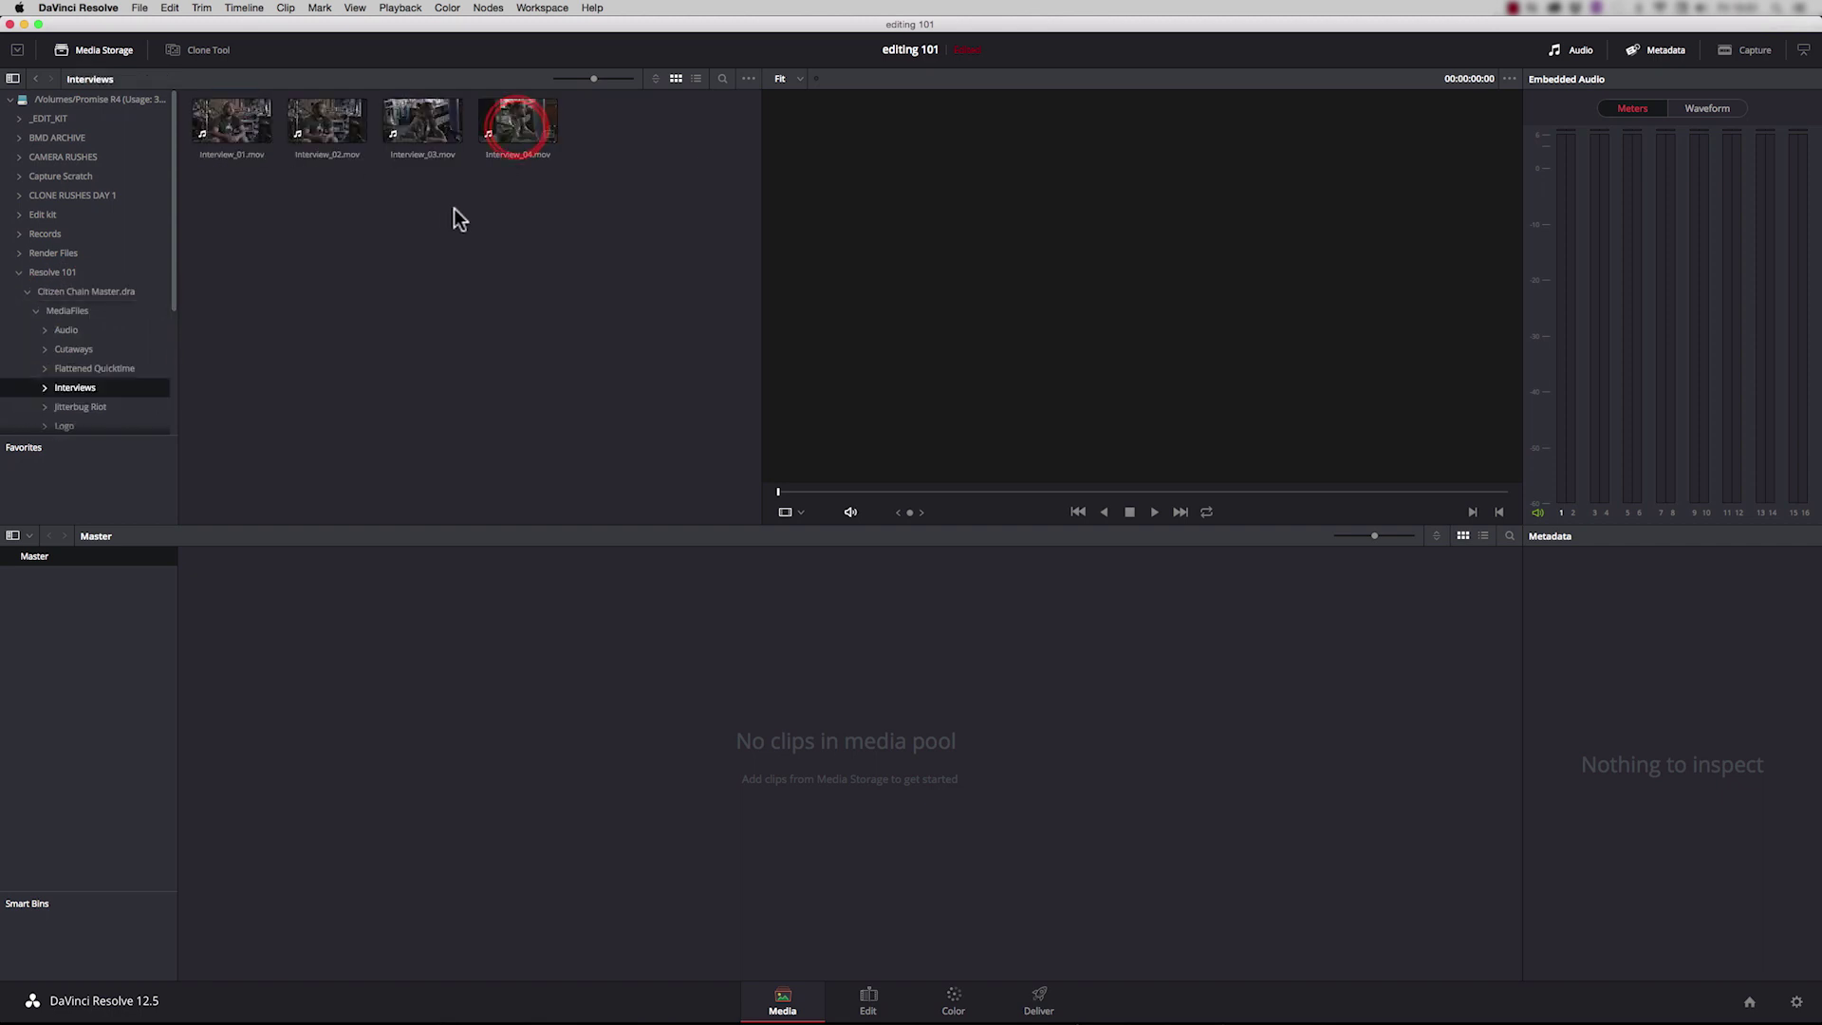
left_click(203, 144)
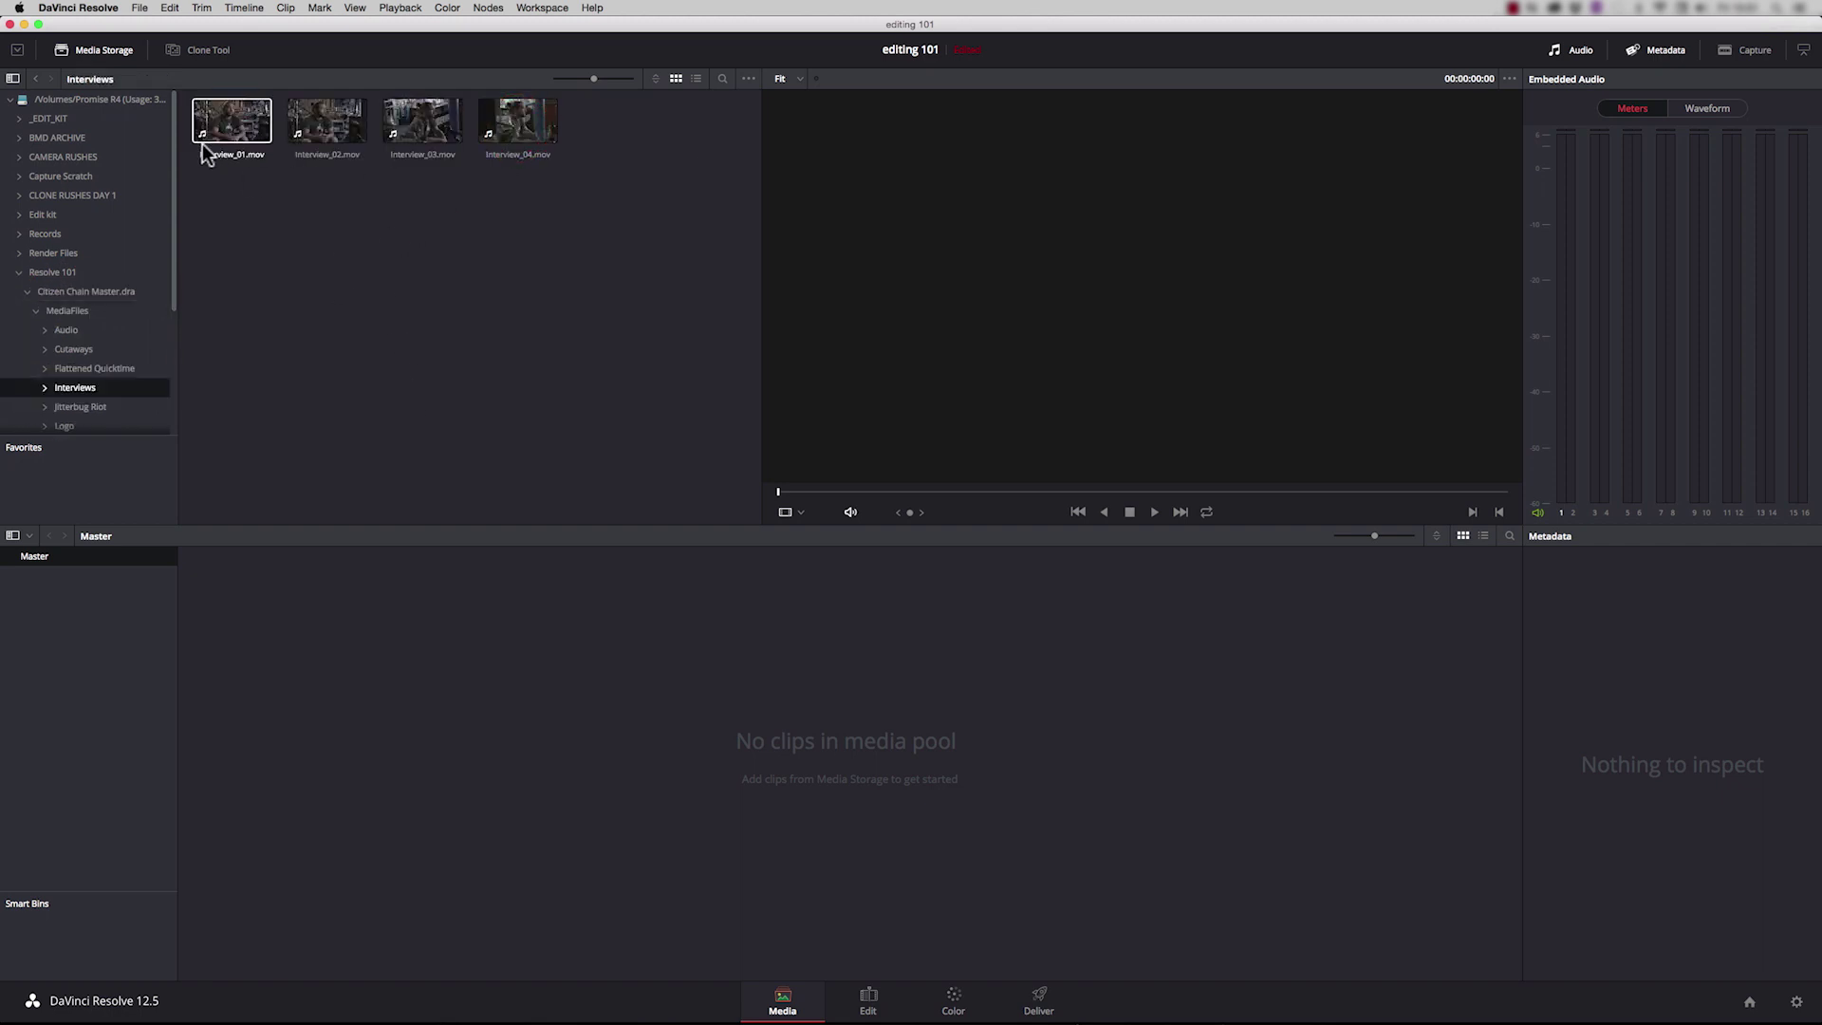
key("space")
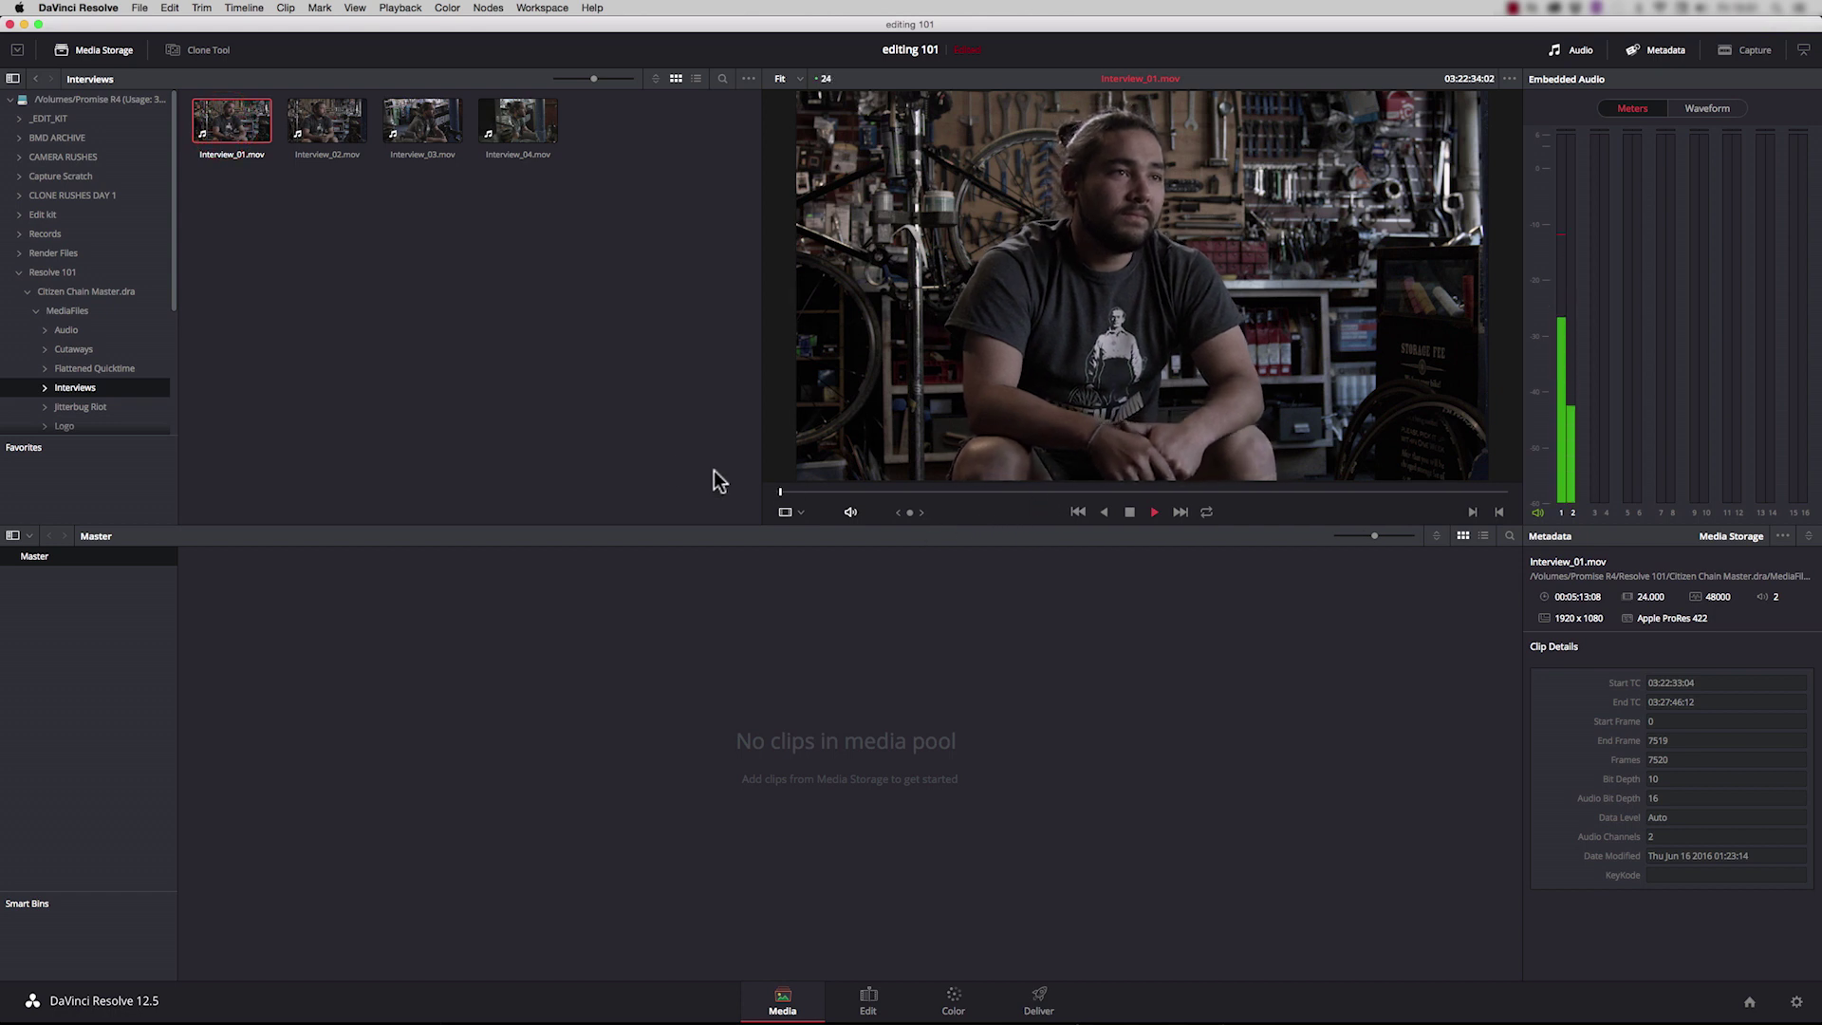
left_click_drag(626, 175, 302, 626)
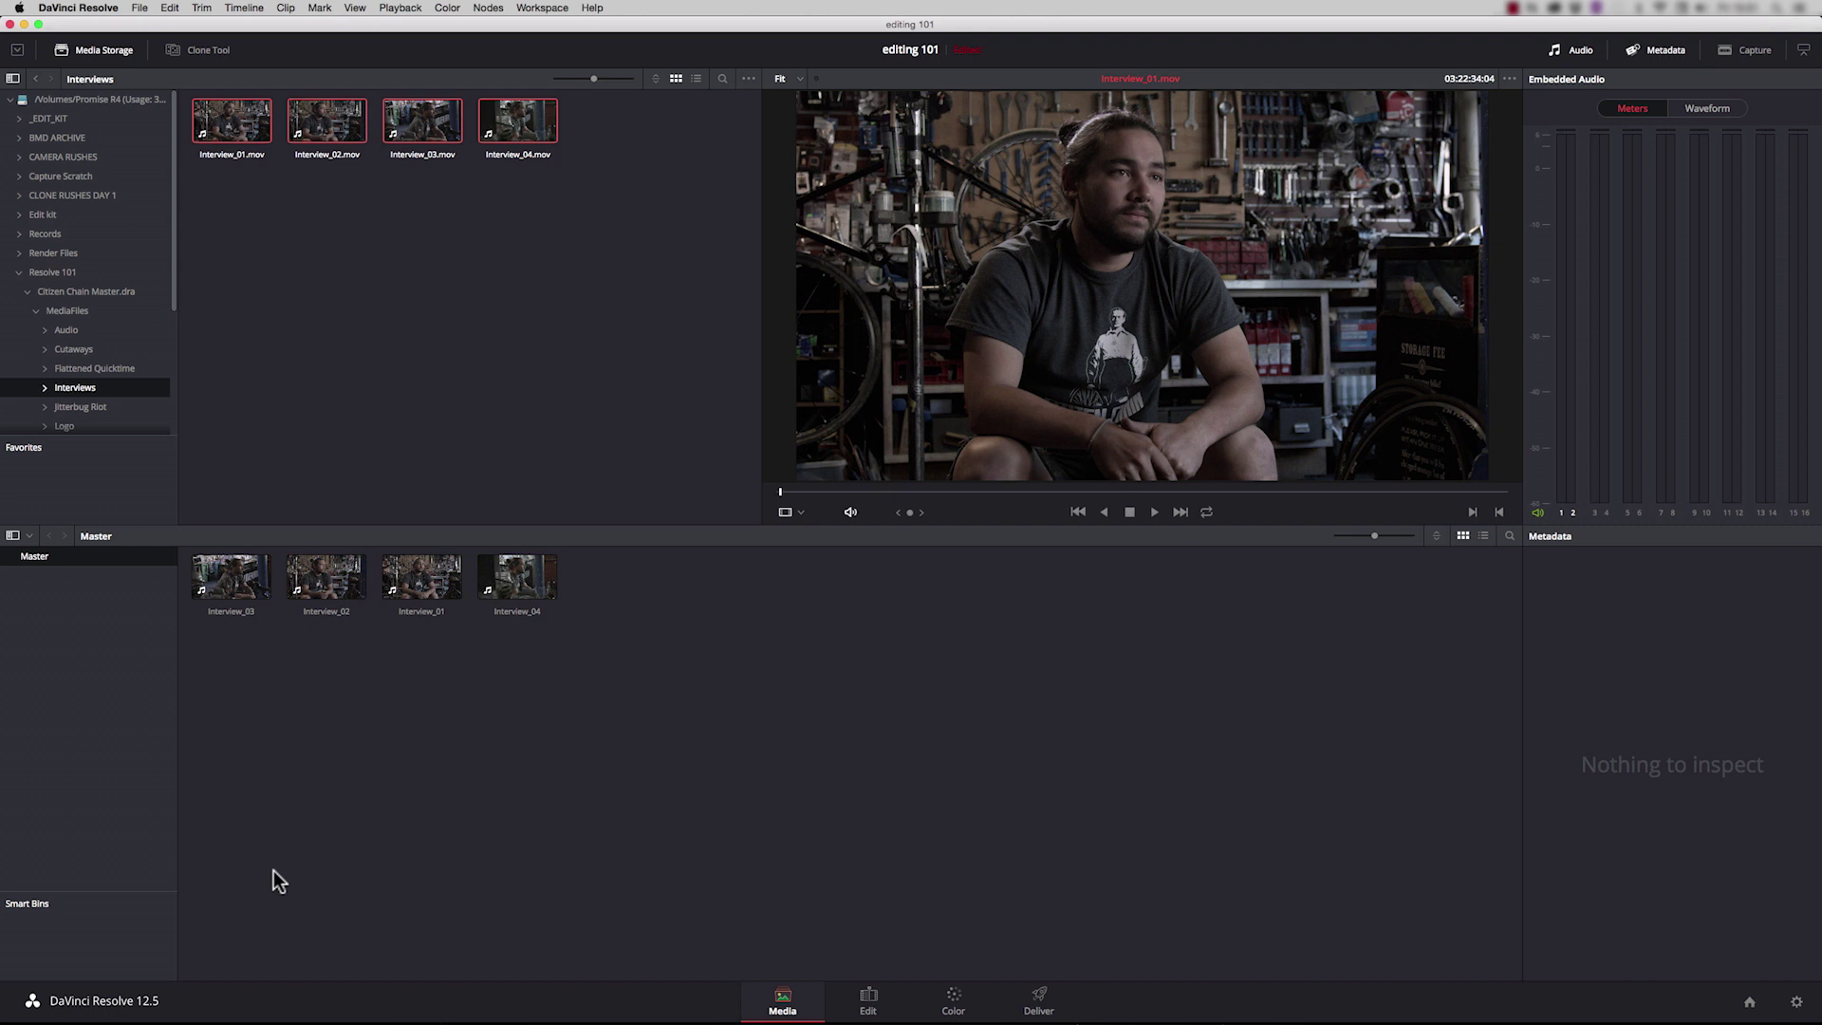
Add the Cutaways folder with its subfolders to the media pool and show the Master bin
left_click_drag(173, 288, 169, 350)
left_click_drag(55, 255, 146, 533)
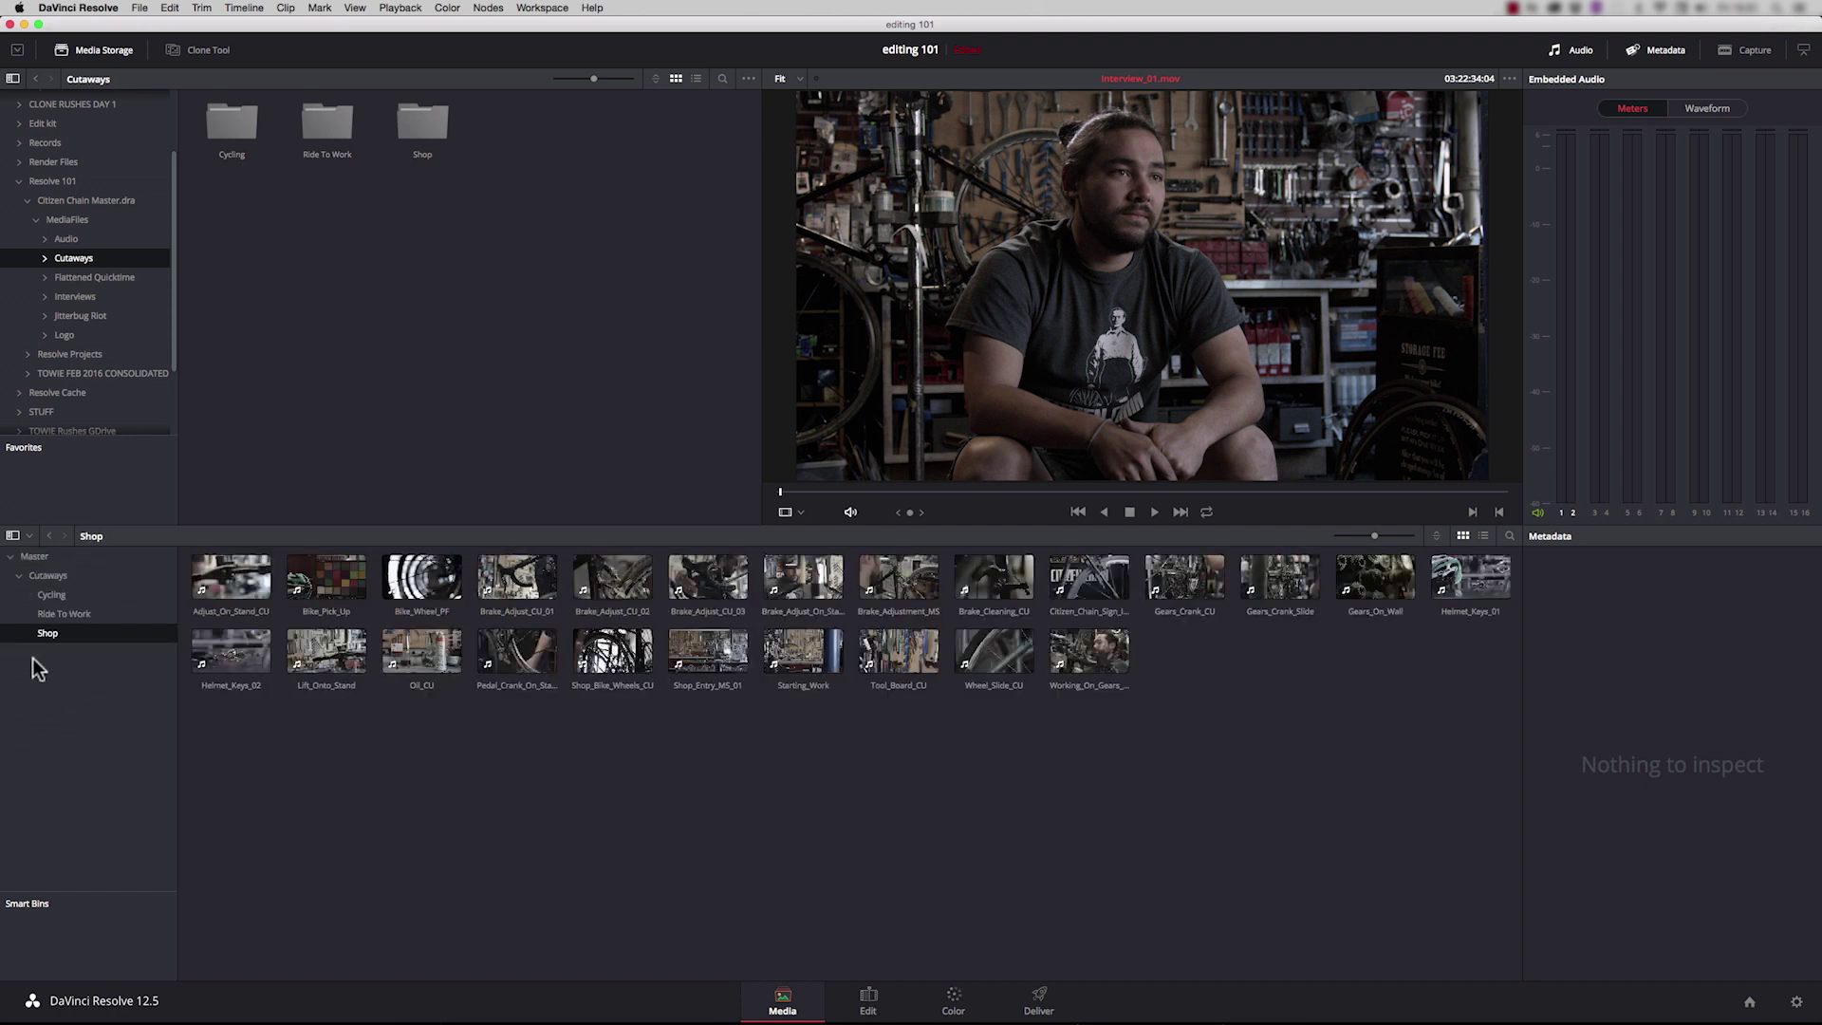
left_click(35, 556)
Add a new bin named Interviews
right_click(58, 688)
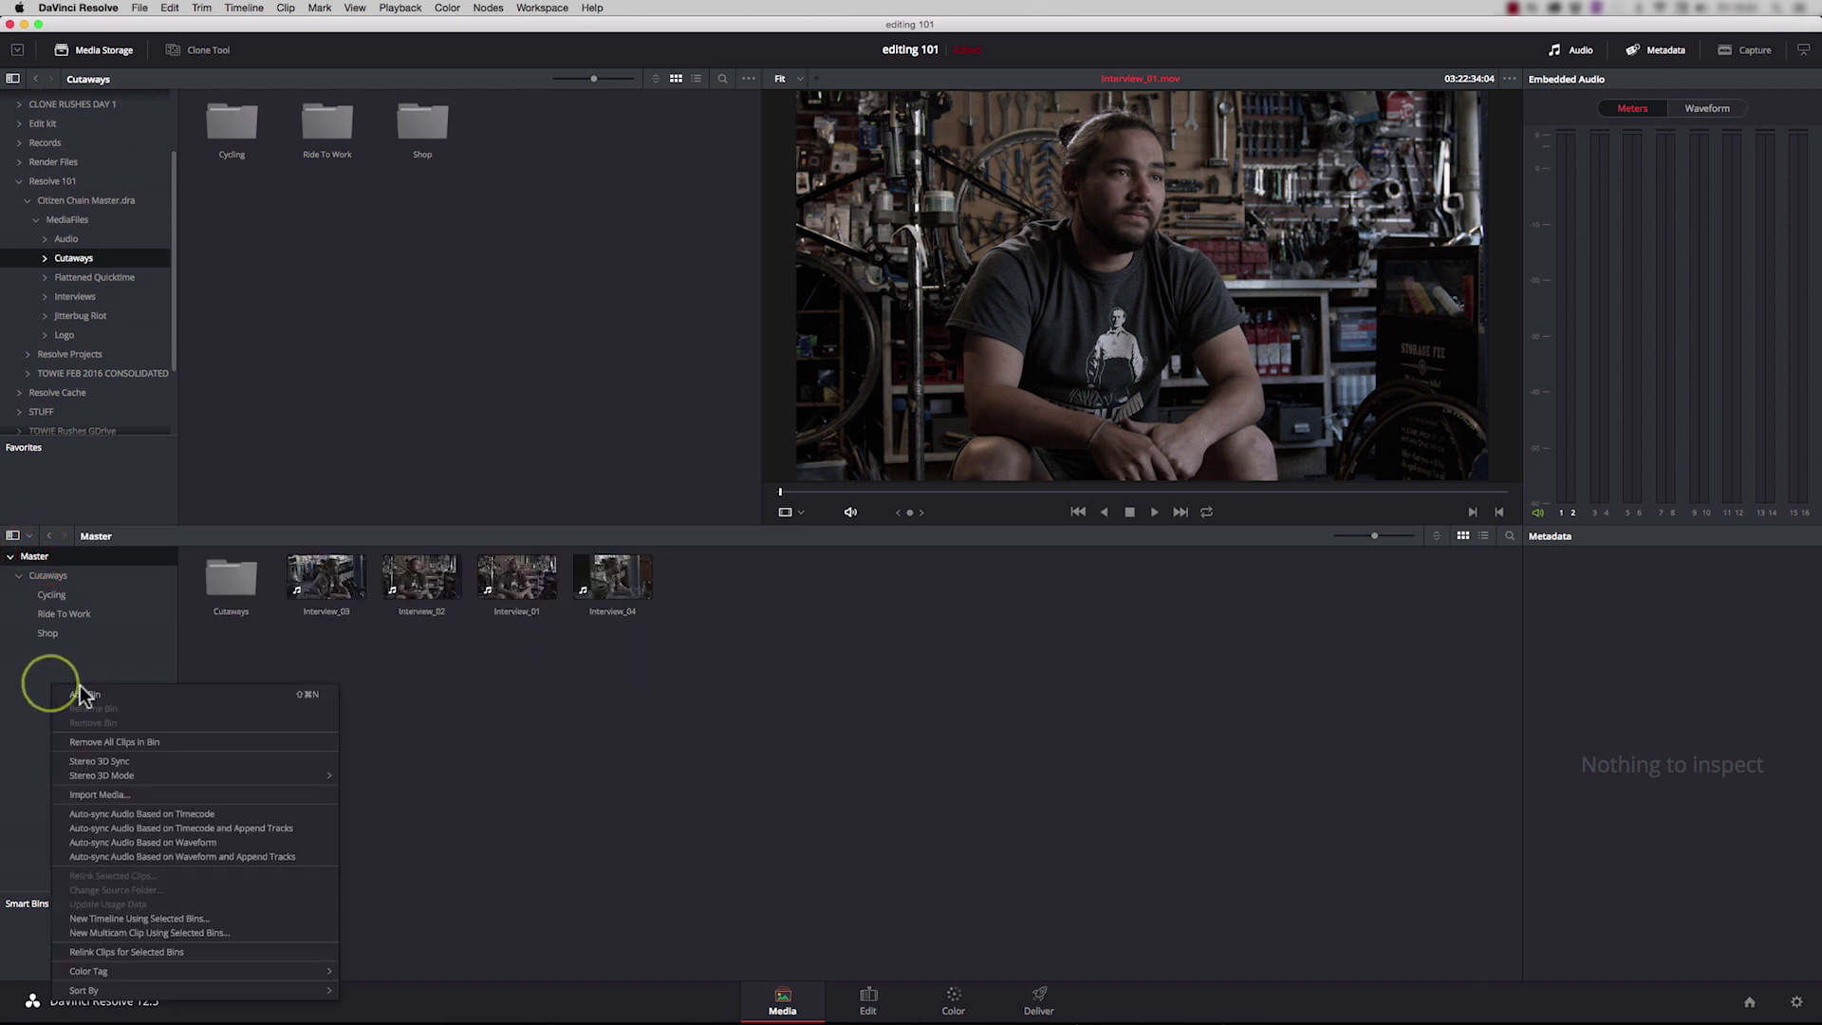
left_click(84, 691)
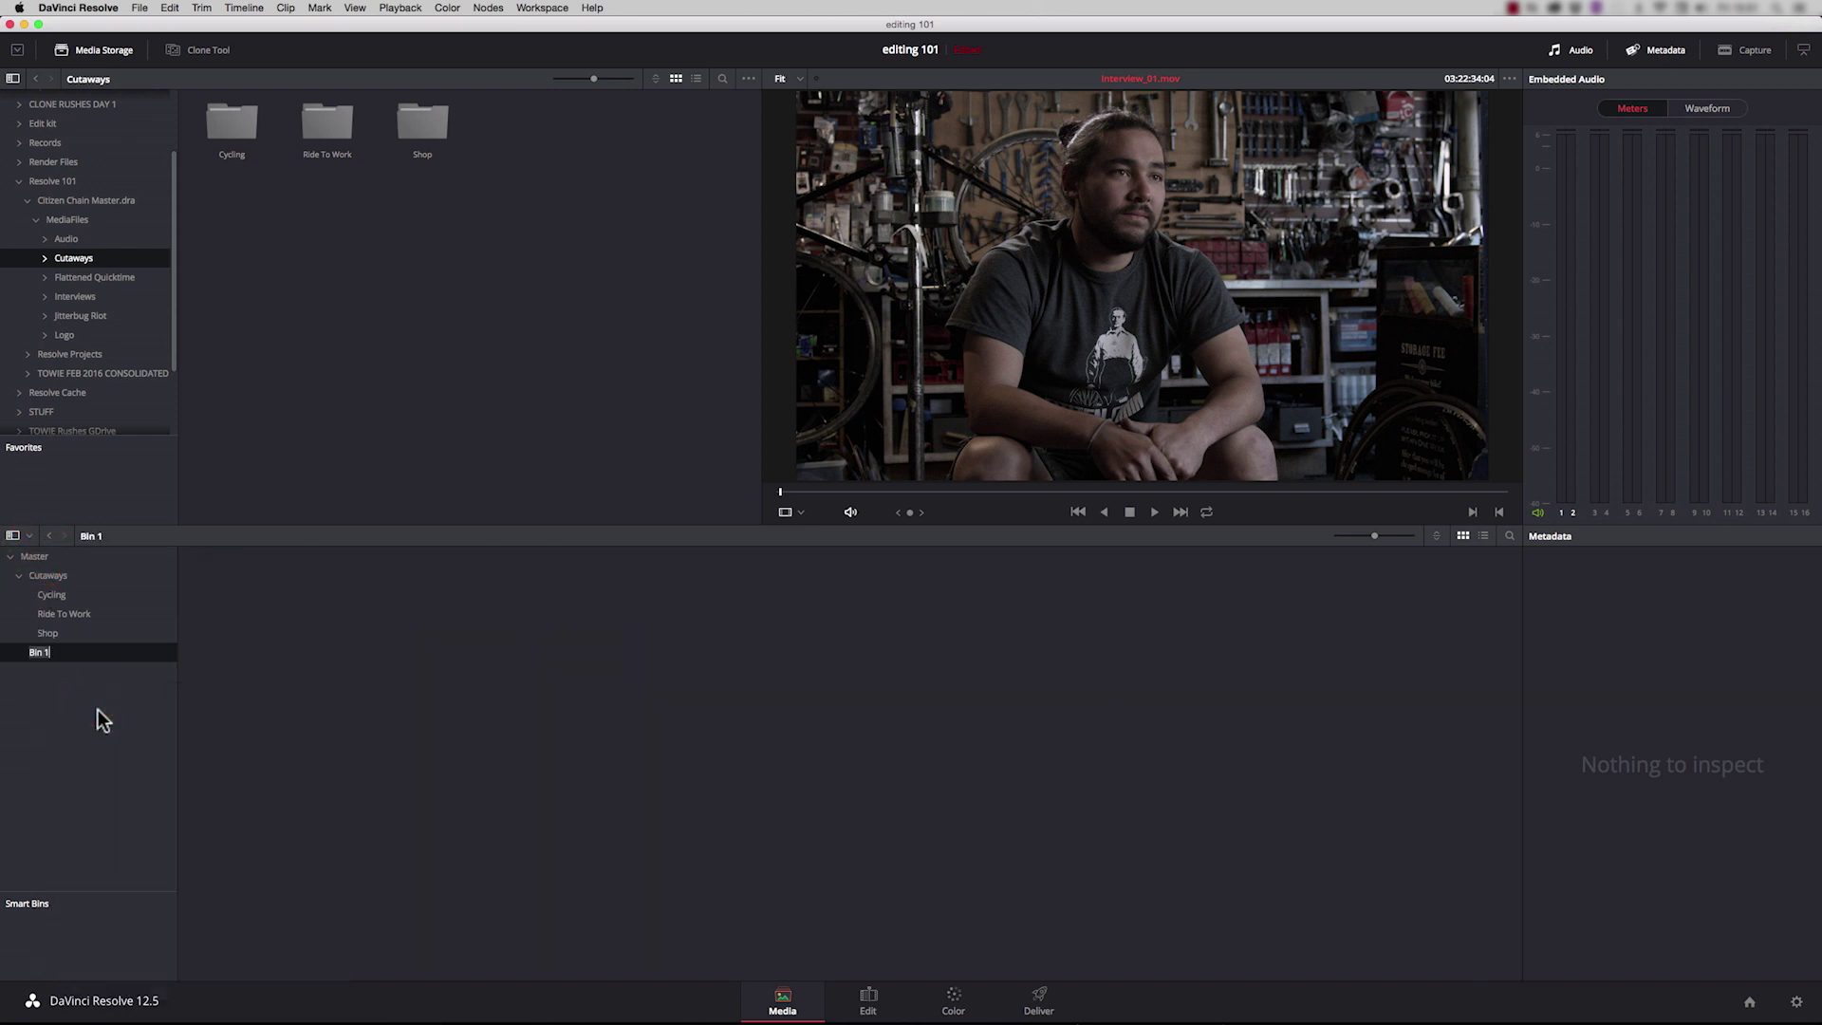
type("Interviews")
key("Return")
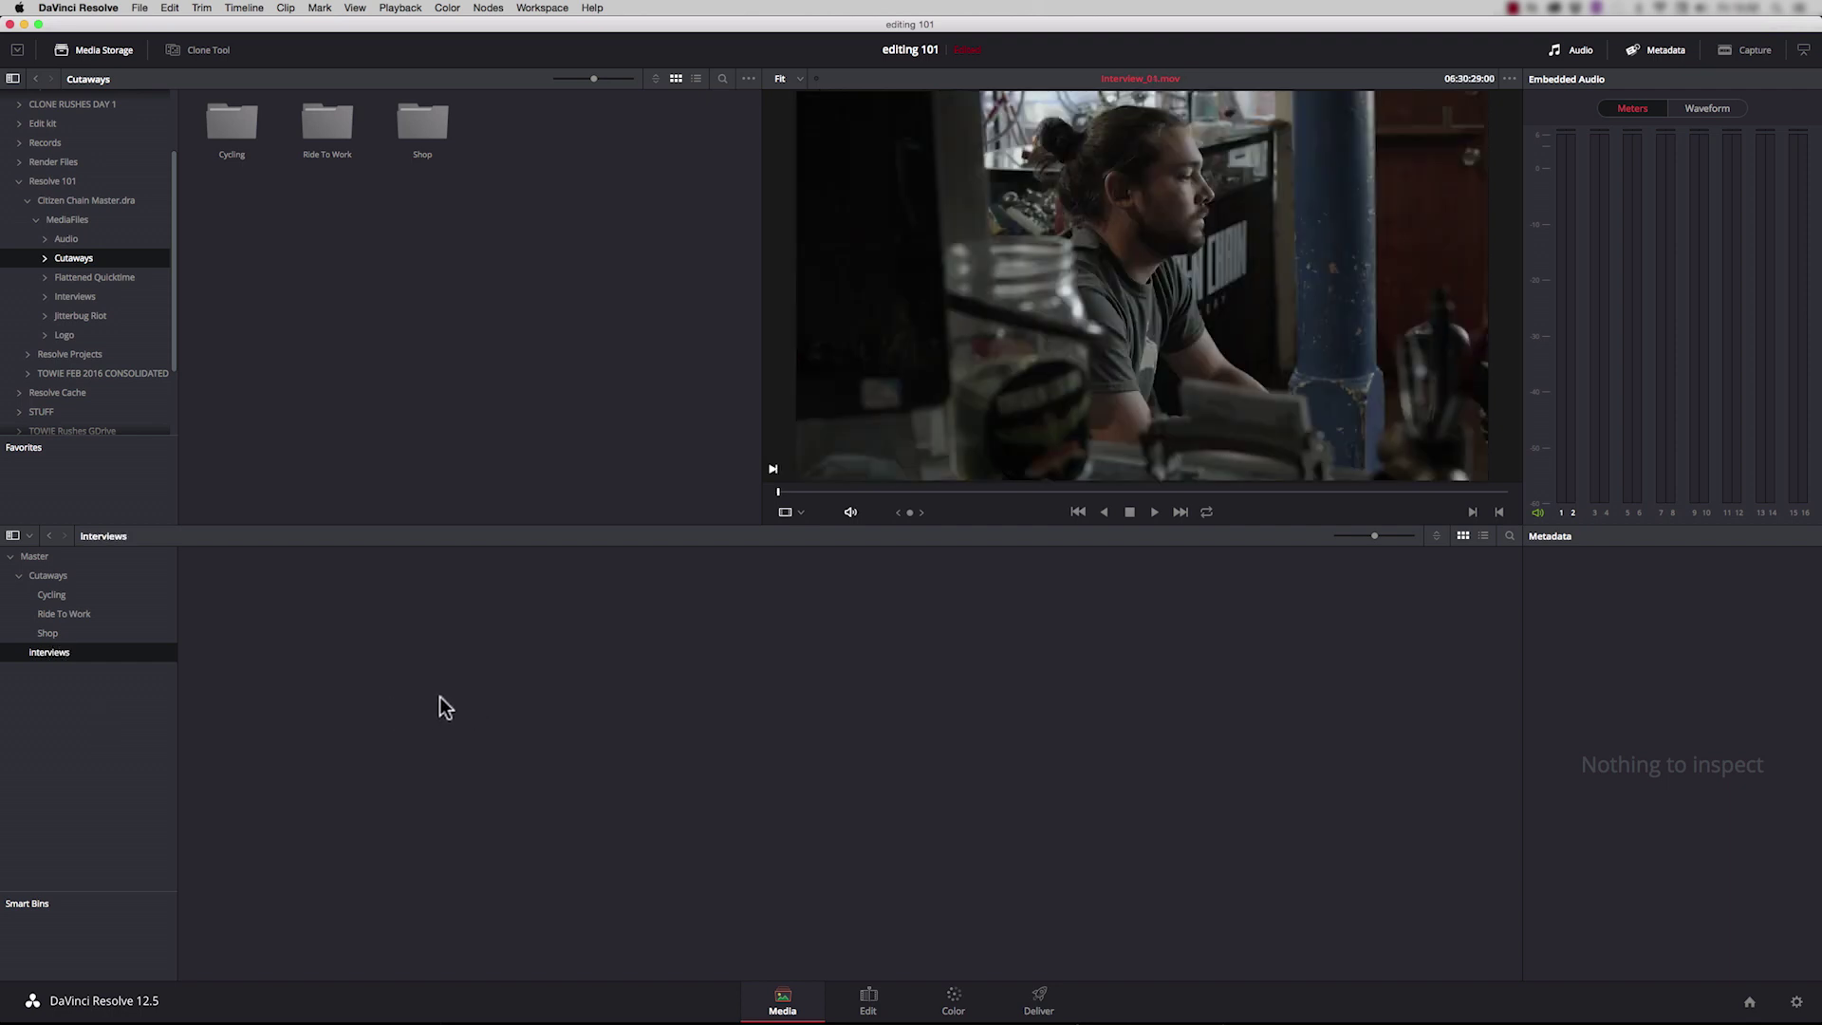
Move the four interview clips from the Master bin into the Interviews bin
left_click(35, 556)
left_click_drag(843, 581, 328, 584)
left_click(54, 653)
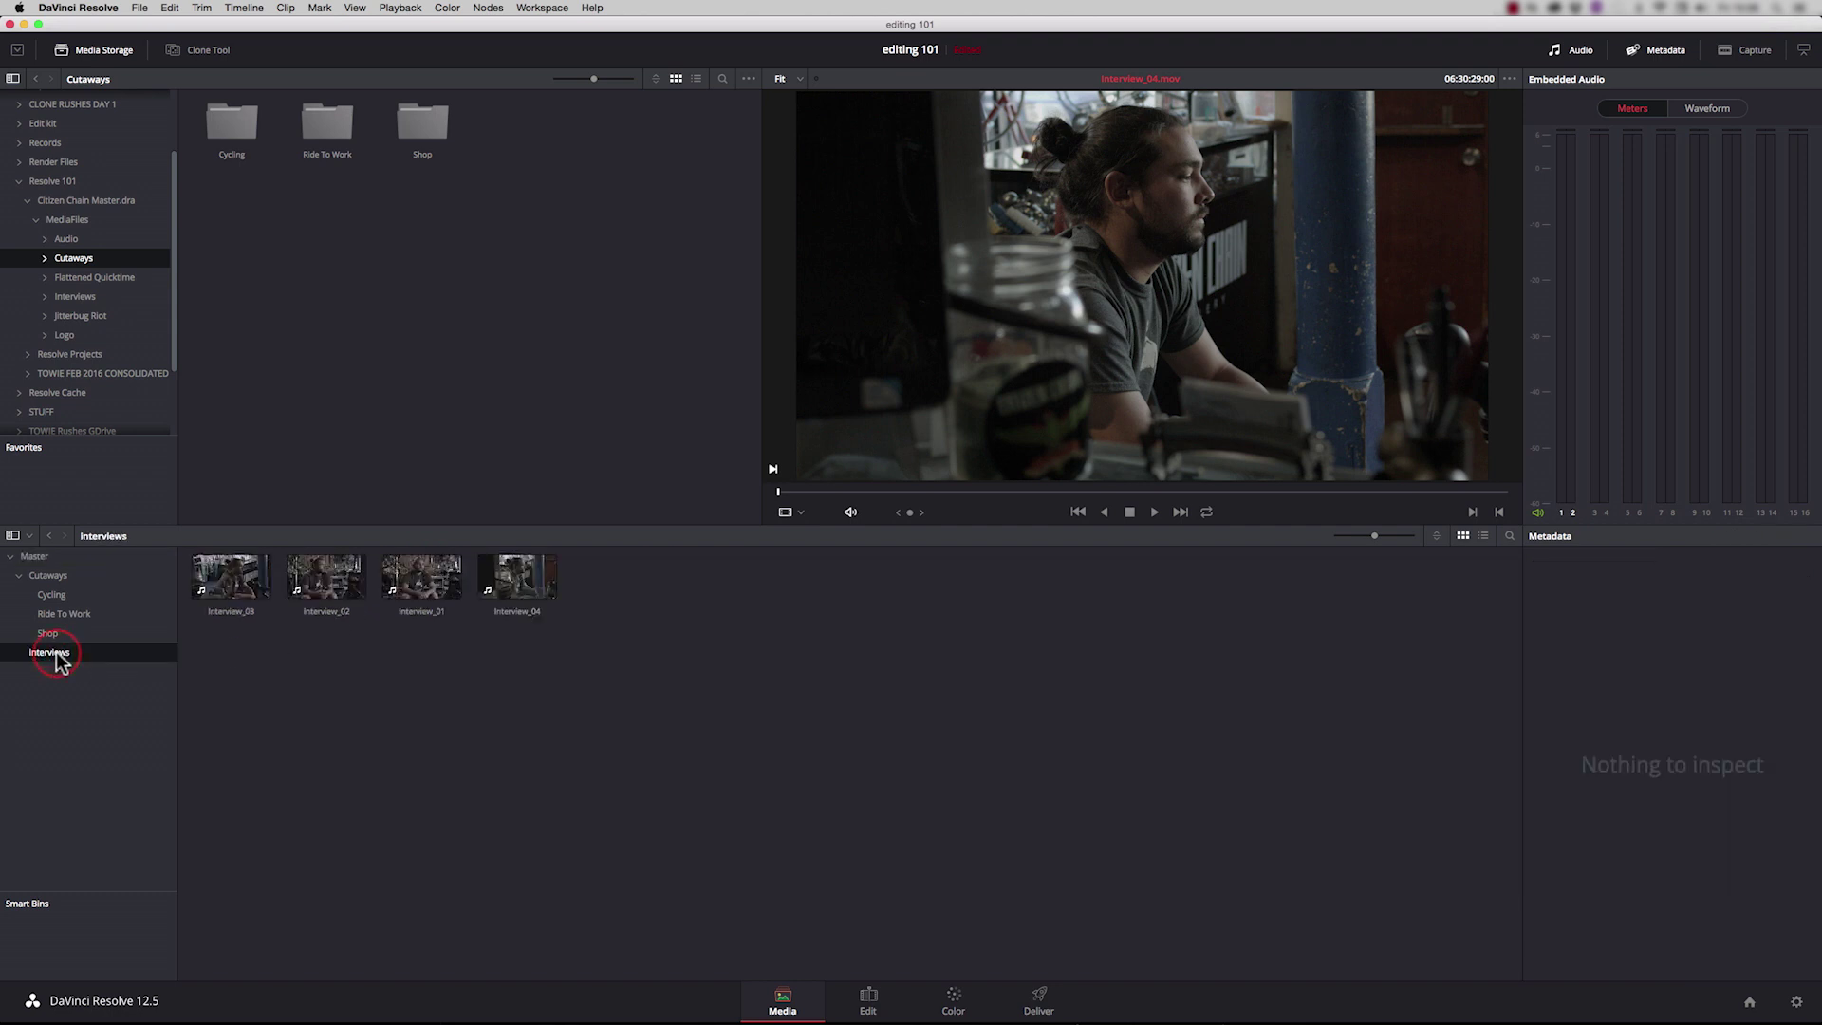
Add a new bin named SCD
right_click(47, 710)
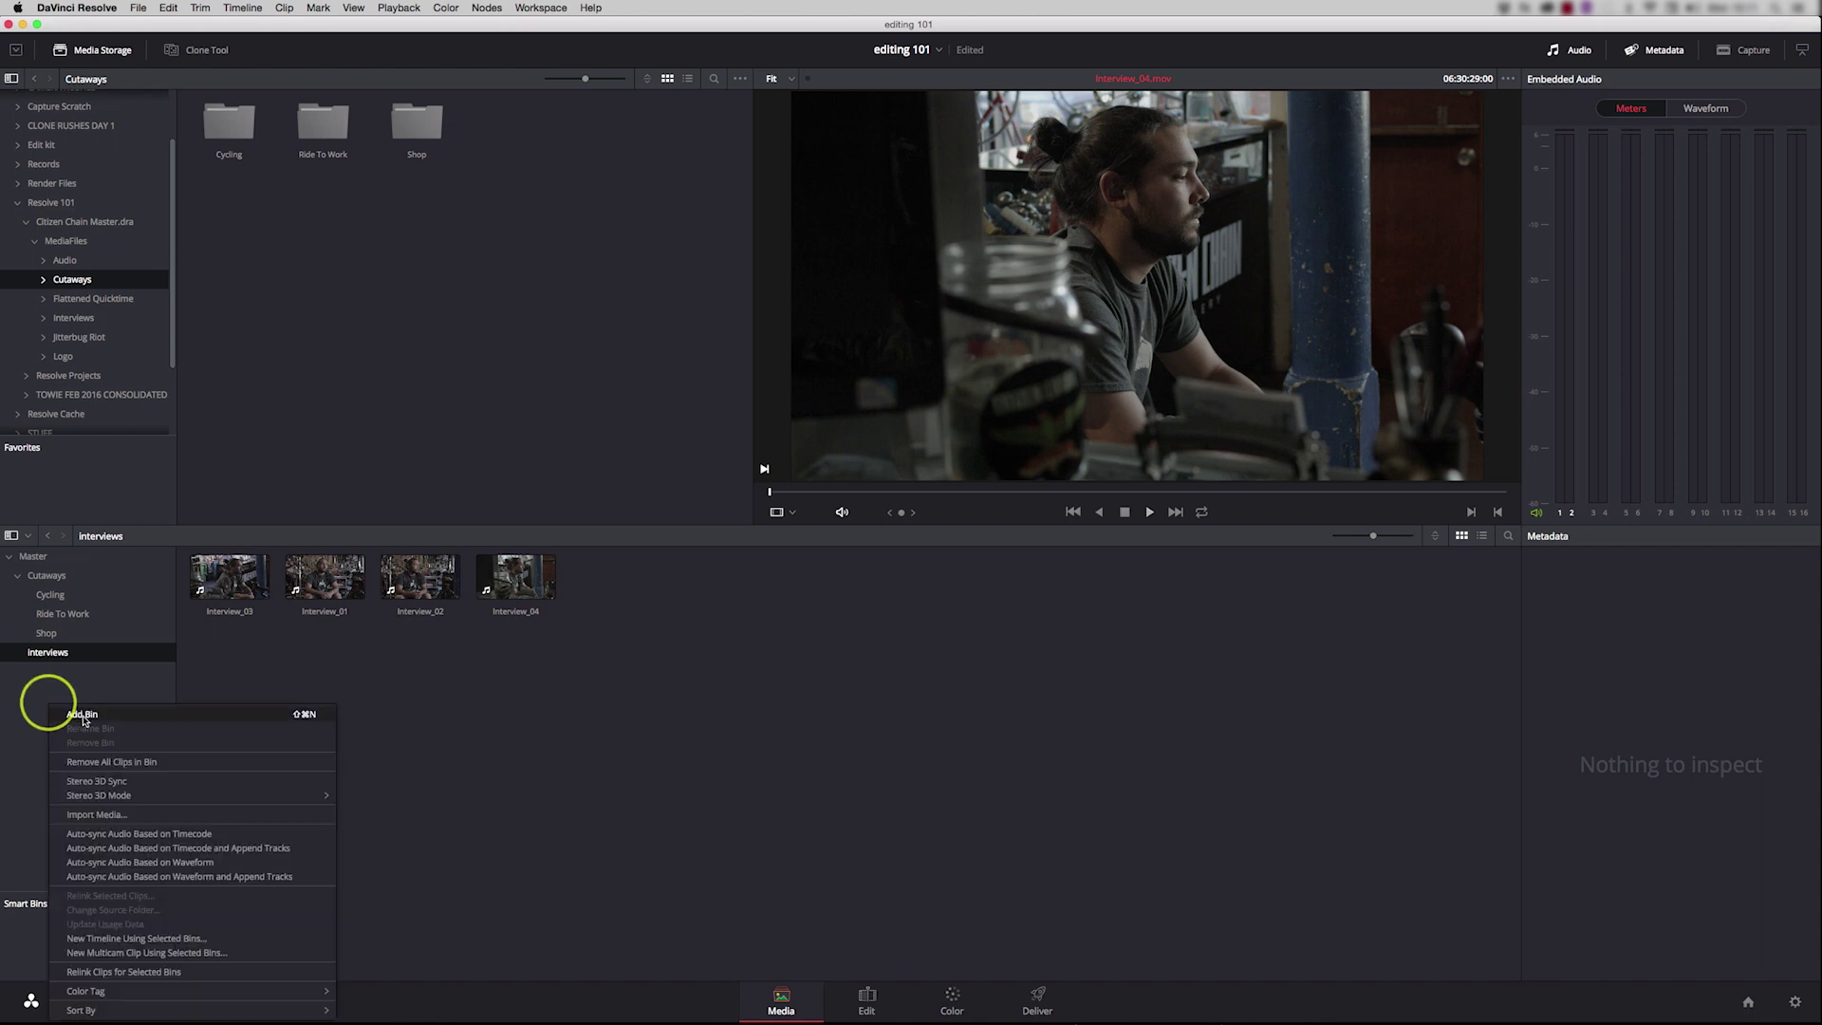
left_click(85, 713)
type("SCD")
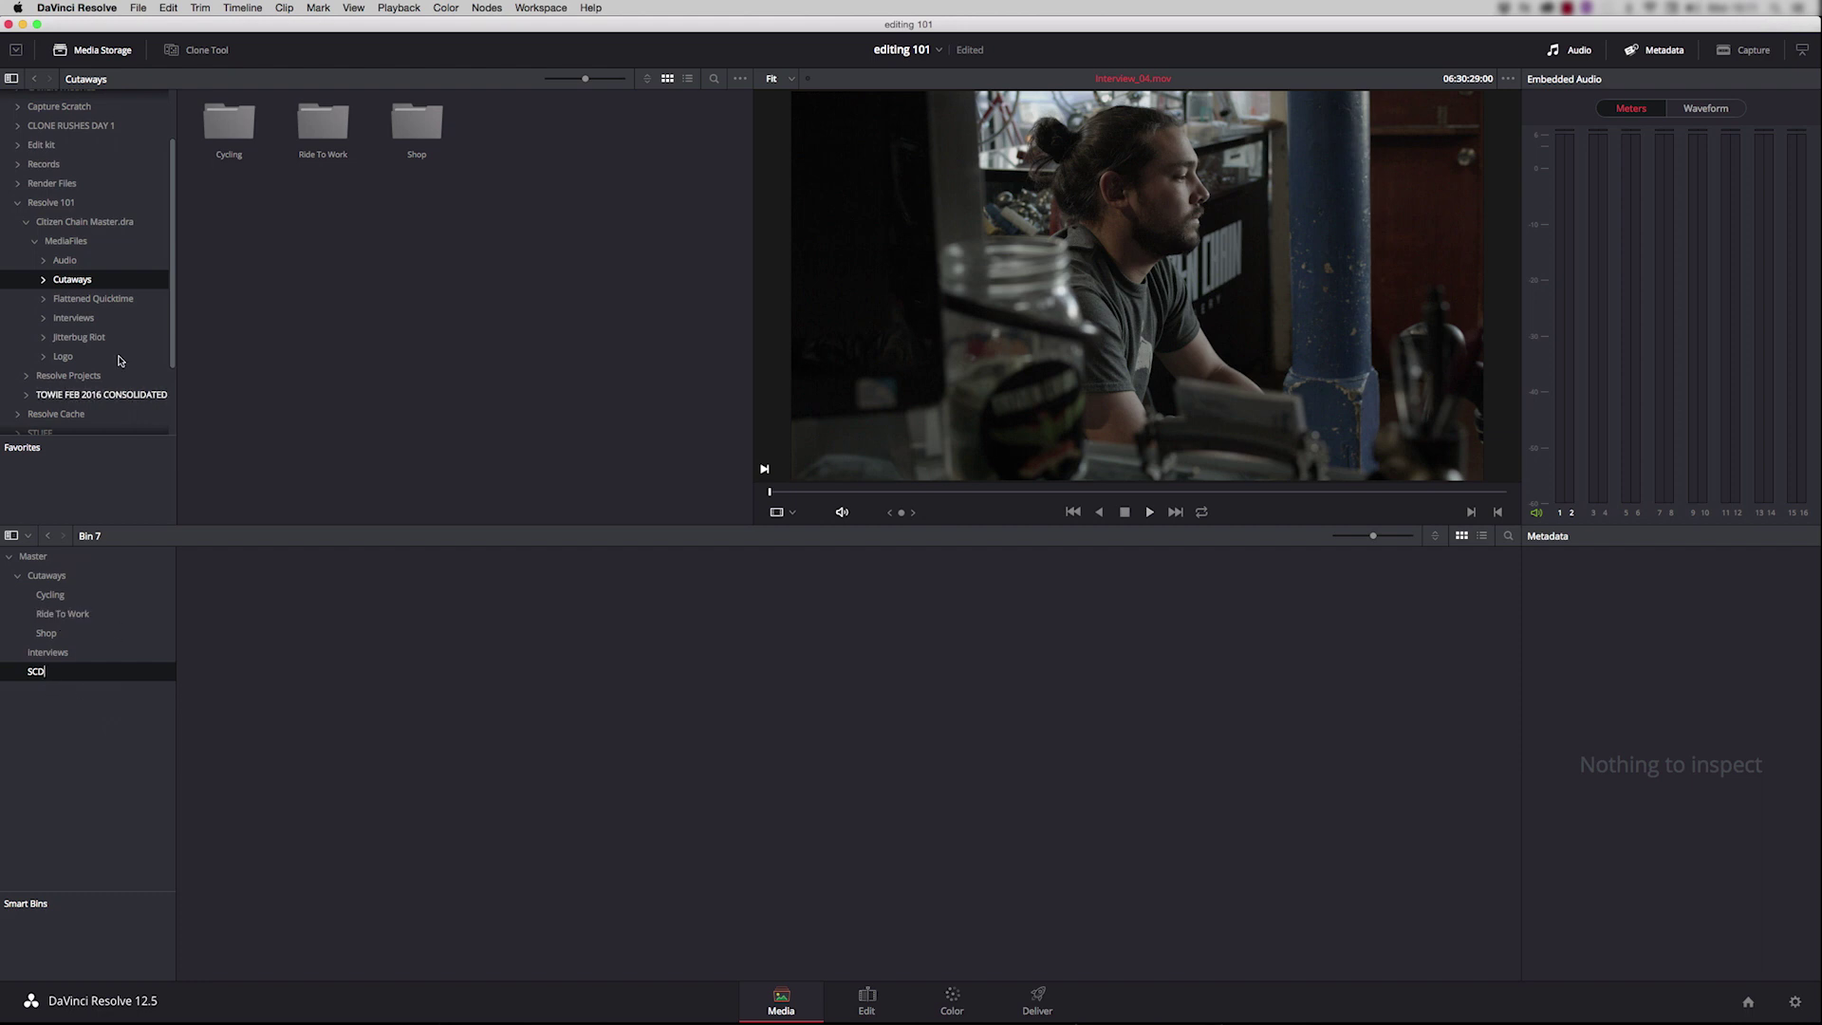
Load Extra Shots Quicktime Selects.mov from the Flattened Quicktime folder and scrub through it
left_click(93, 299)
left_click(323, 120)
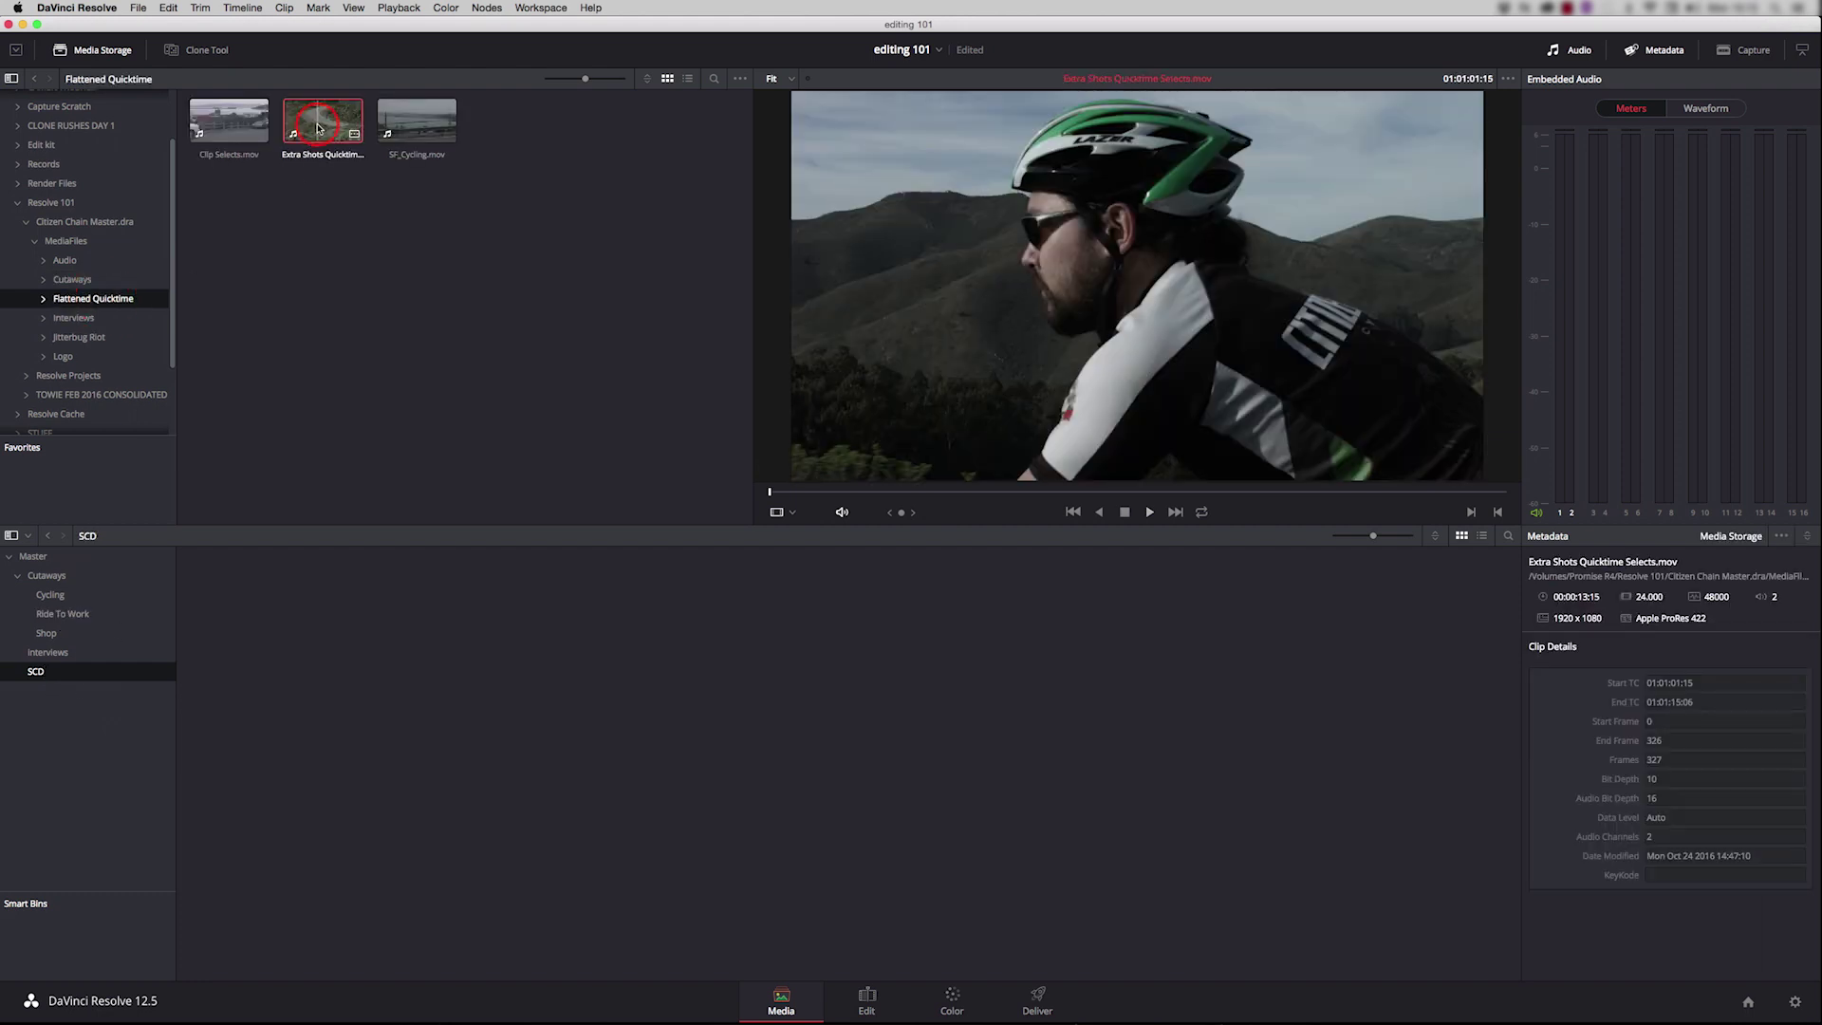
left_click_drag(771, 493, 1013, 493)
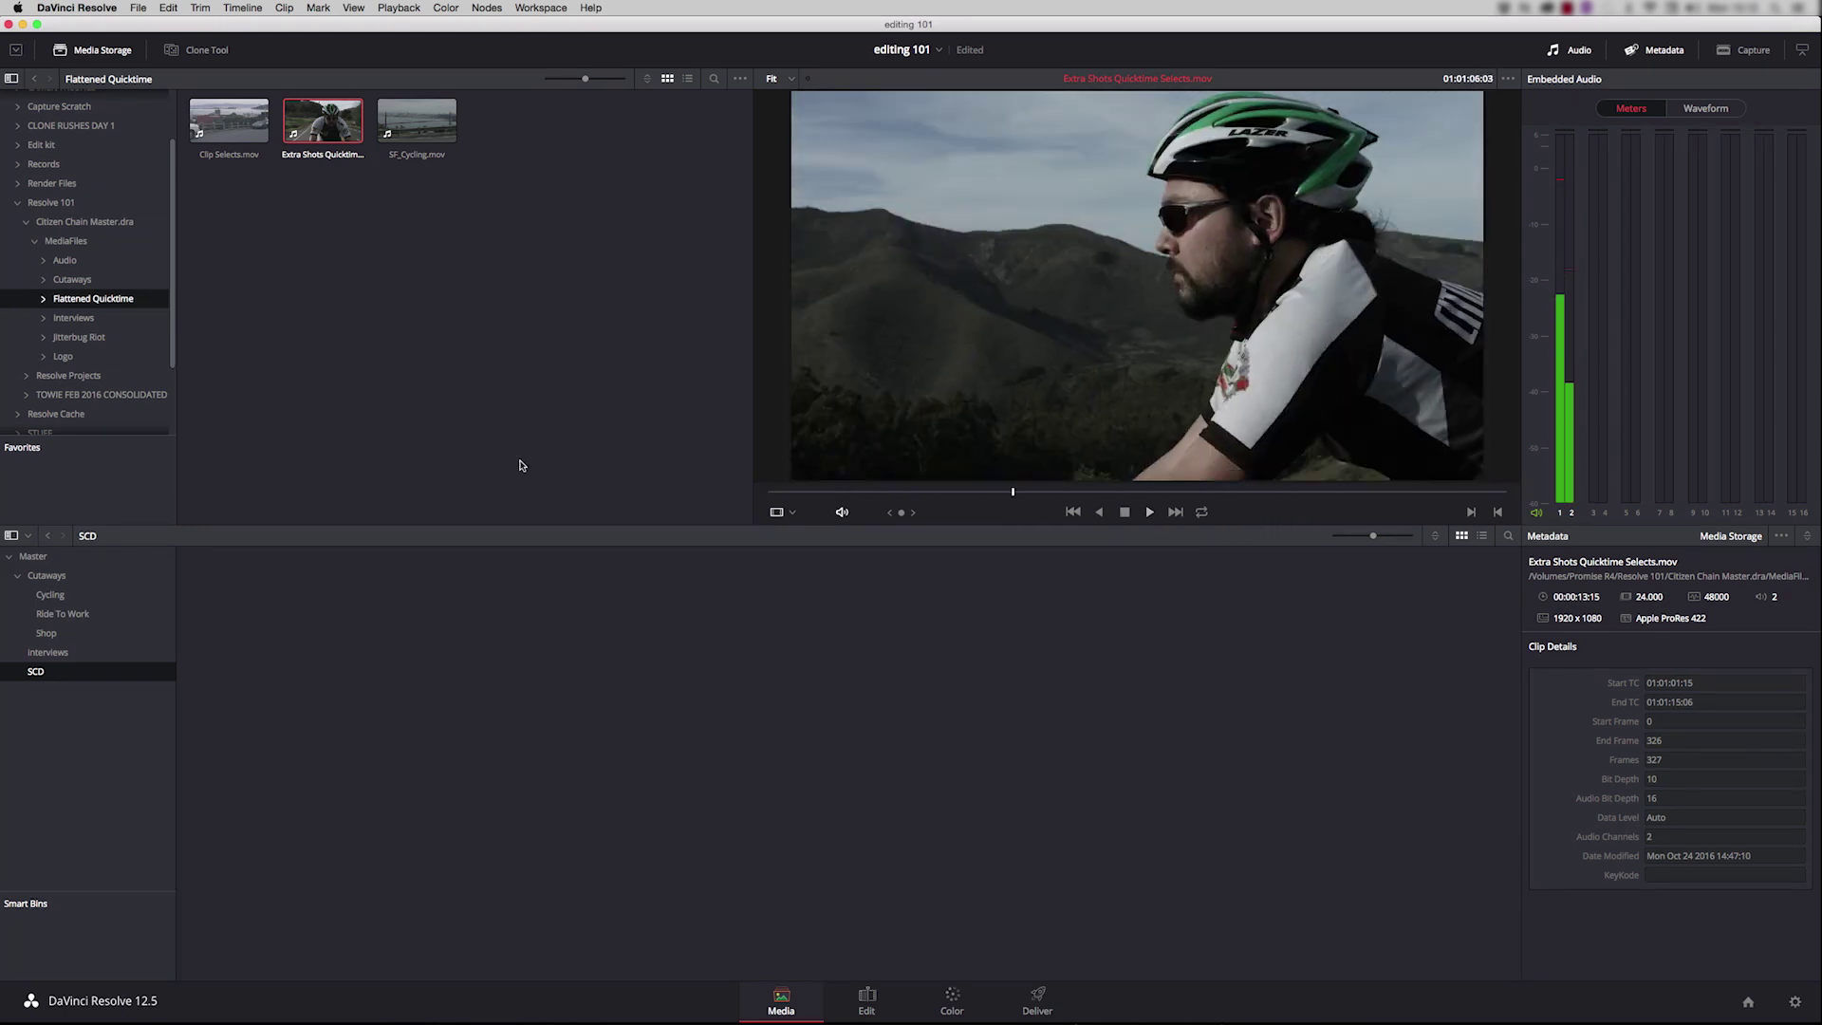
Run Scene Cut Detection with Auto Scene Detect on Extra Shots Quicktime Selects.mov
right_click(316, 121)
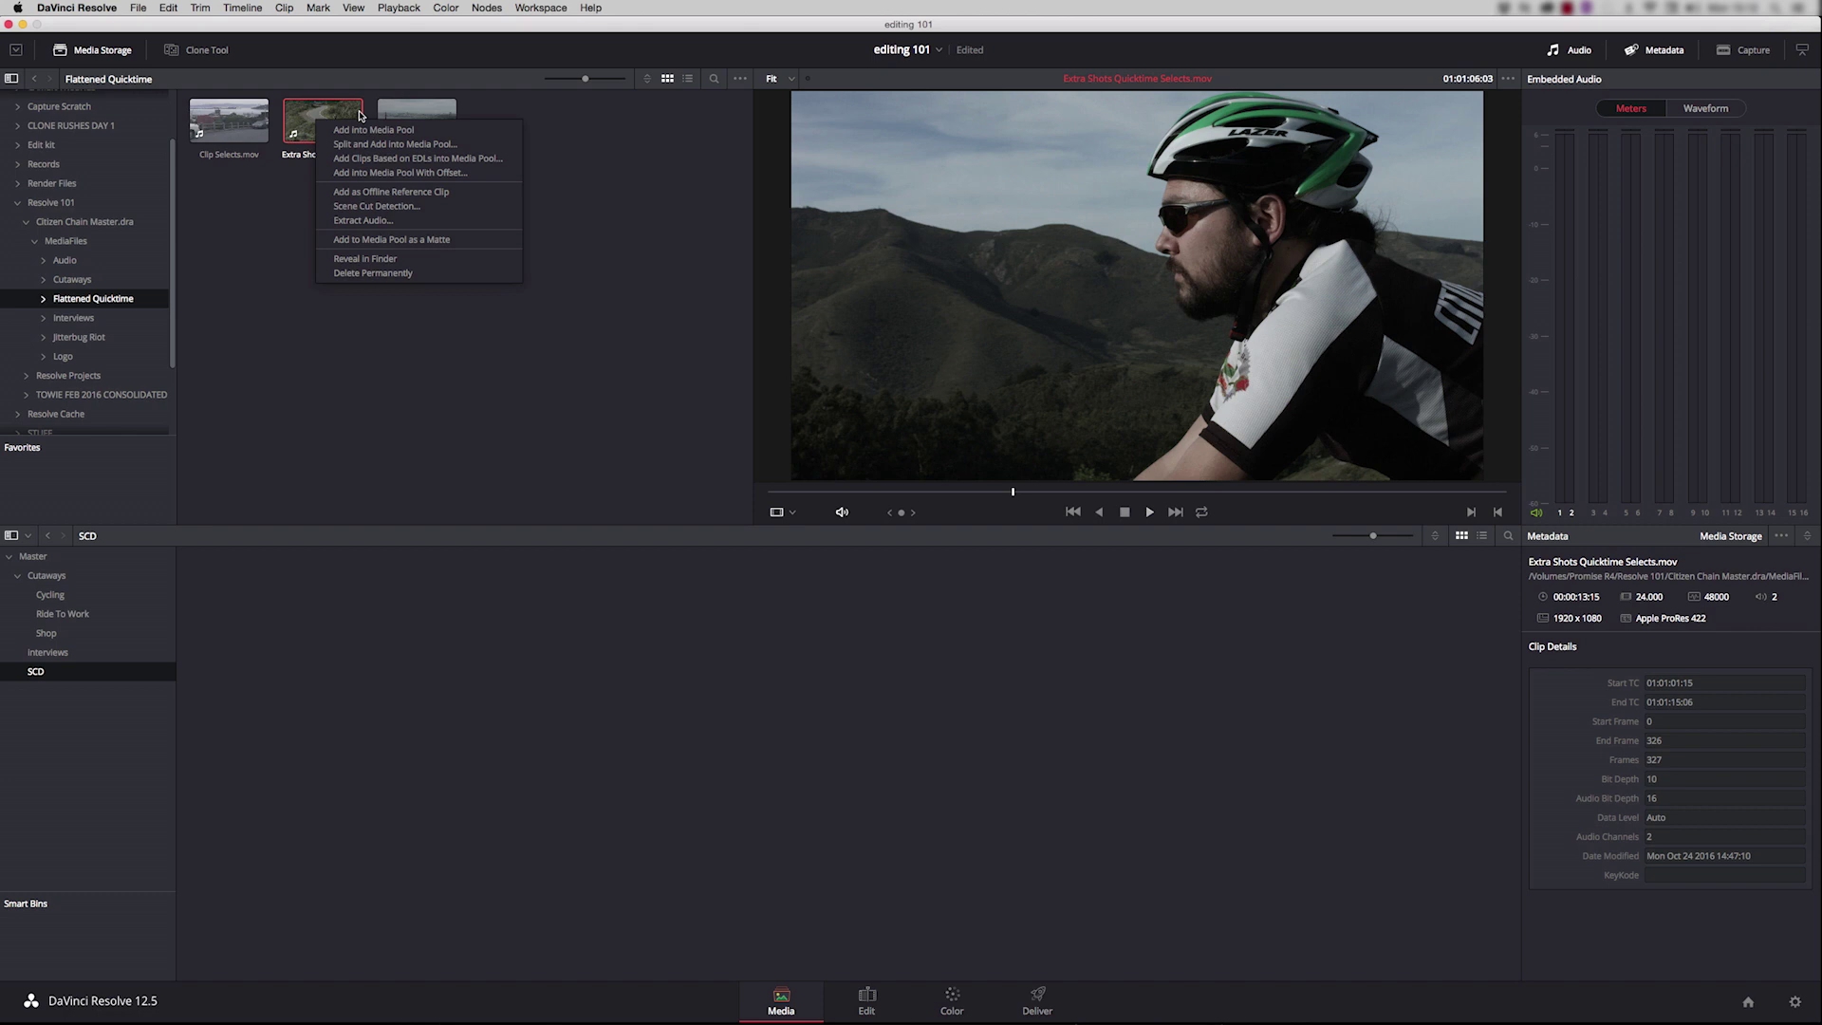
left_click(402, 207)
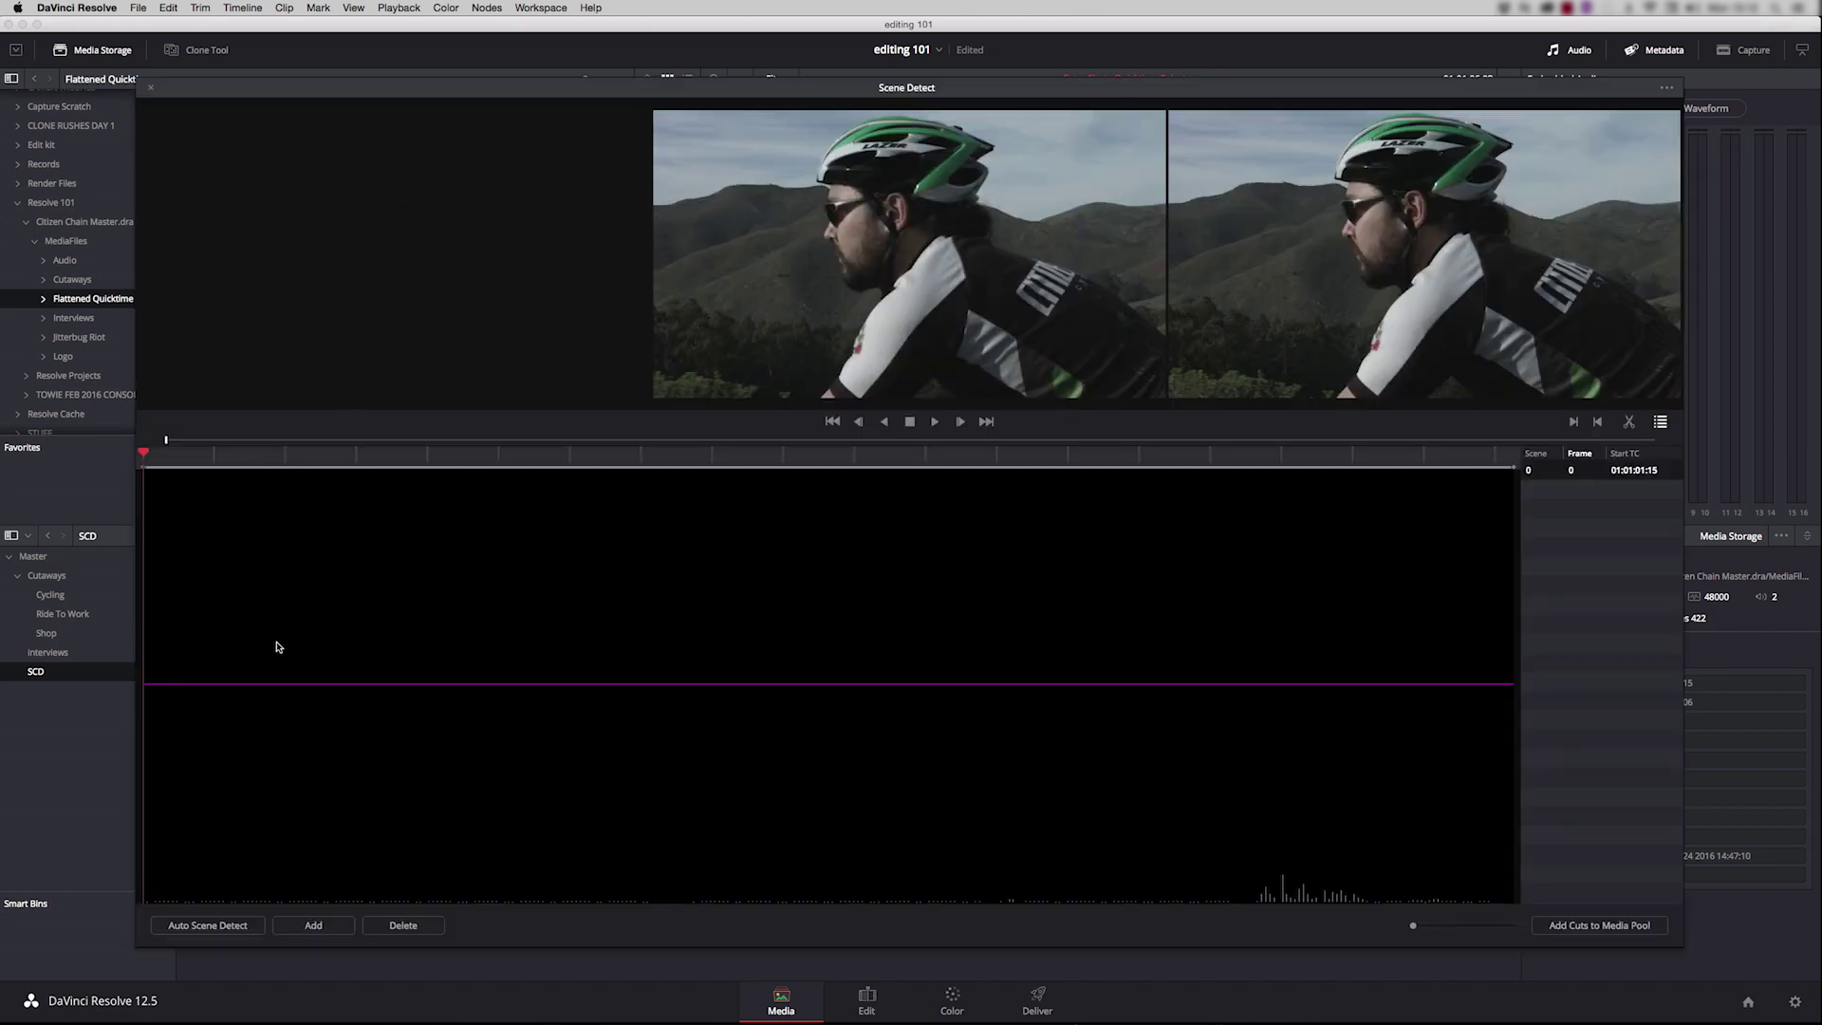
left_click(225, 927)
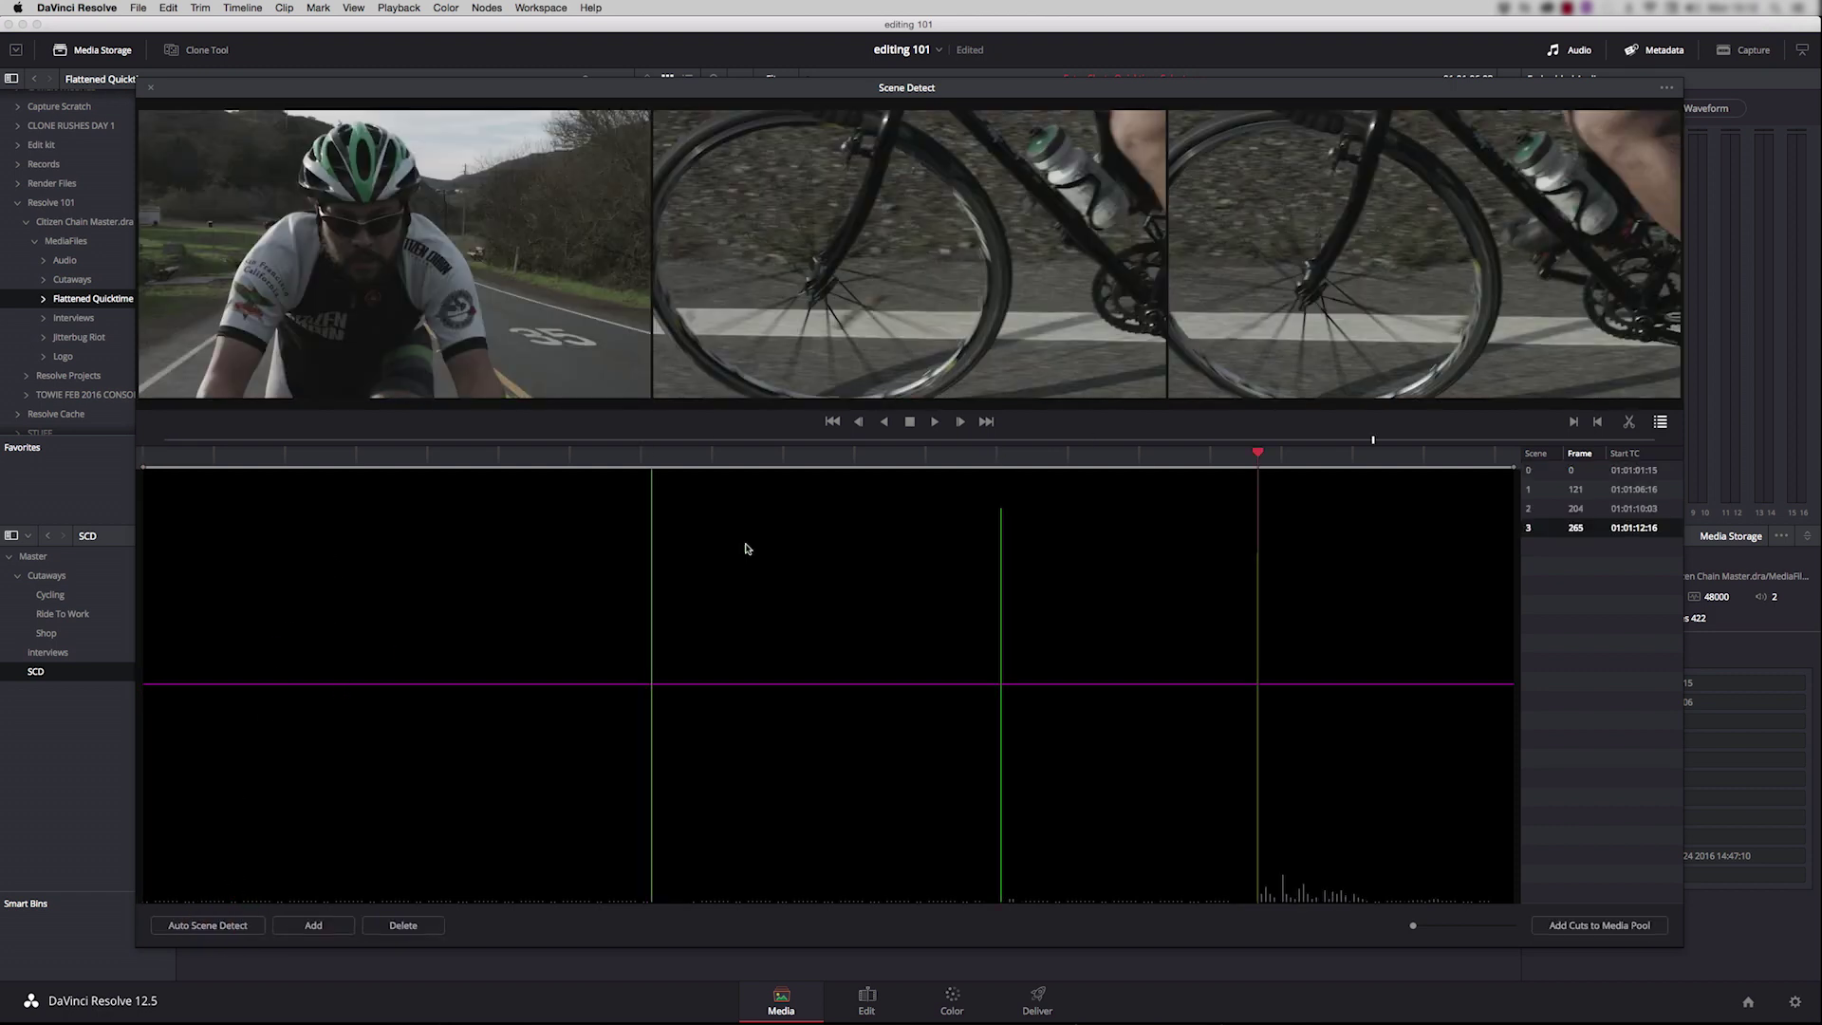
Review the detected scene cuts and add the four resulting clips to the SCD bin
left_click(1576, 488)
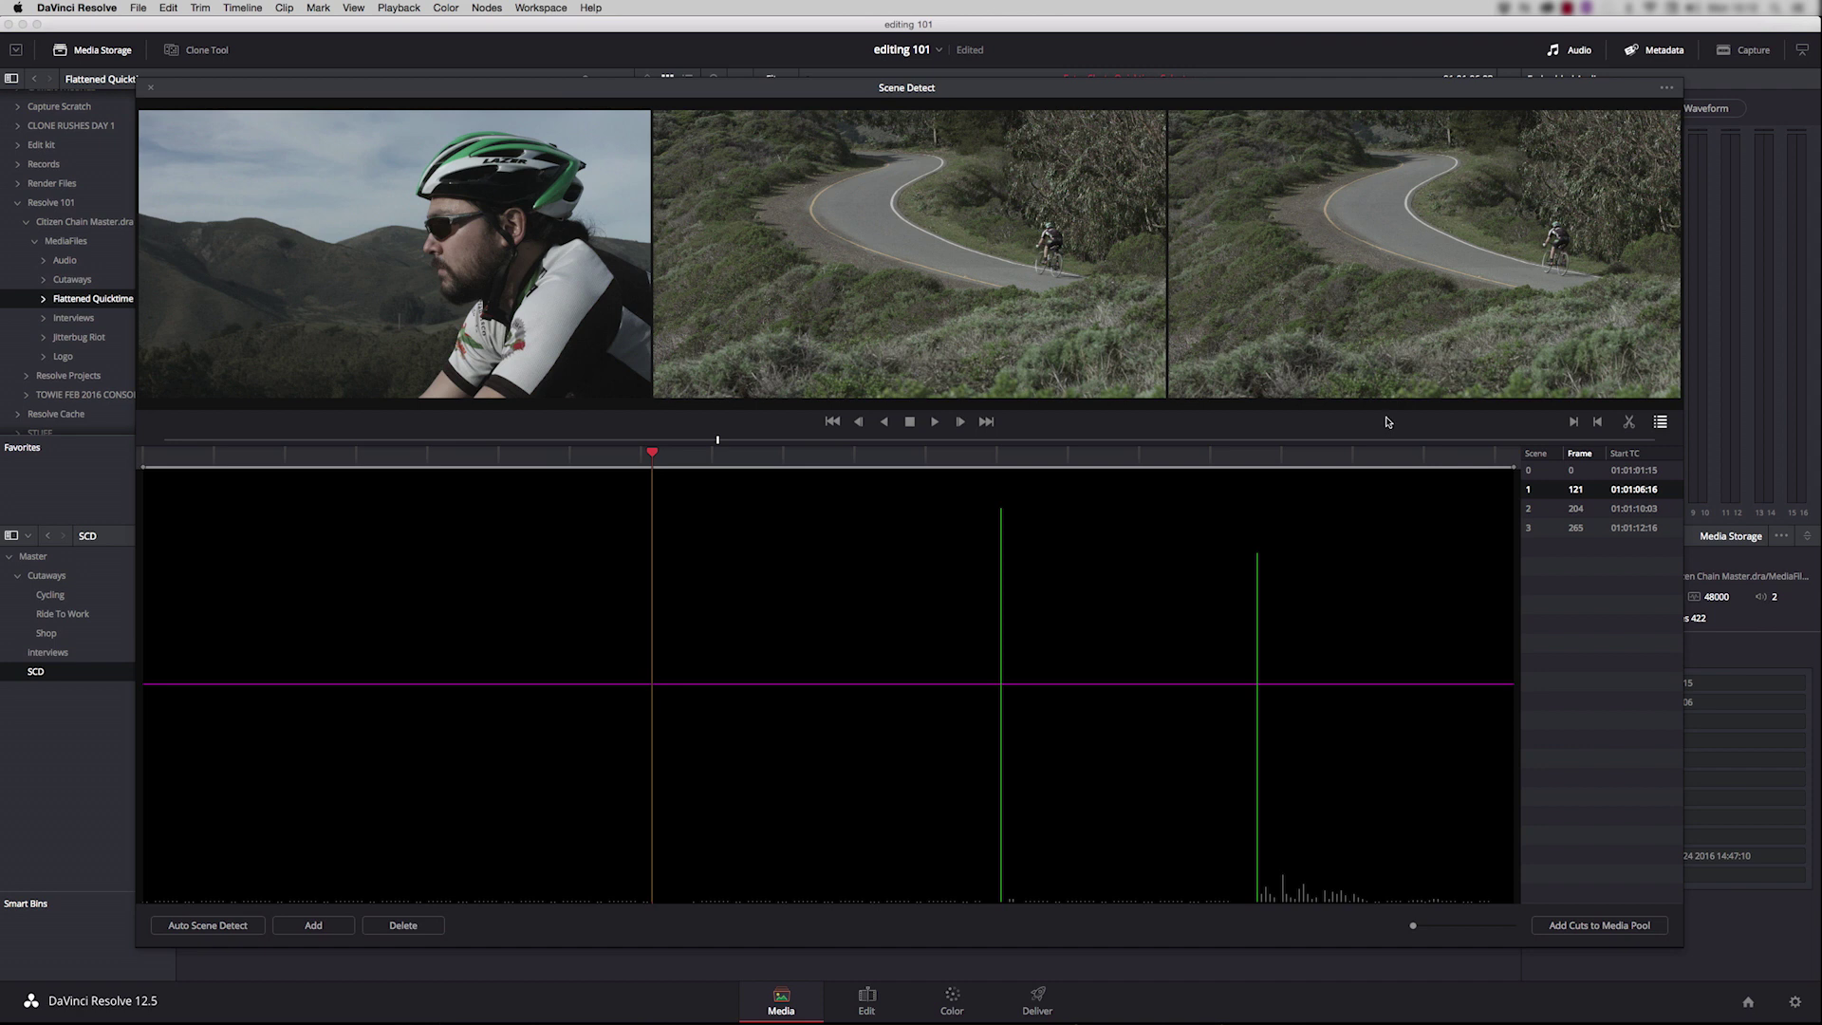
key("Down")
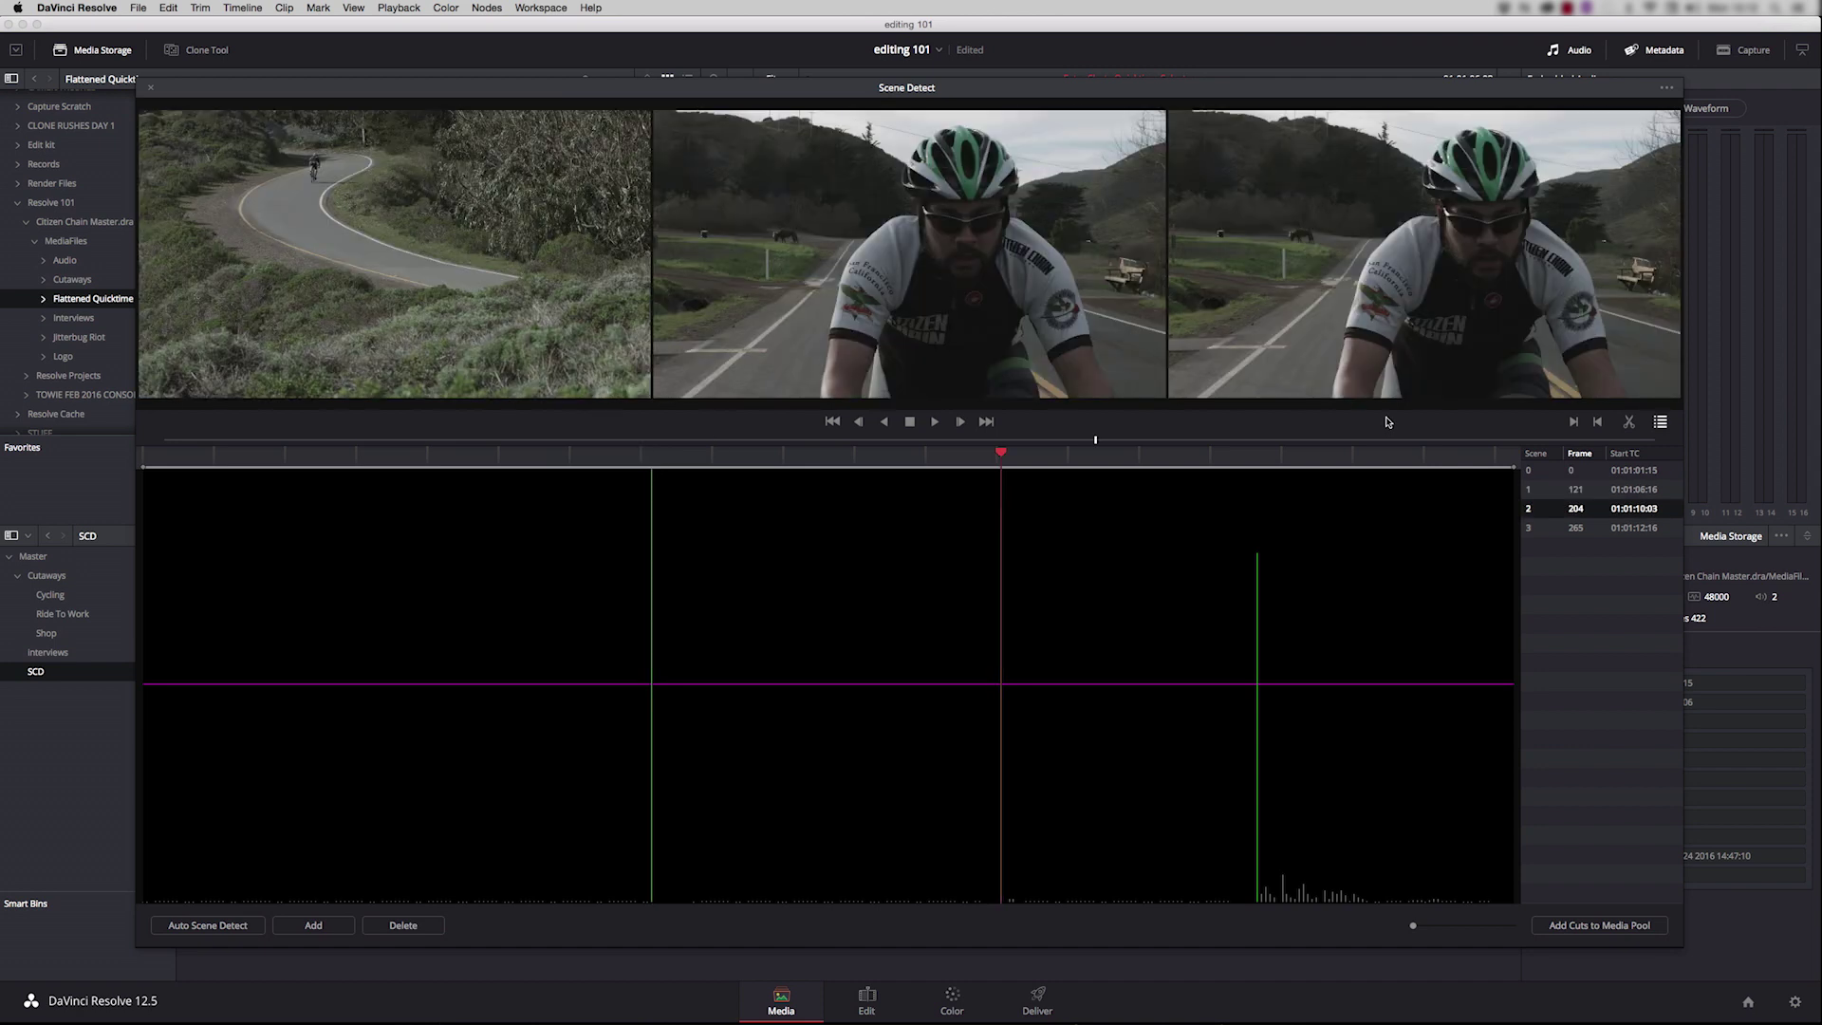
key("Down")
key("Up")
key("Up")
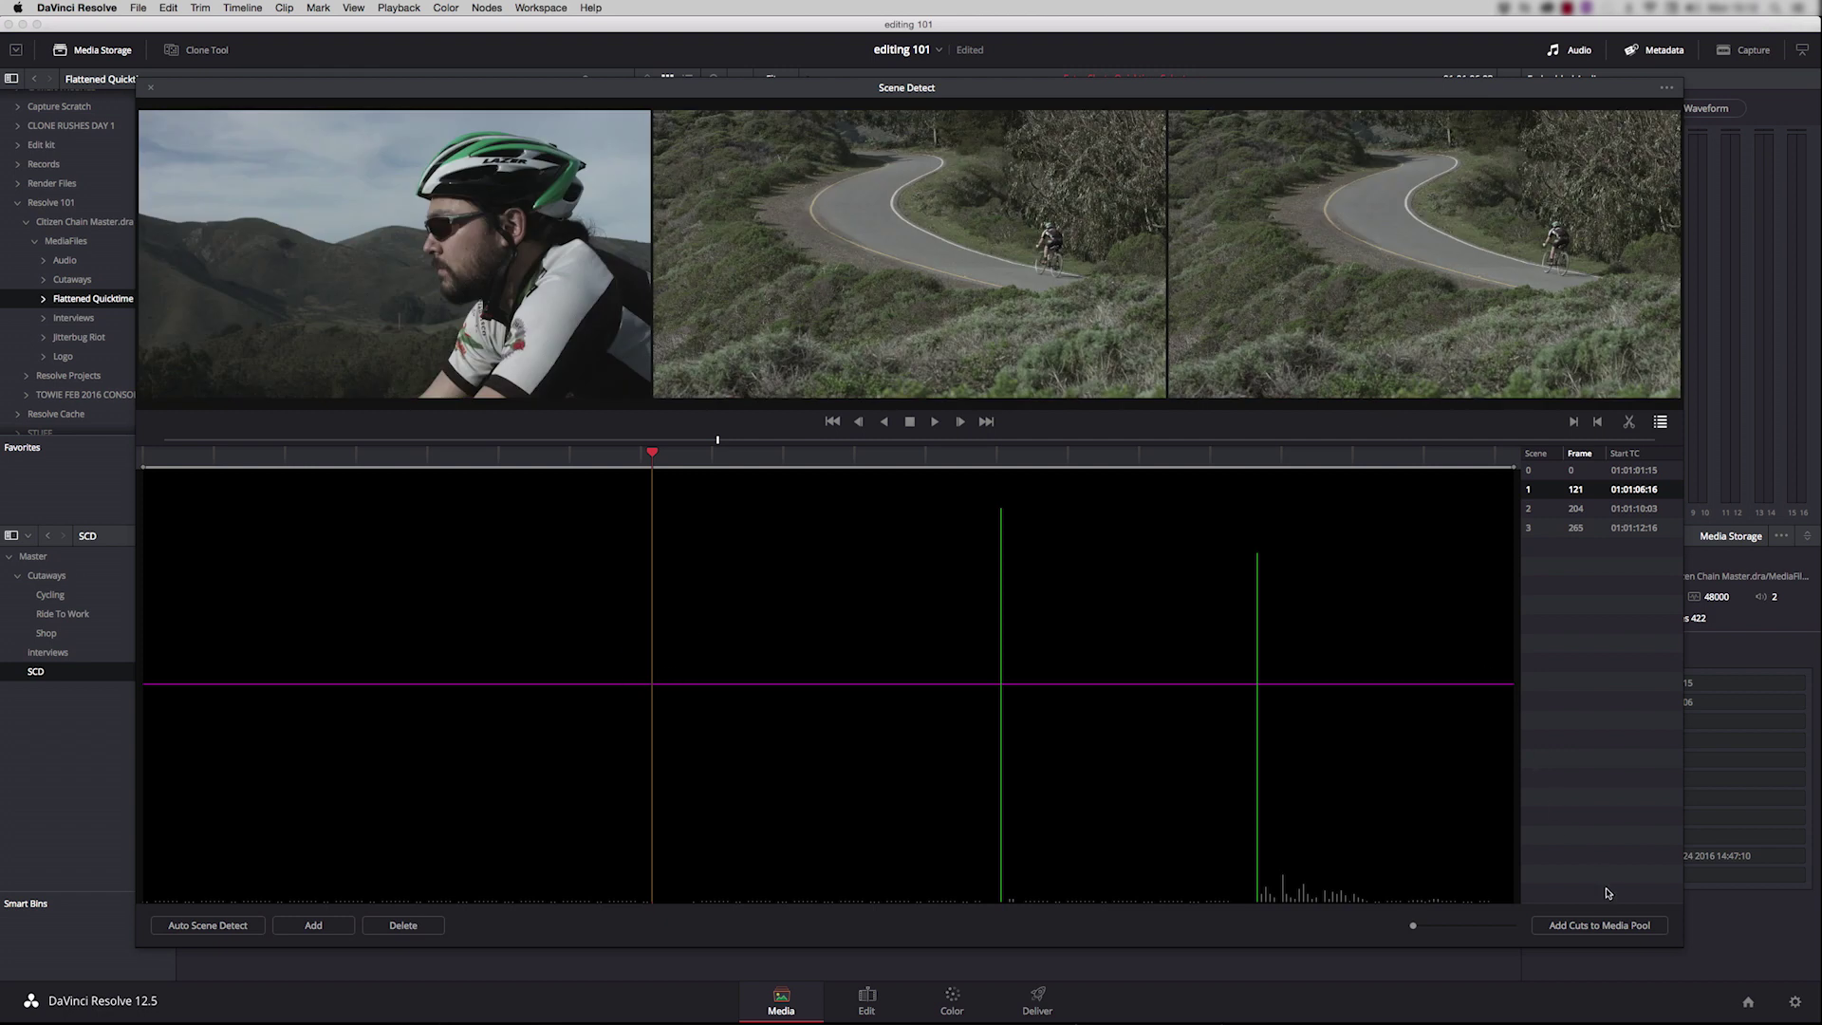
left_click(1592, 926)
left_click(152, 85)
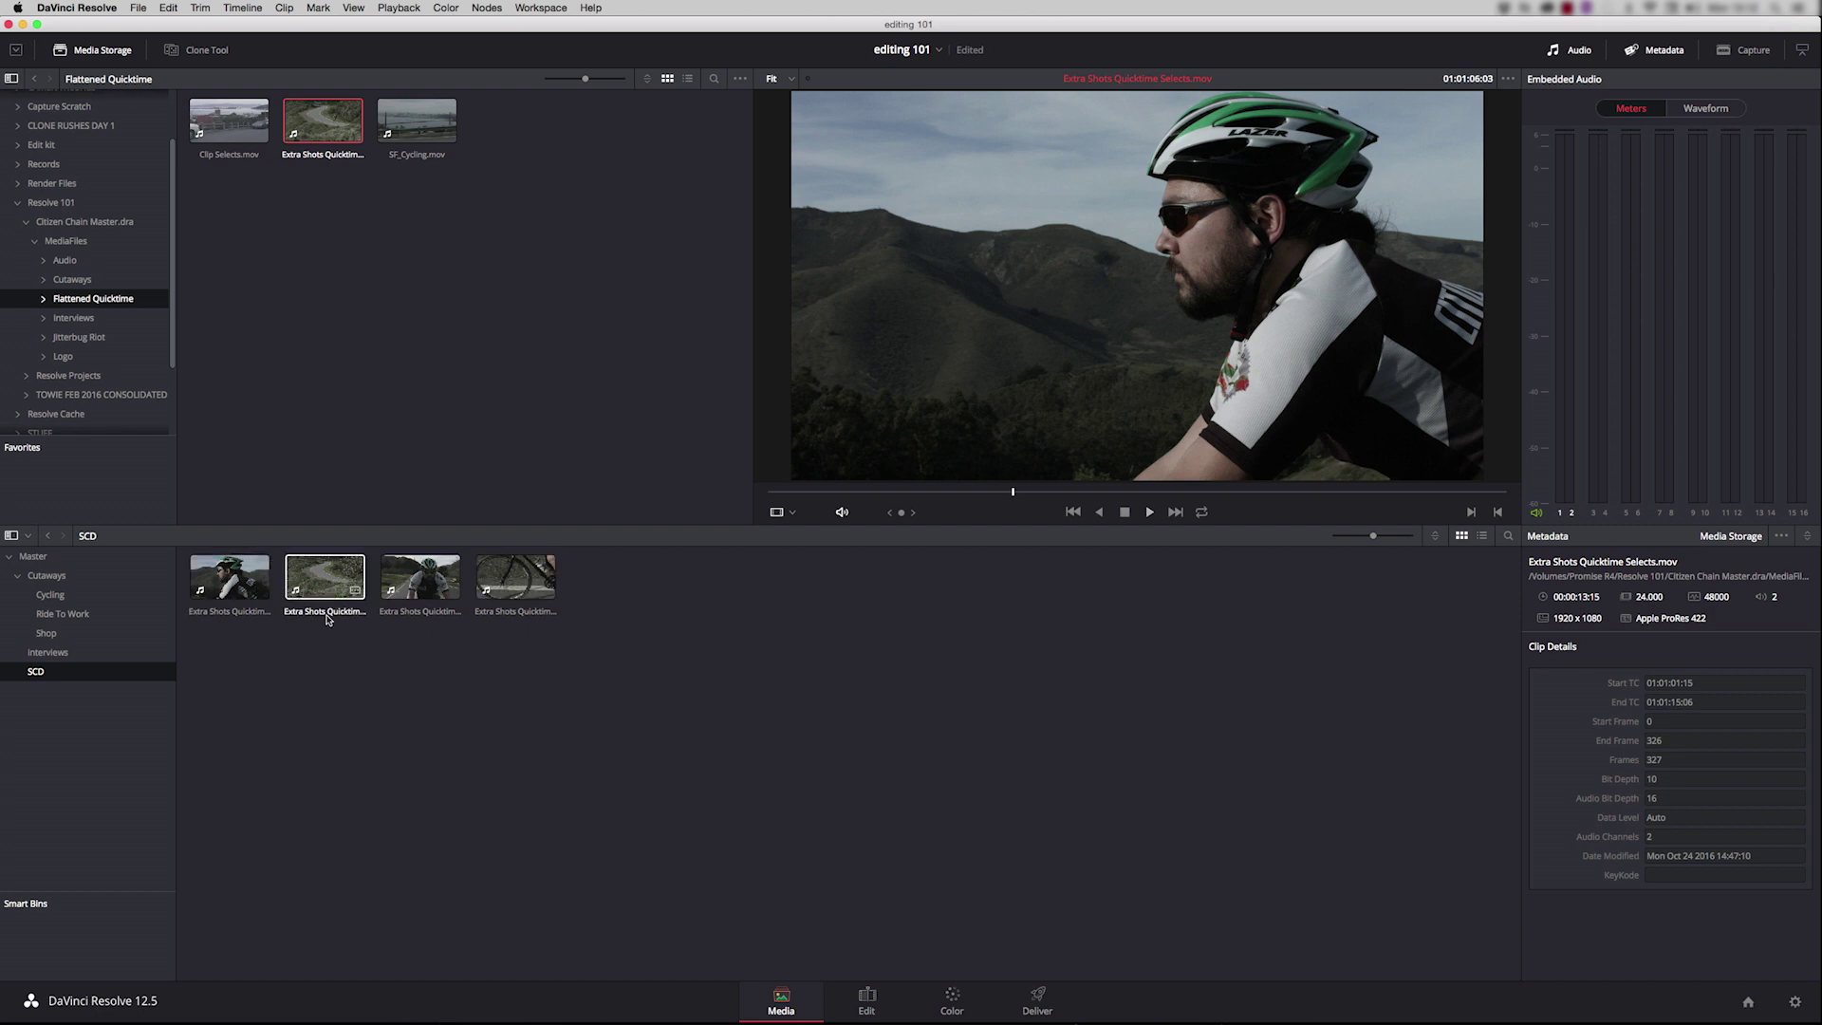
Show the SCD clips as a list sorted by Codec, File Name, then Start TC, then open Cycling
left_click(1481, 537)
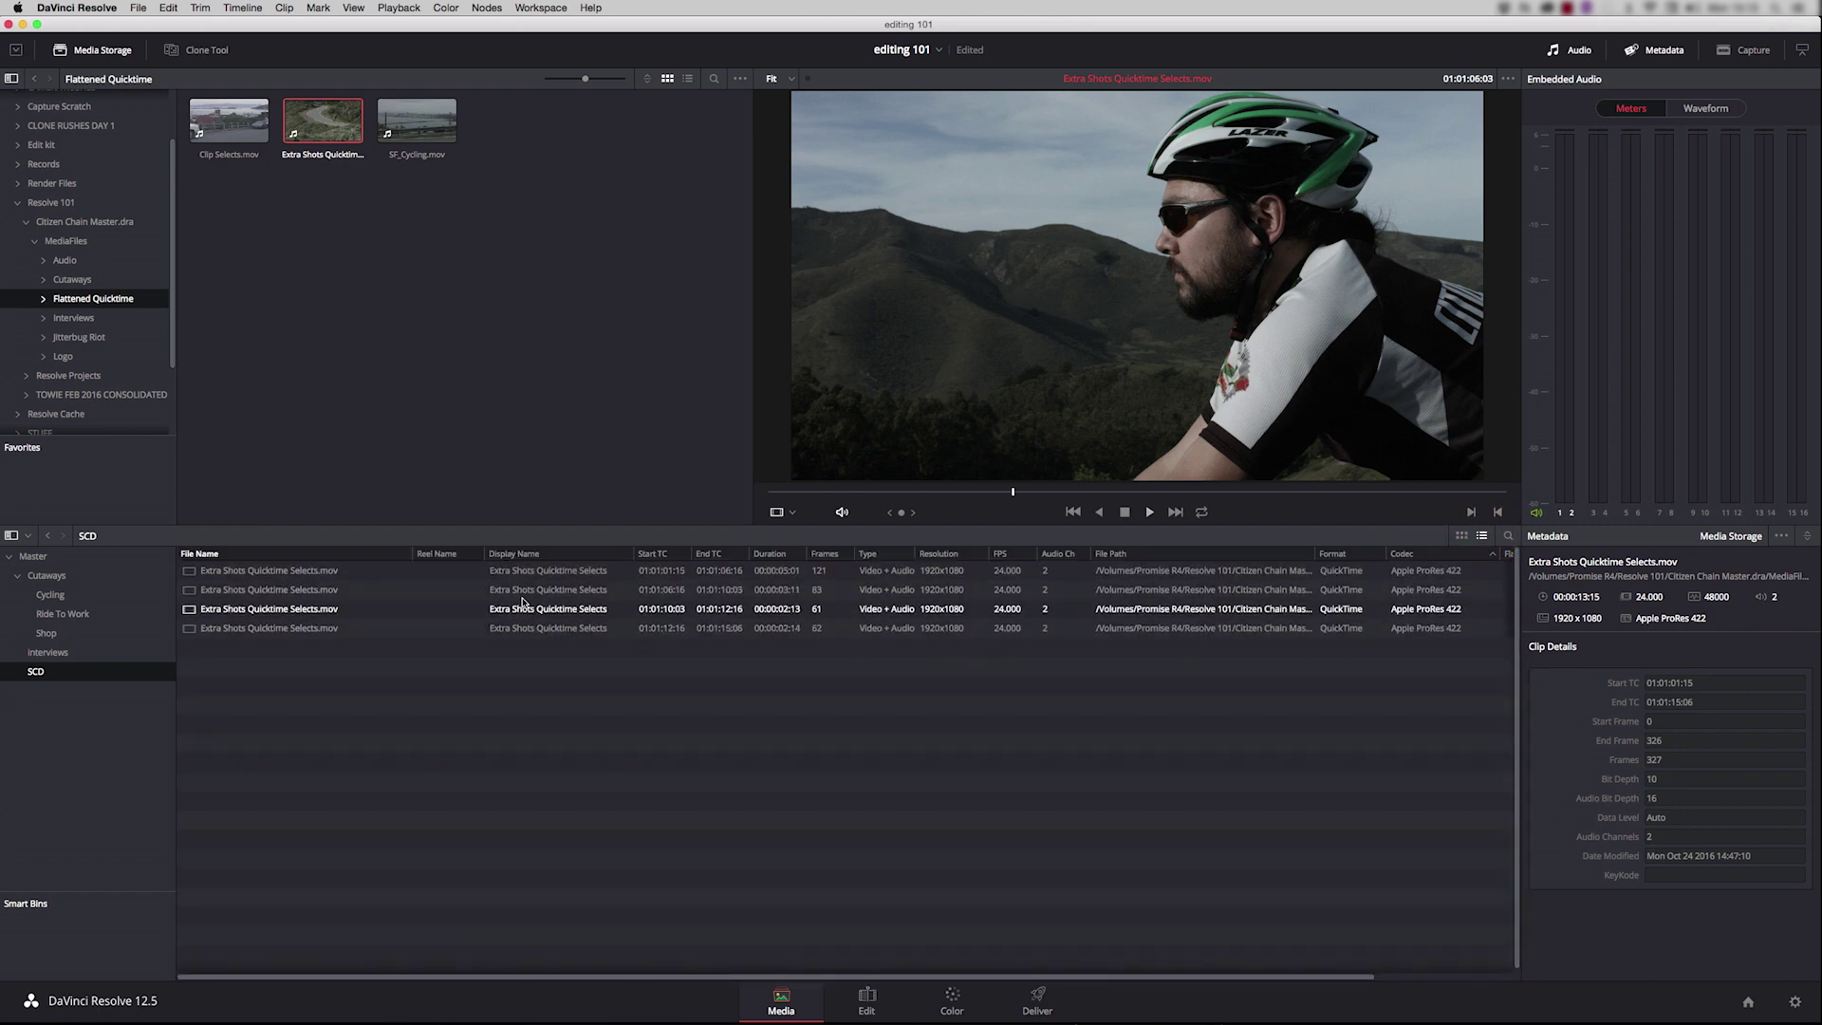
left_click(1449, 558)
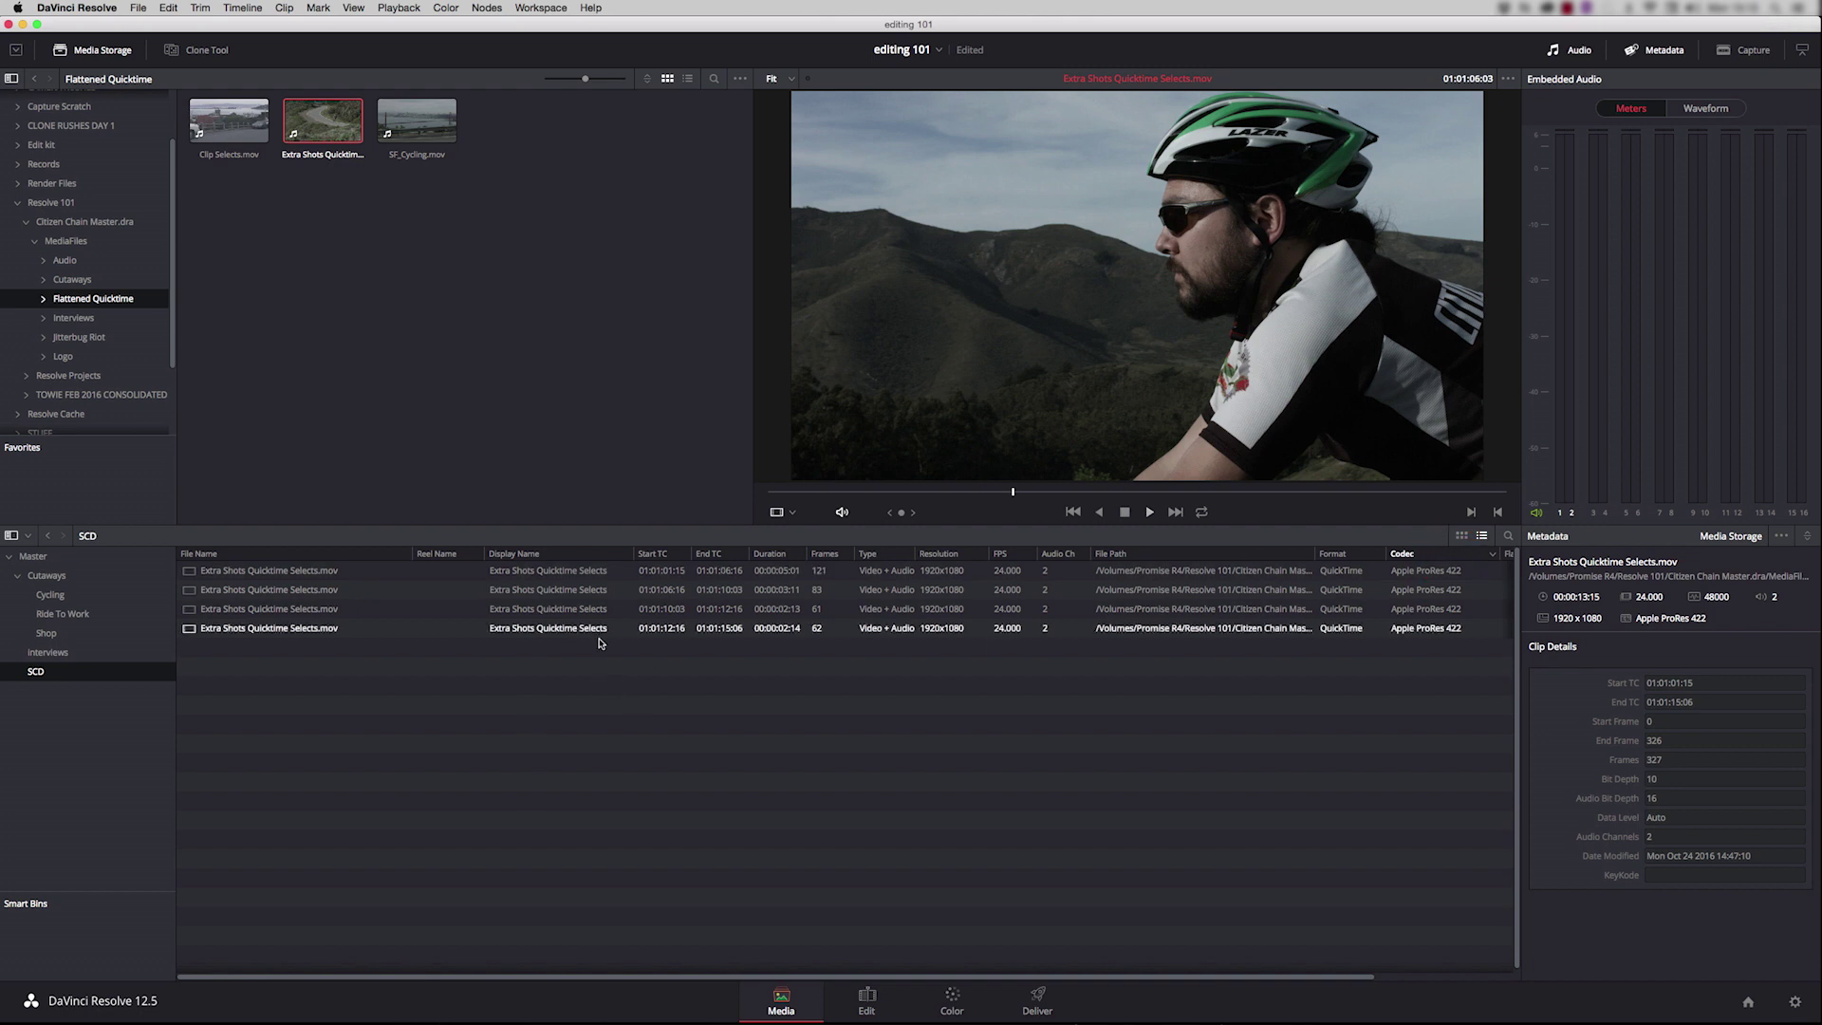
left_click(347, 555)
left_click(665, 554)
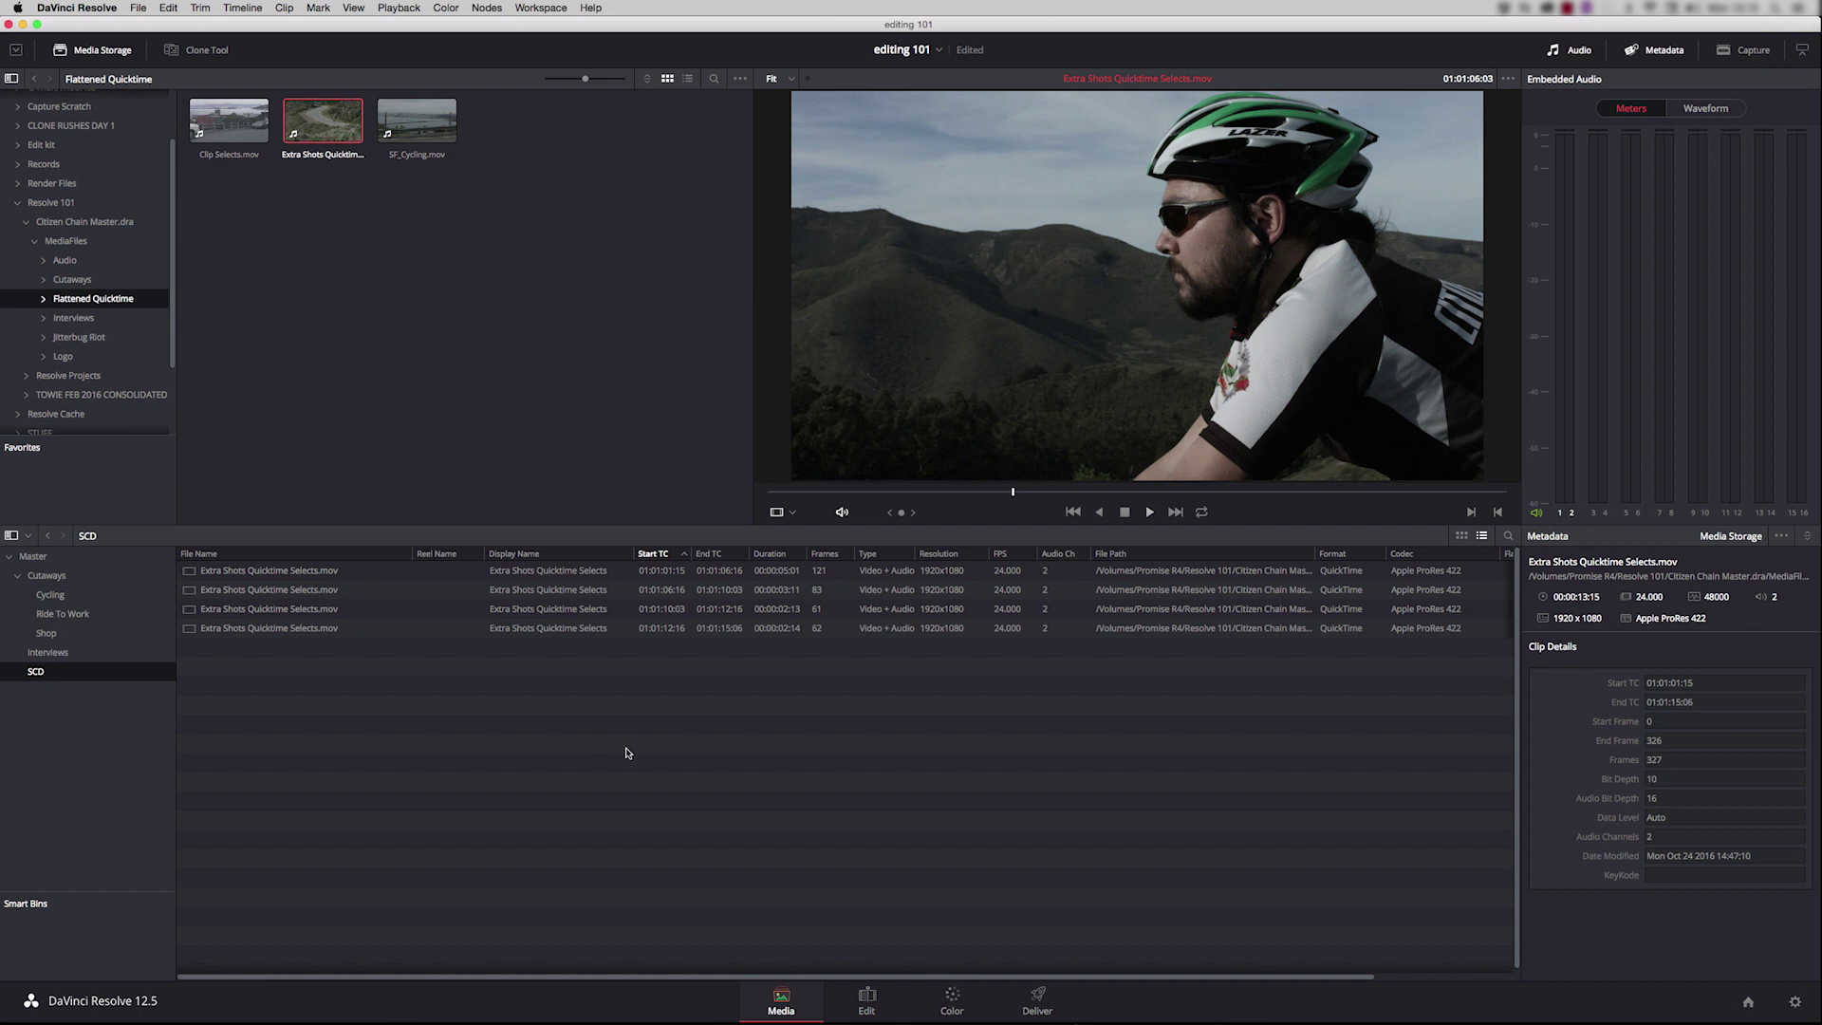
left_click(52, 595)
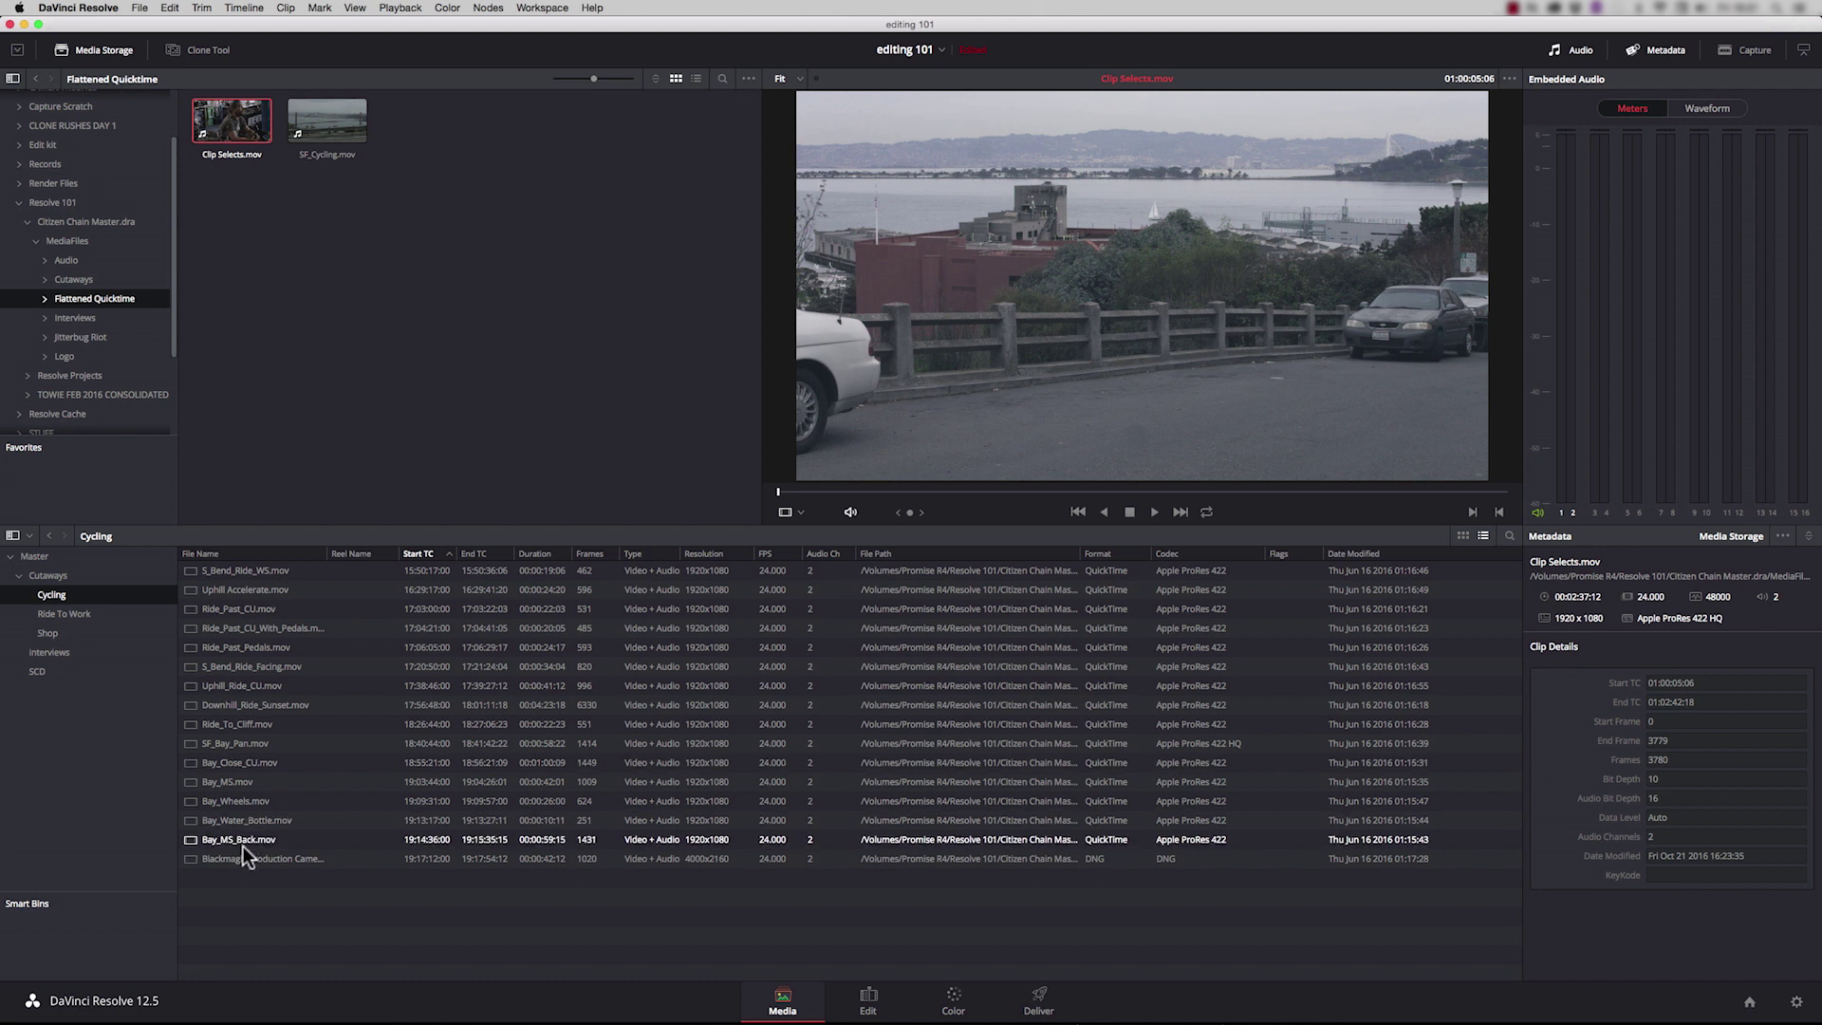
Change the Blackmagic DNG clip's Display Name to Sunset in Clip Attributes
left_click_drag(327, 553, 414, 554)
left_click(252, 860)
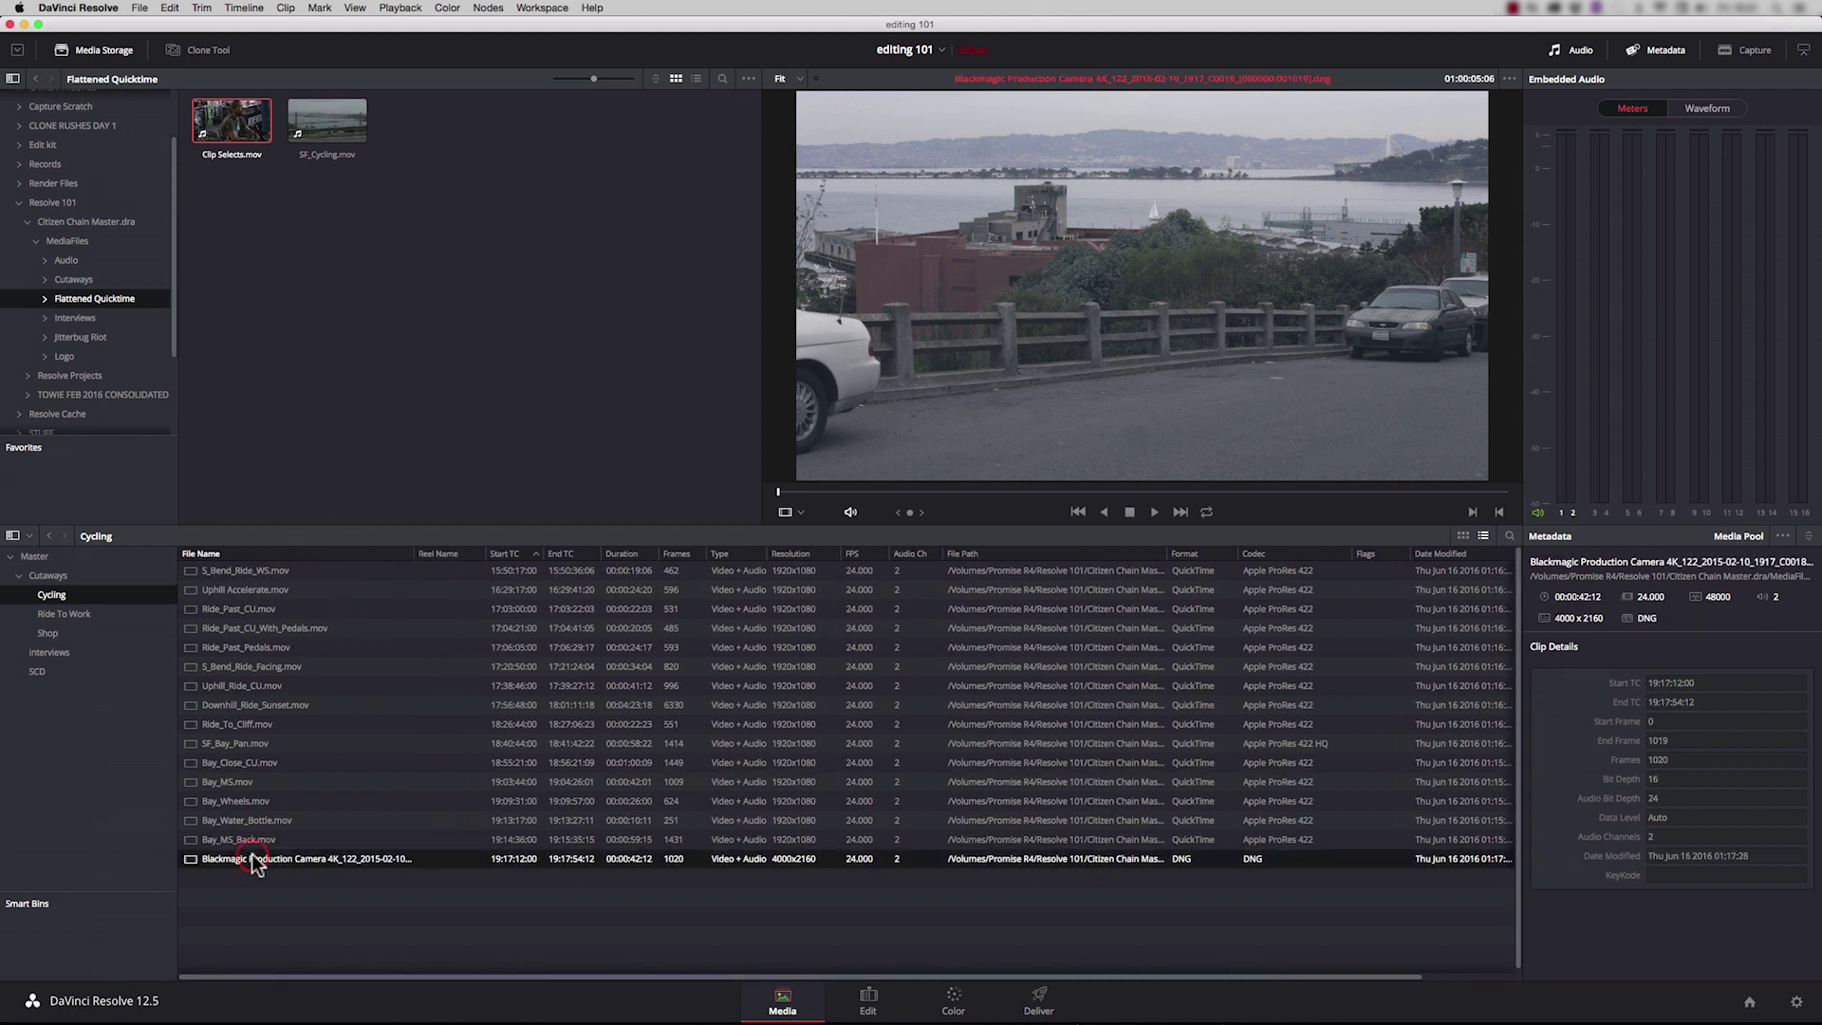
right_click(256, 865)
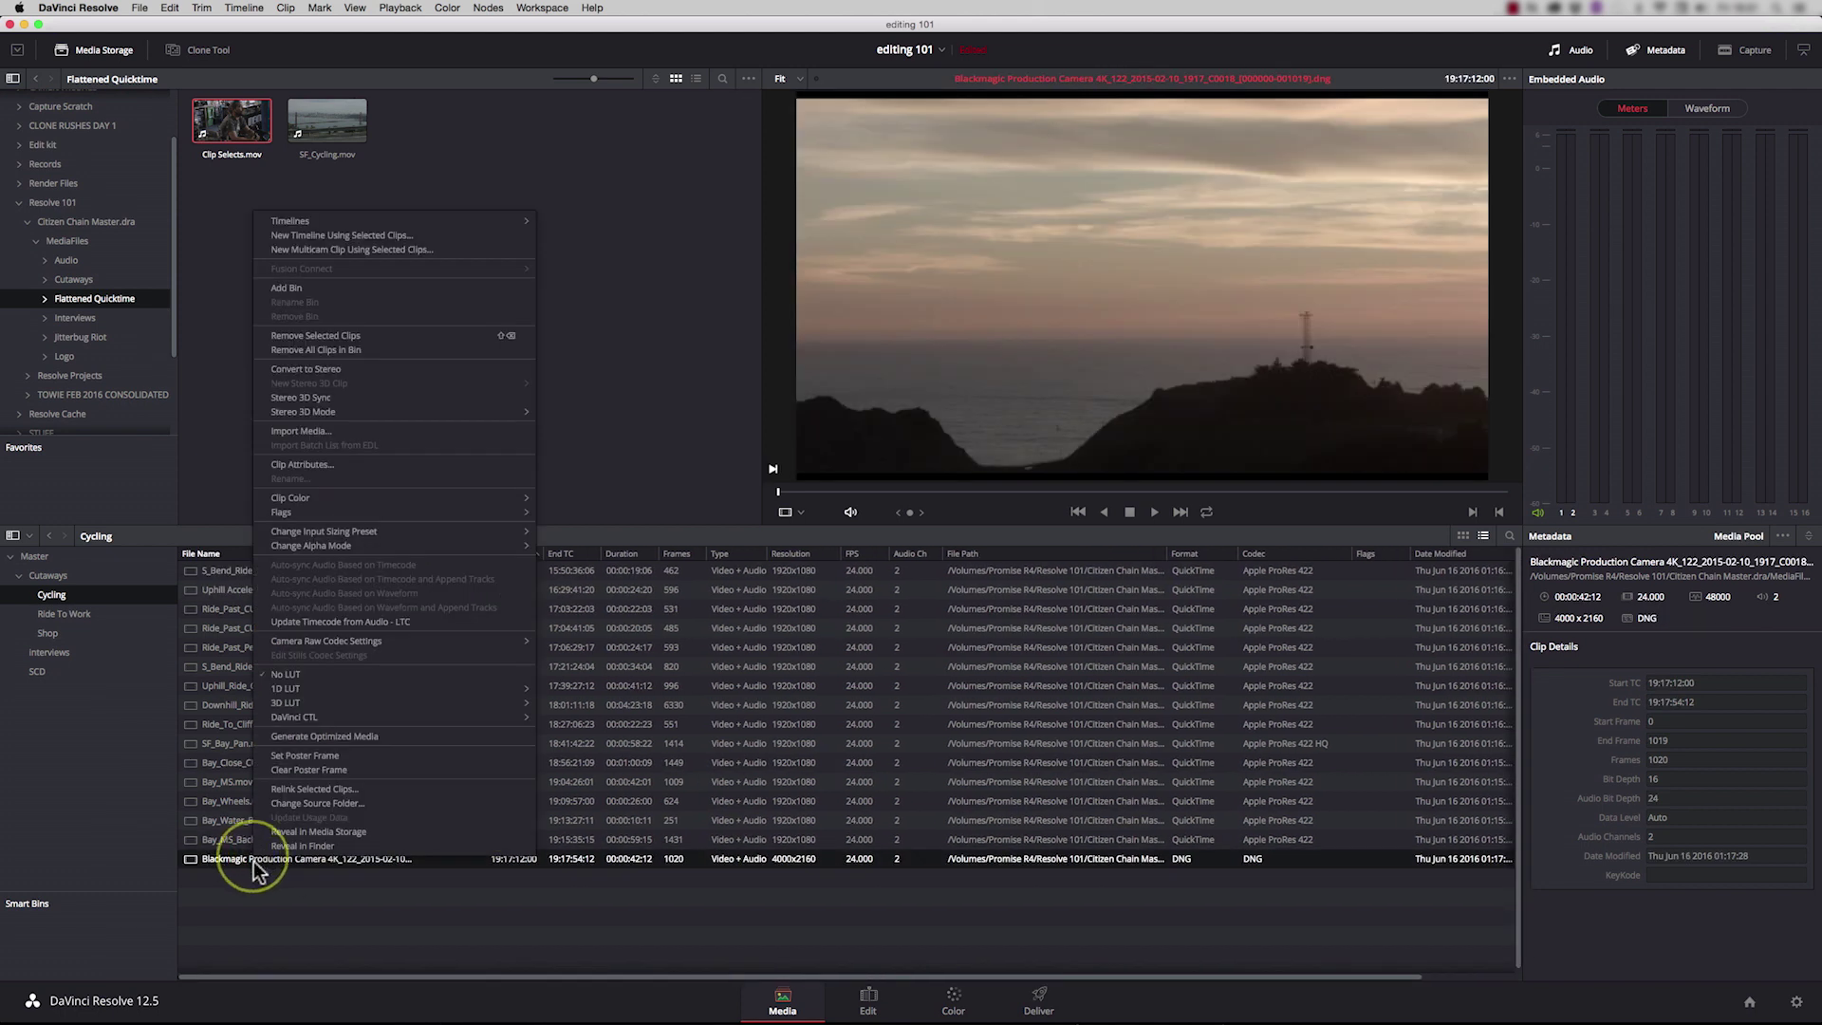
left_click(323, 465)
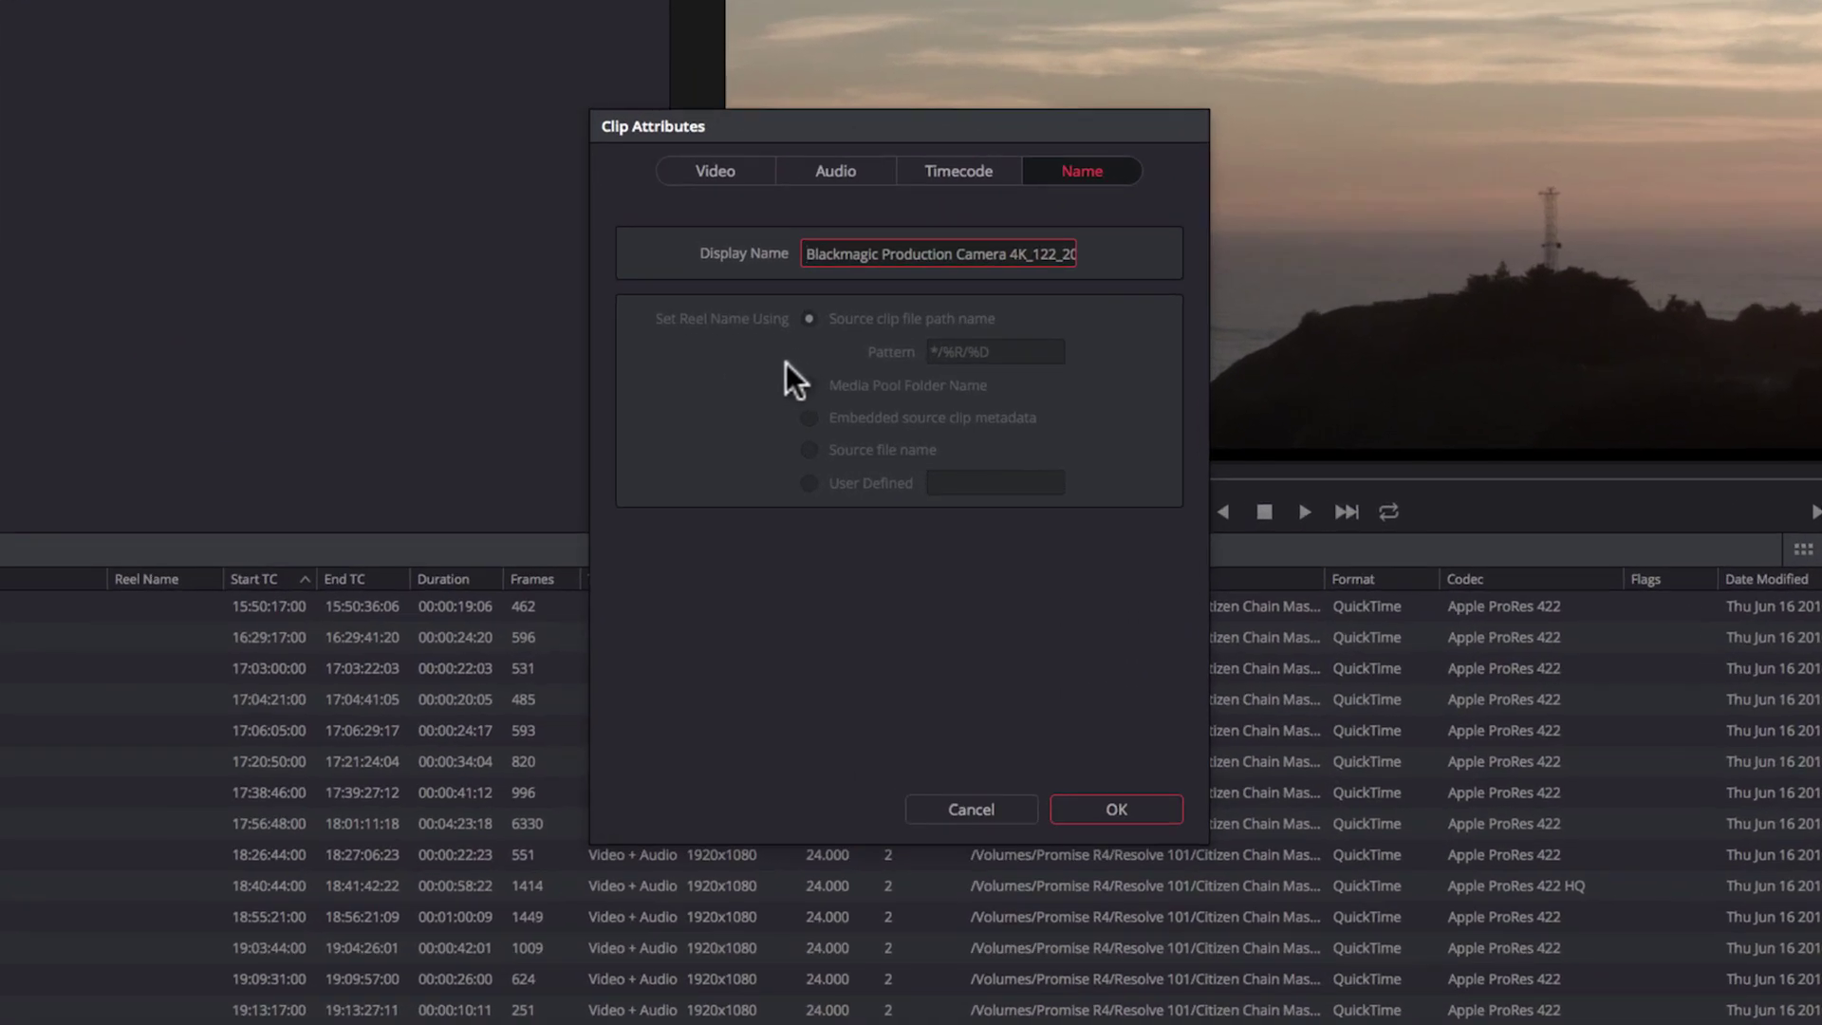
left_click_drag(808, 254, 1189, 260)
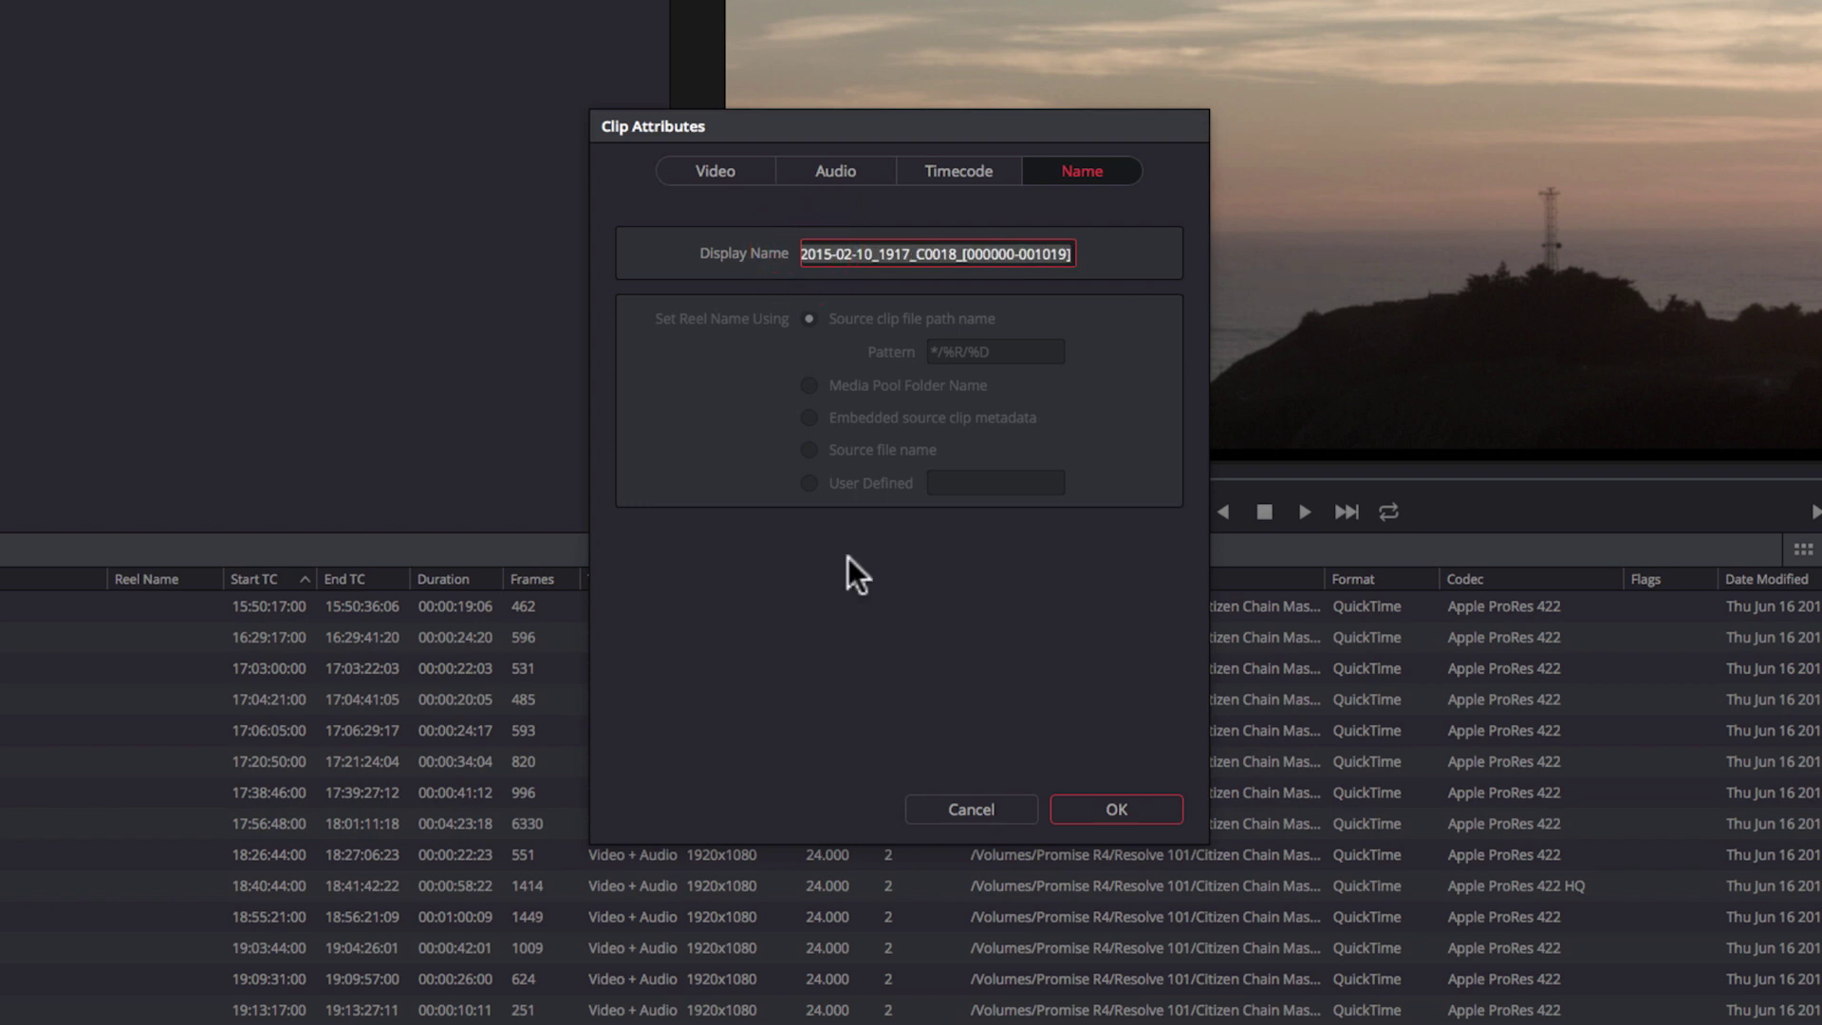
type("Sun")
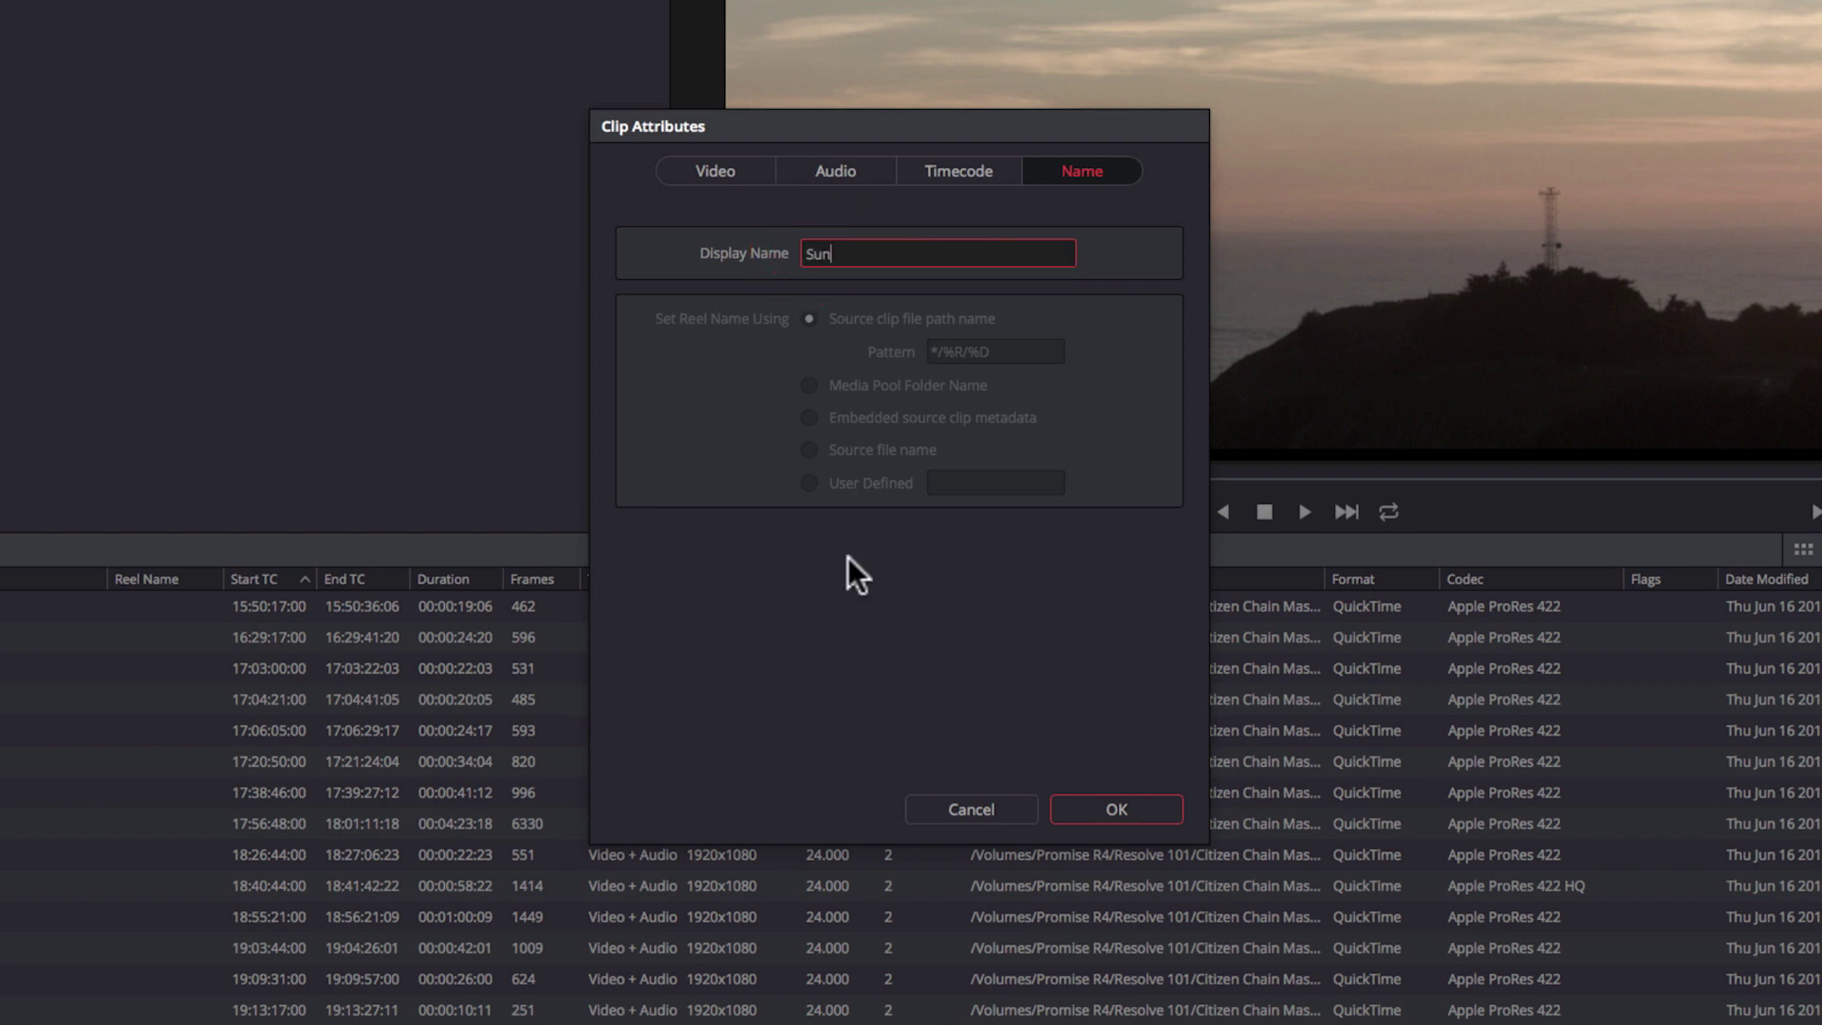
type("set")
left_click(1117, 809)
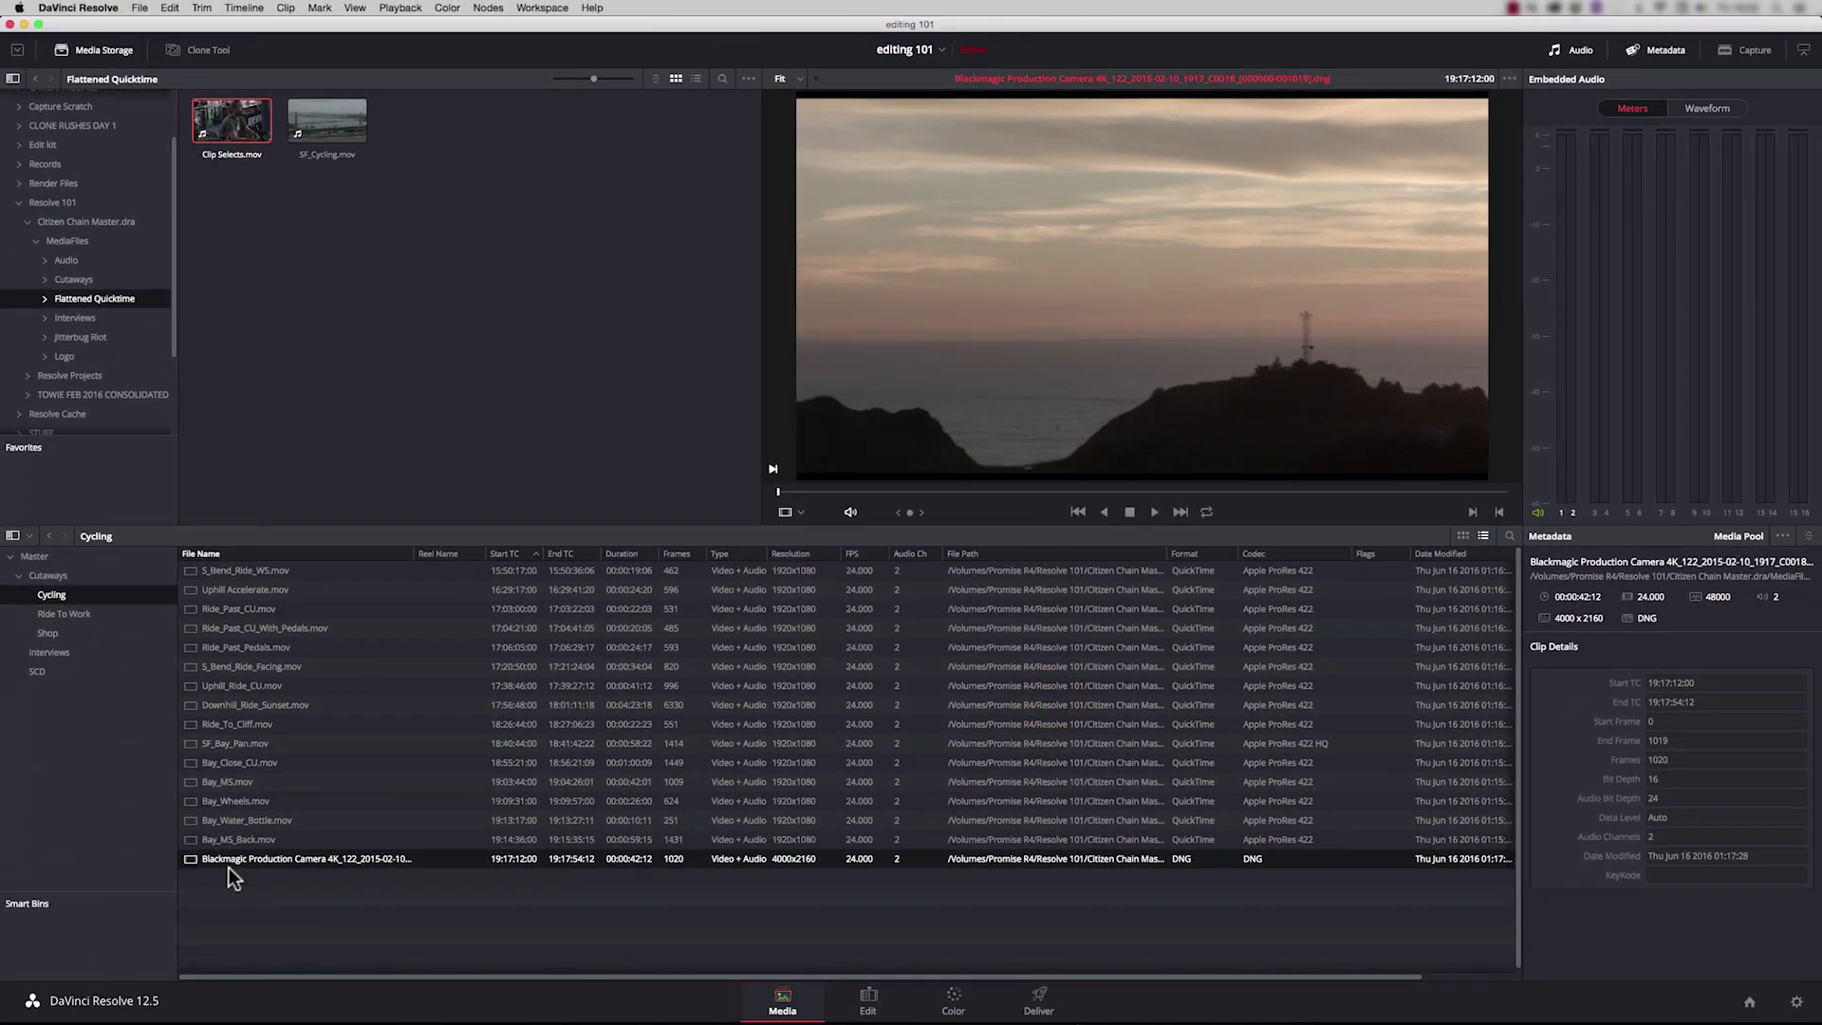
Add a Display Name column to the Cycling bin's clip list
right_click(373, 553)
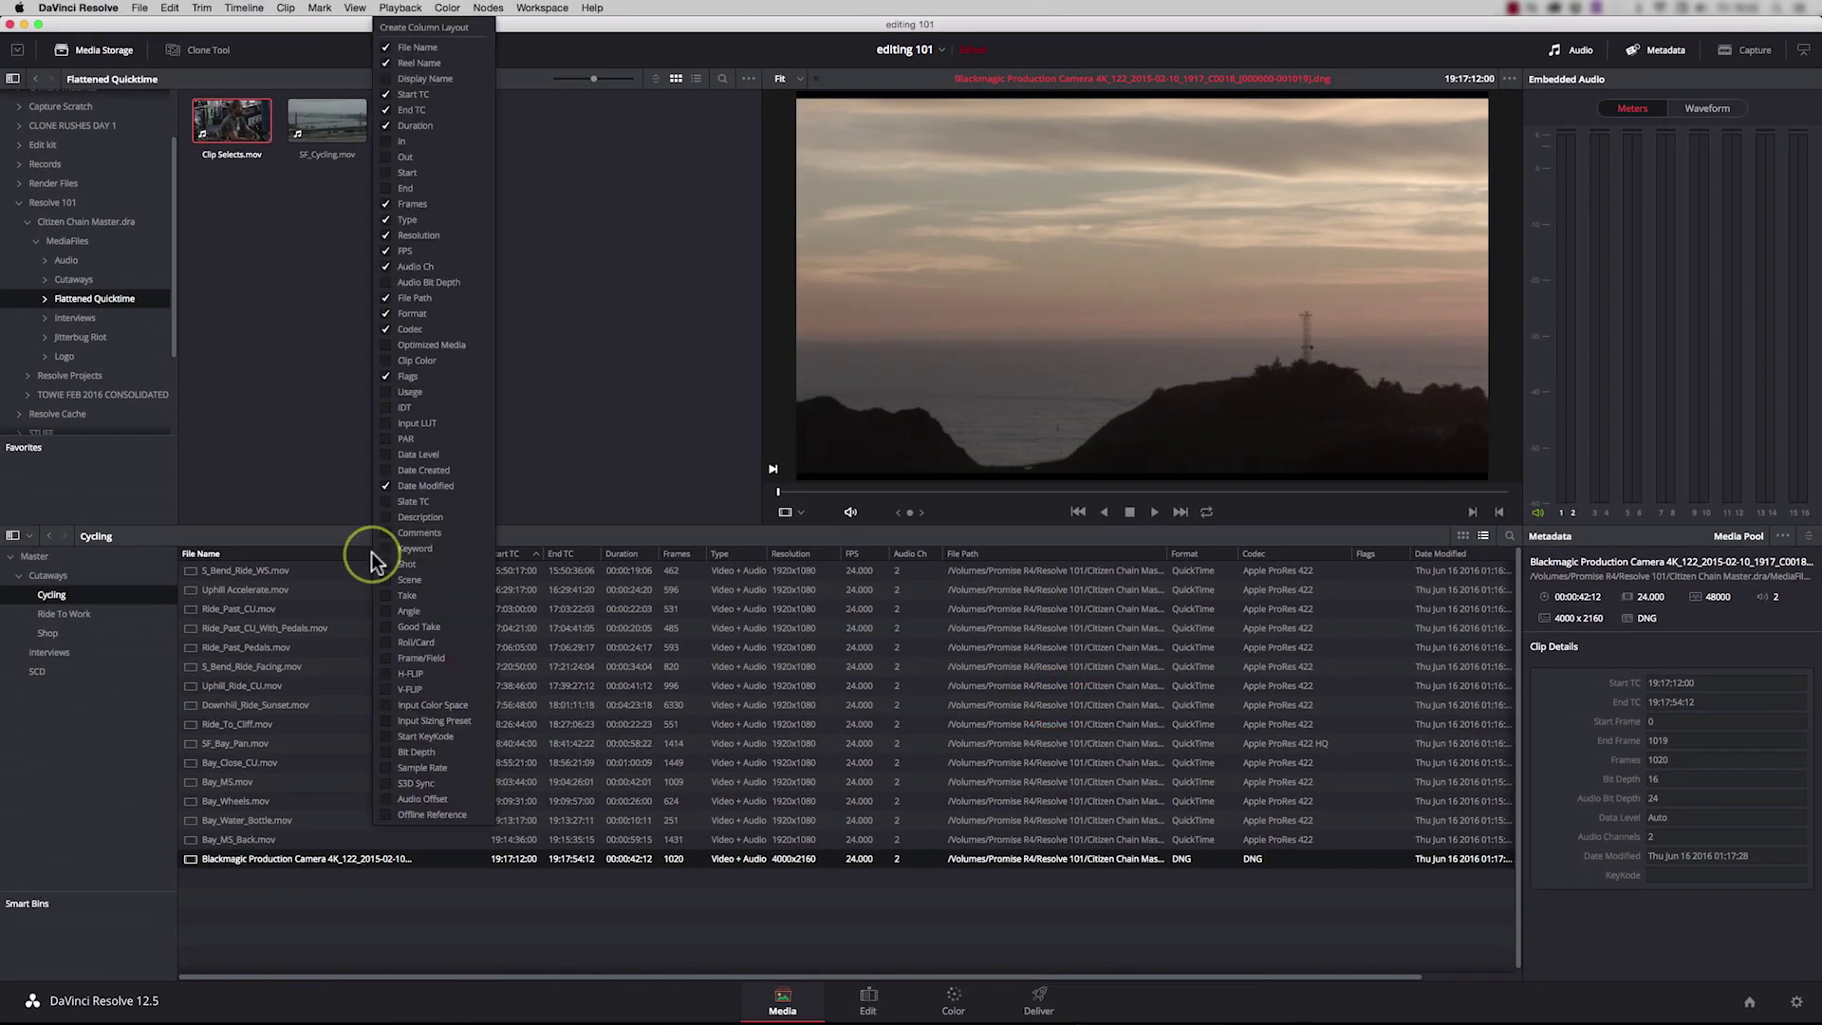
left_click(389, 79)
left_click(488, 897)
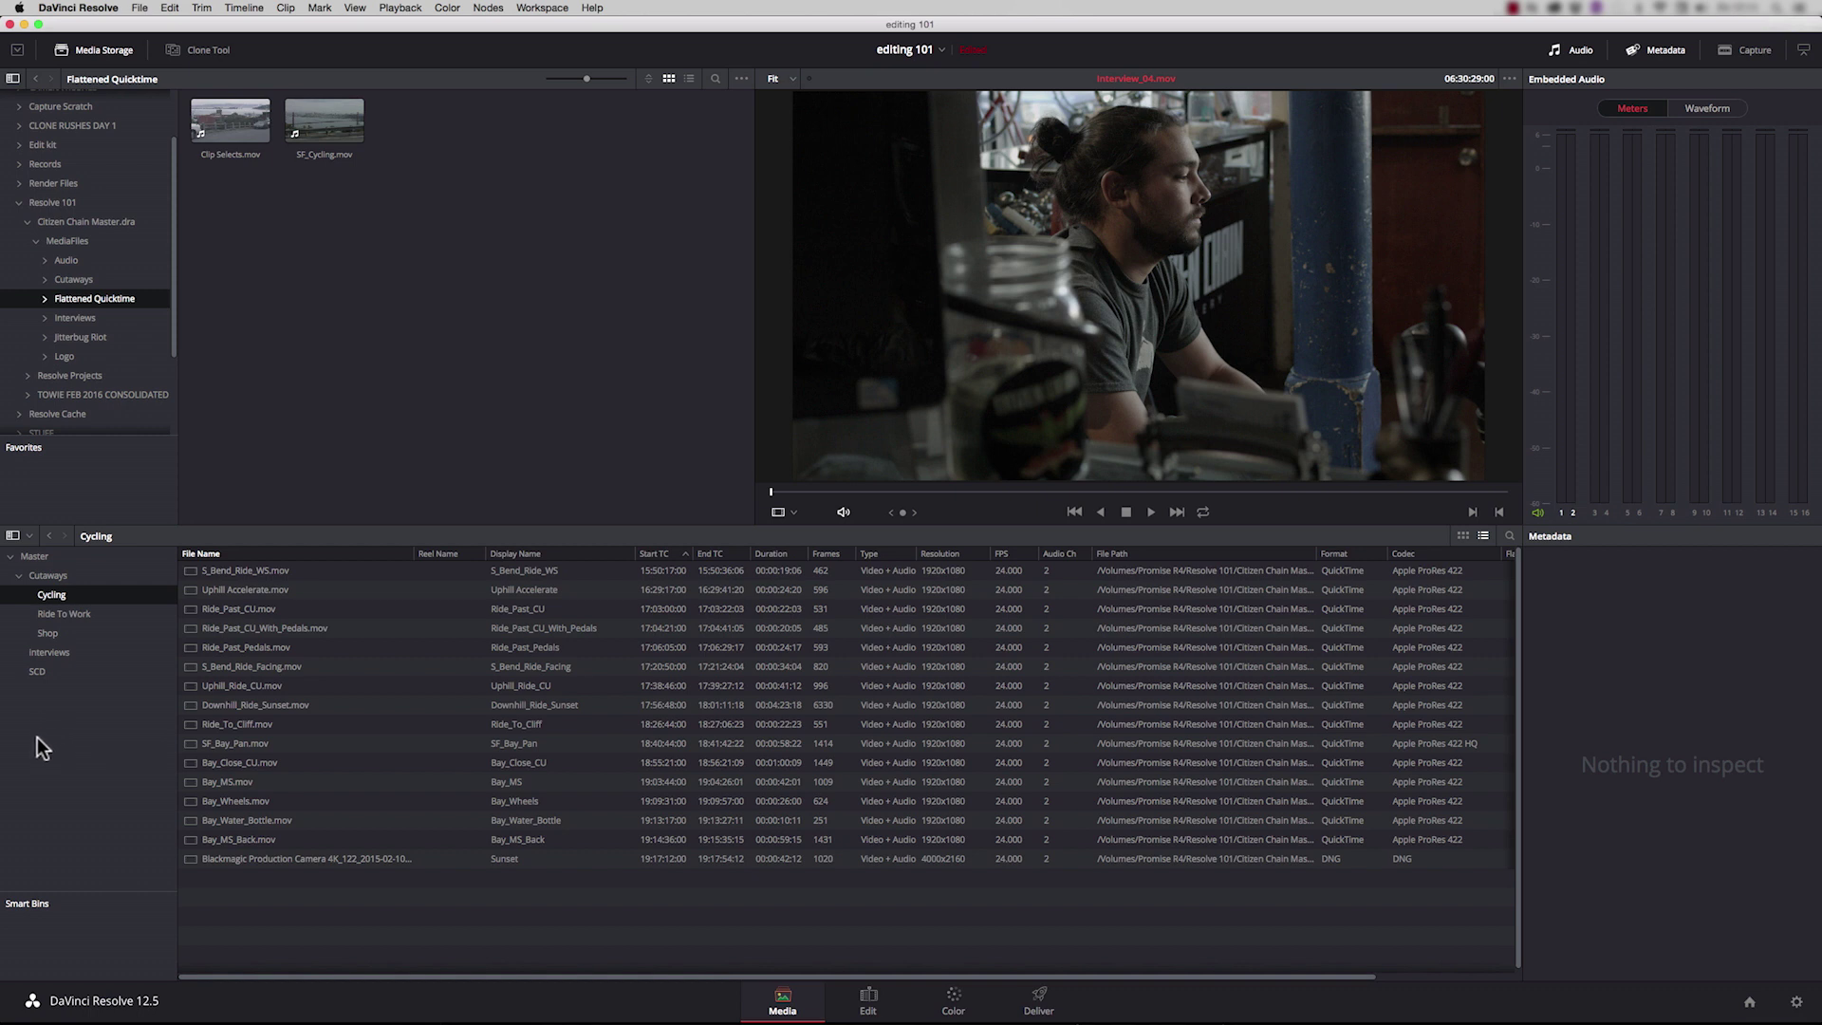
Add a new bin to the bin list and name it sync
right_click(49, 709)
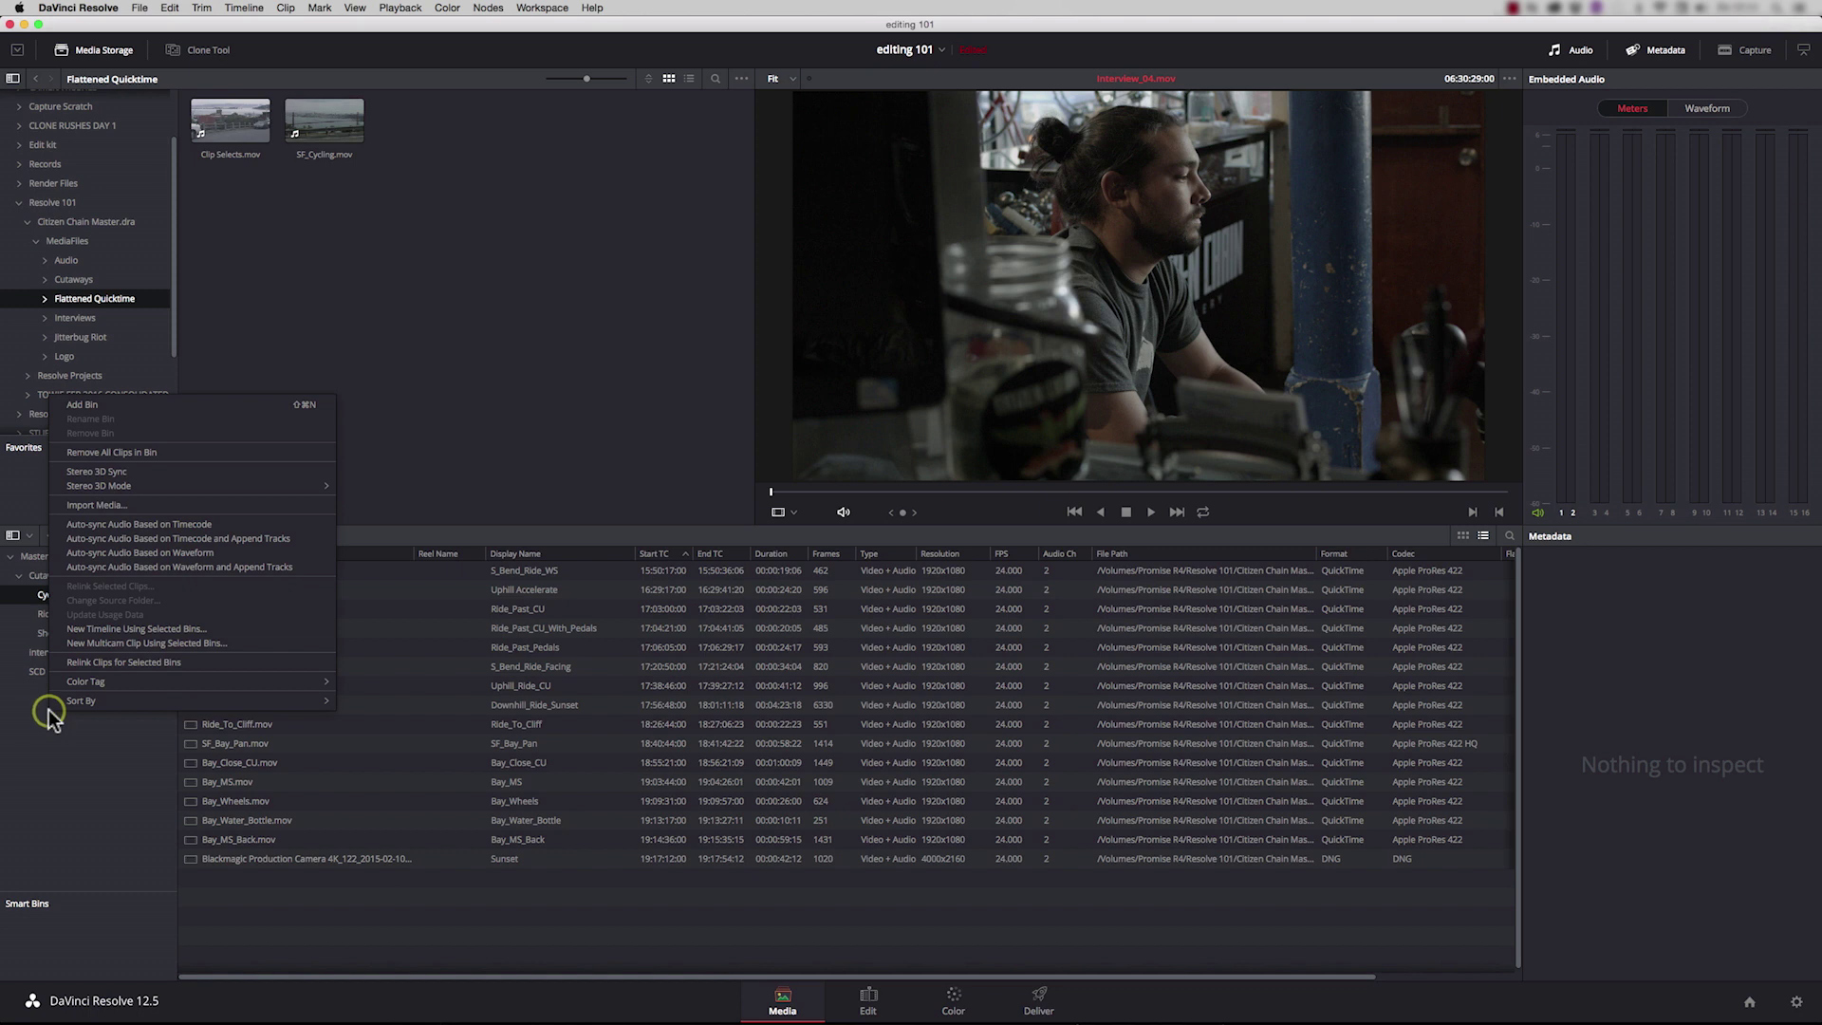
left_click(95, 400)
type("sync")
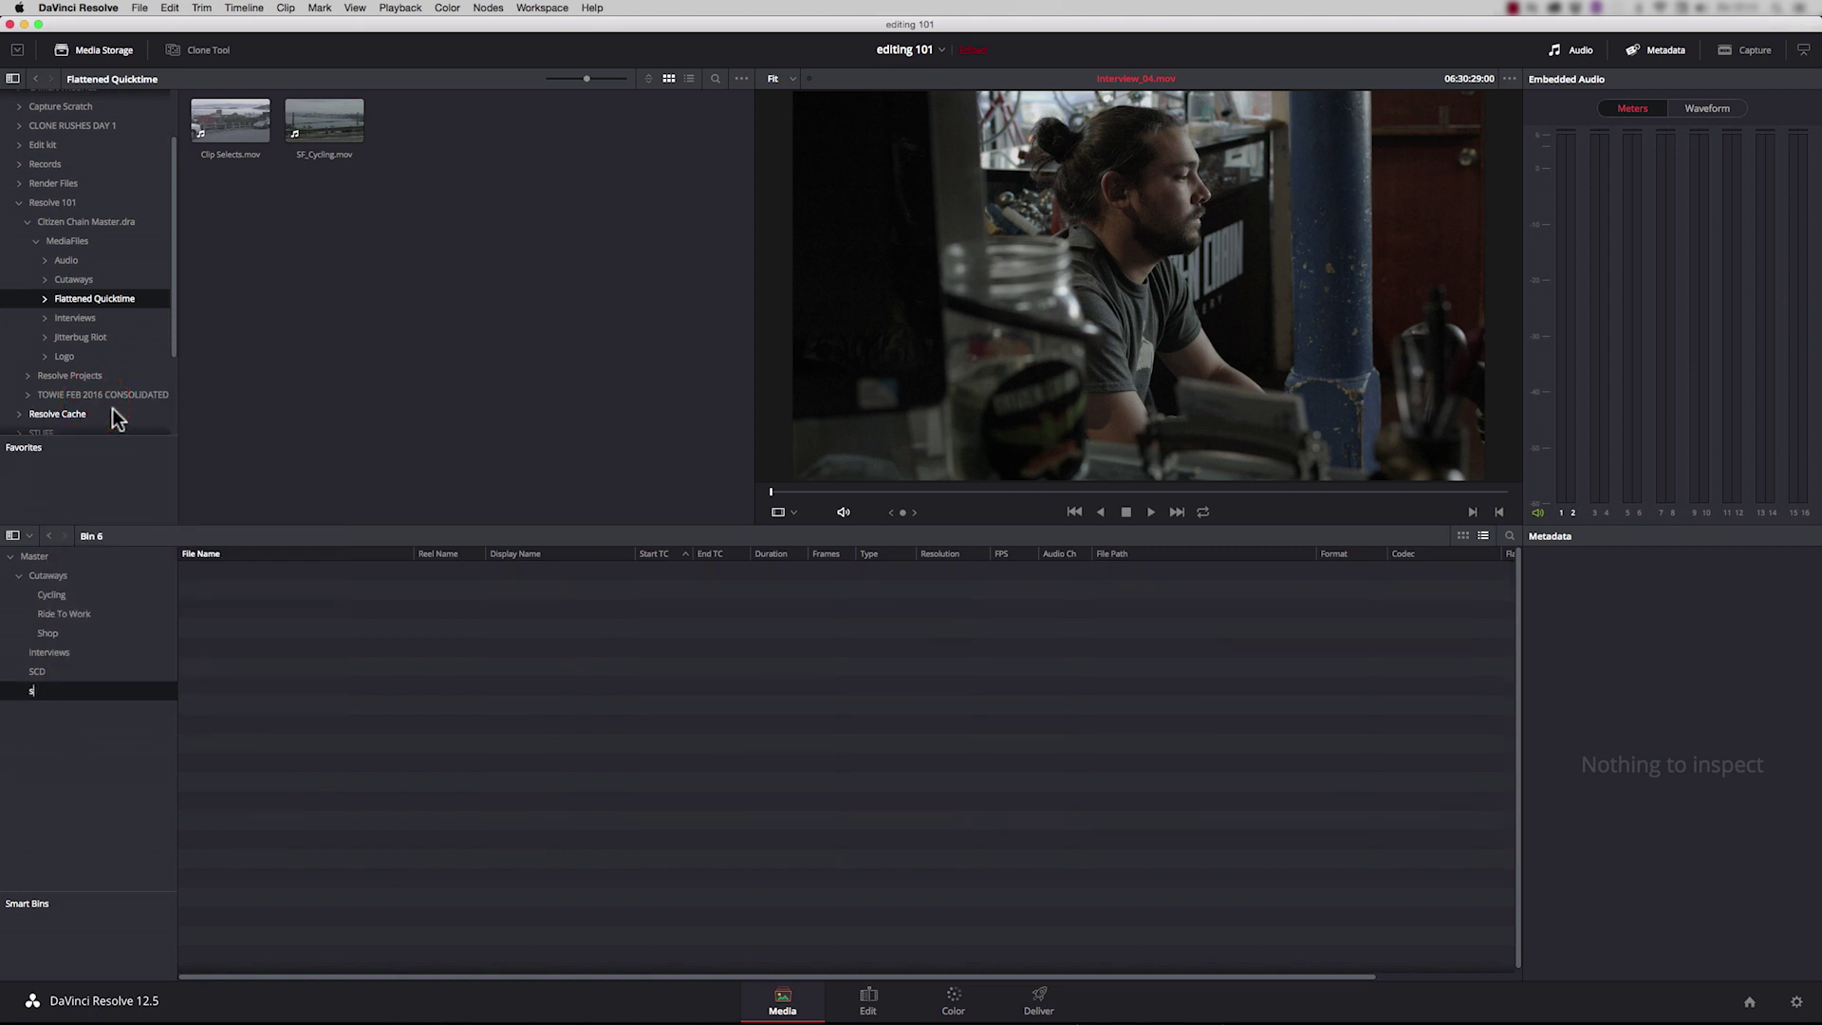
key("Return")
Move Interview_04.mov from the Interviews bin into the sync bin
left_click(50, 652)
left_click(222, 629)
left_click_drag(202, 628, 36, 691)
Preview Interview_04.mov from the sync bin, playing from about a third in
left_click(38, 691)
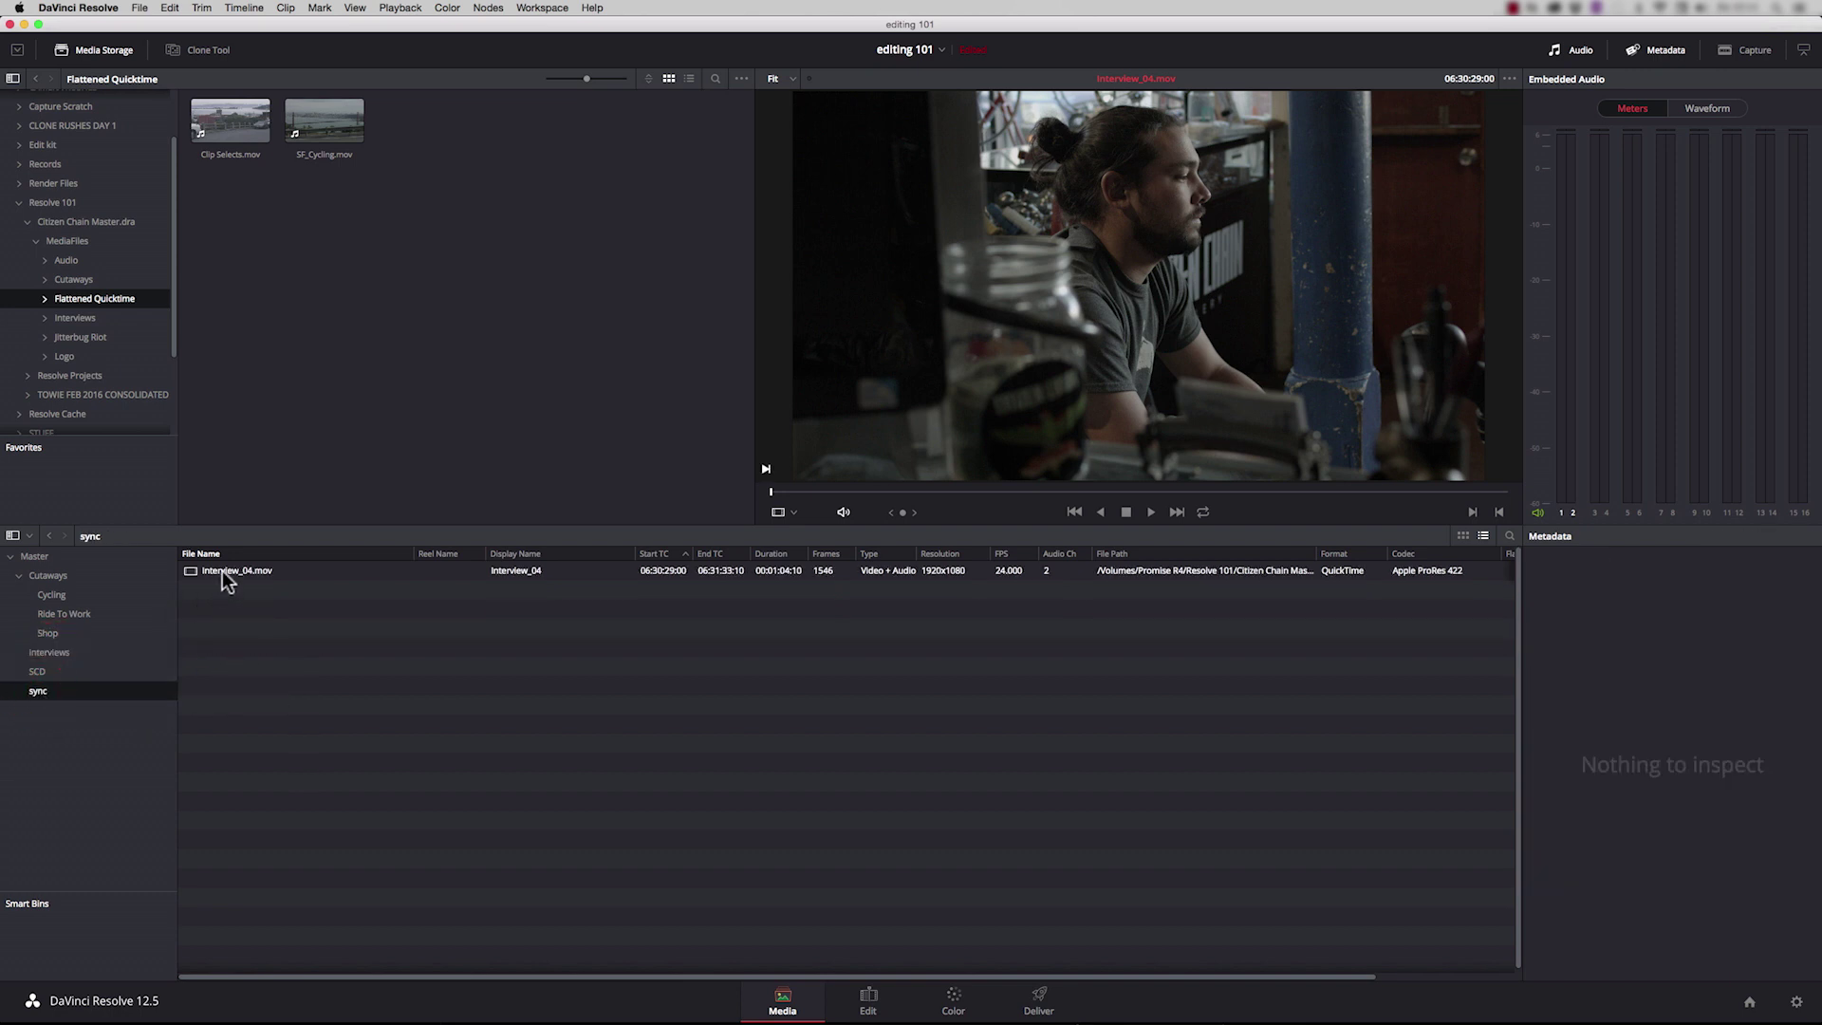
left_click(225, 572)
left_click(195, 574)
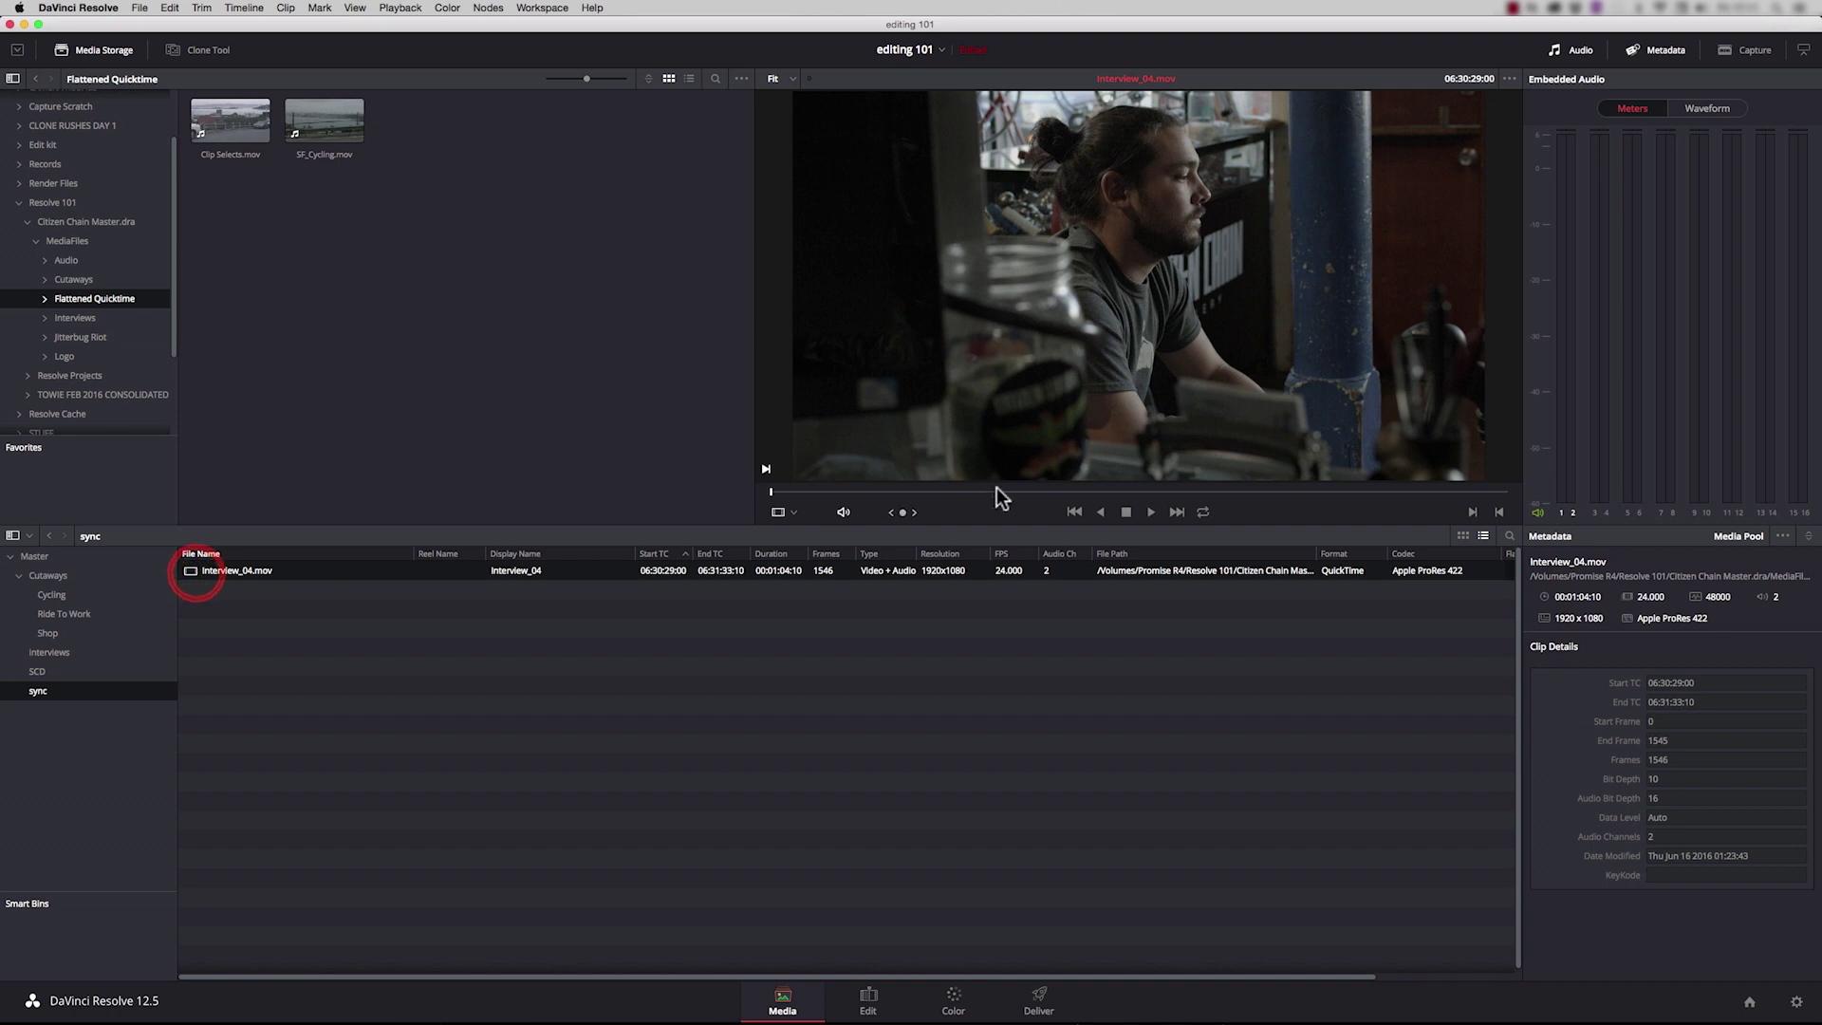
left_click(1052, 492)
left_click(1150, 512)
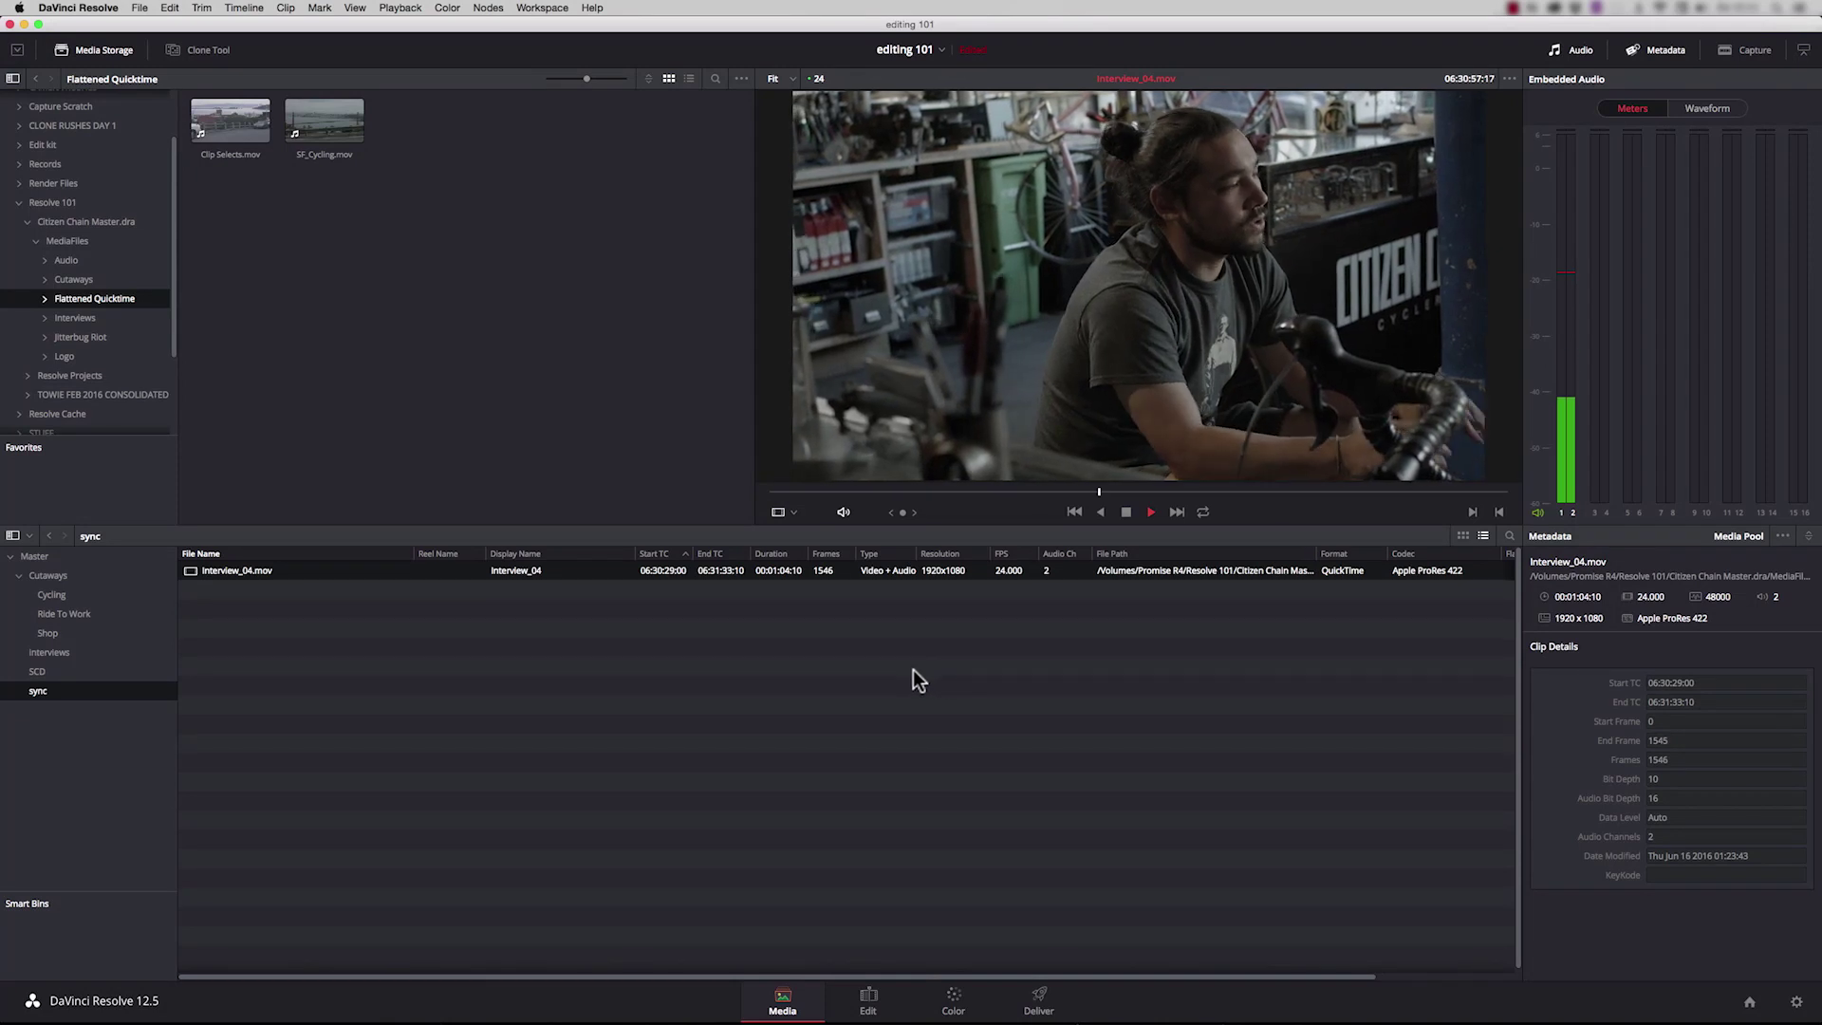
key("space")
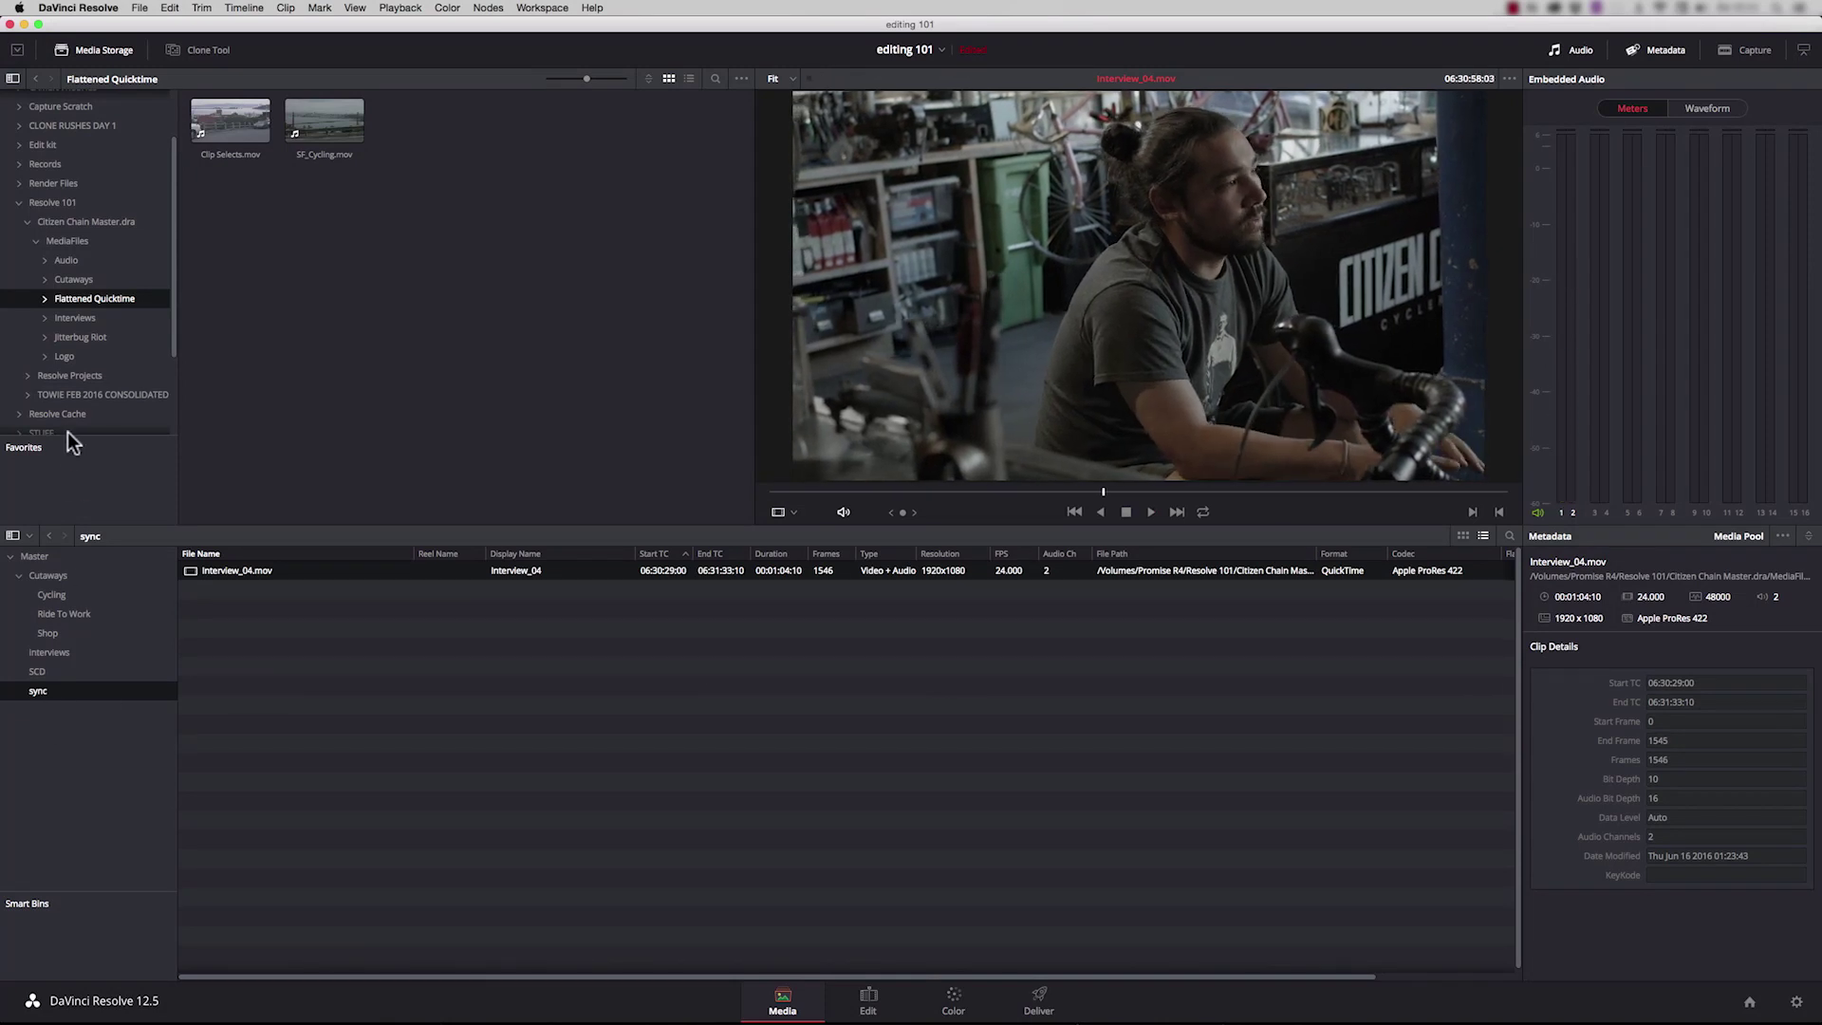
Move Interview_04.wav from the Audio folder into the sync bin
left_click(65, 260)
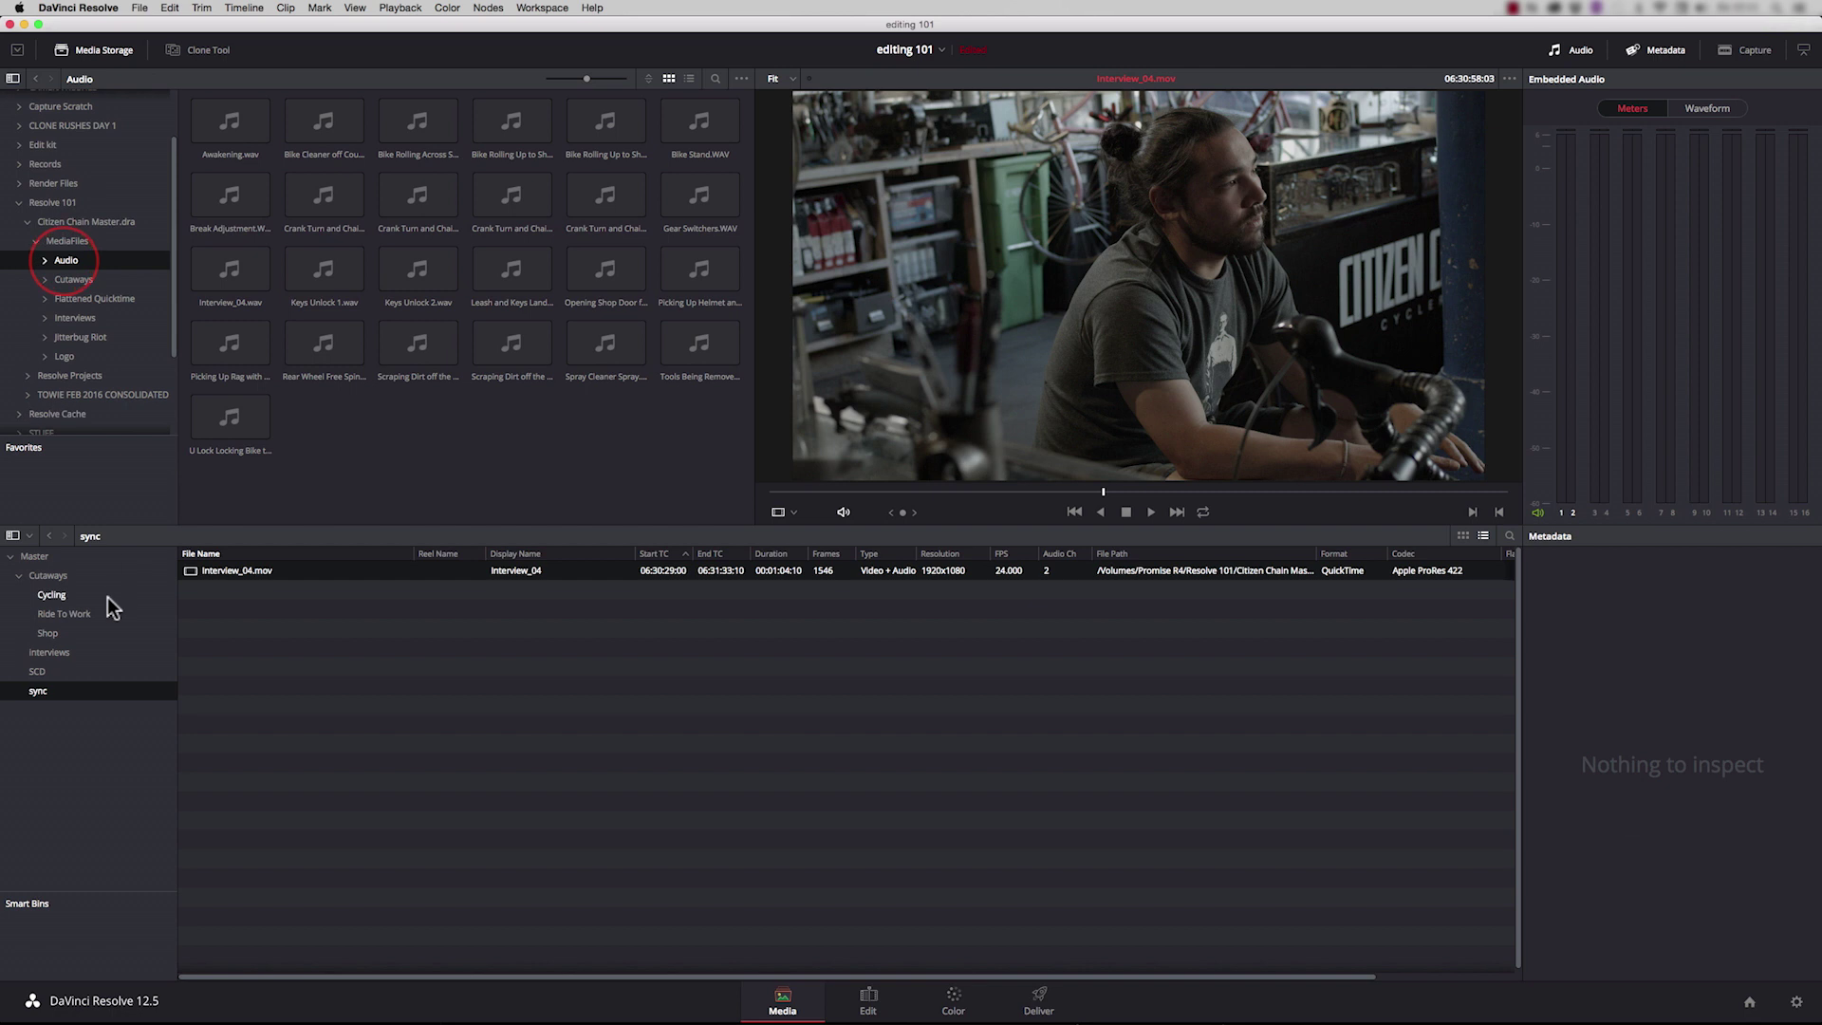
left_click(689, 78)
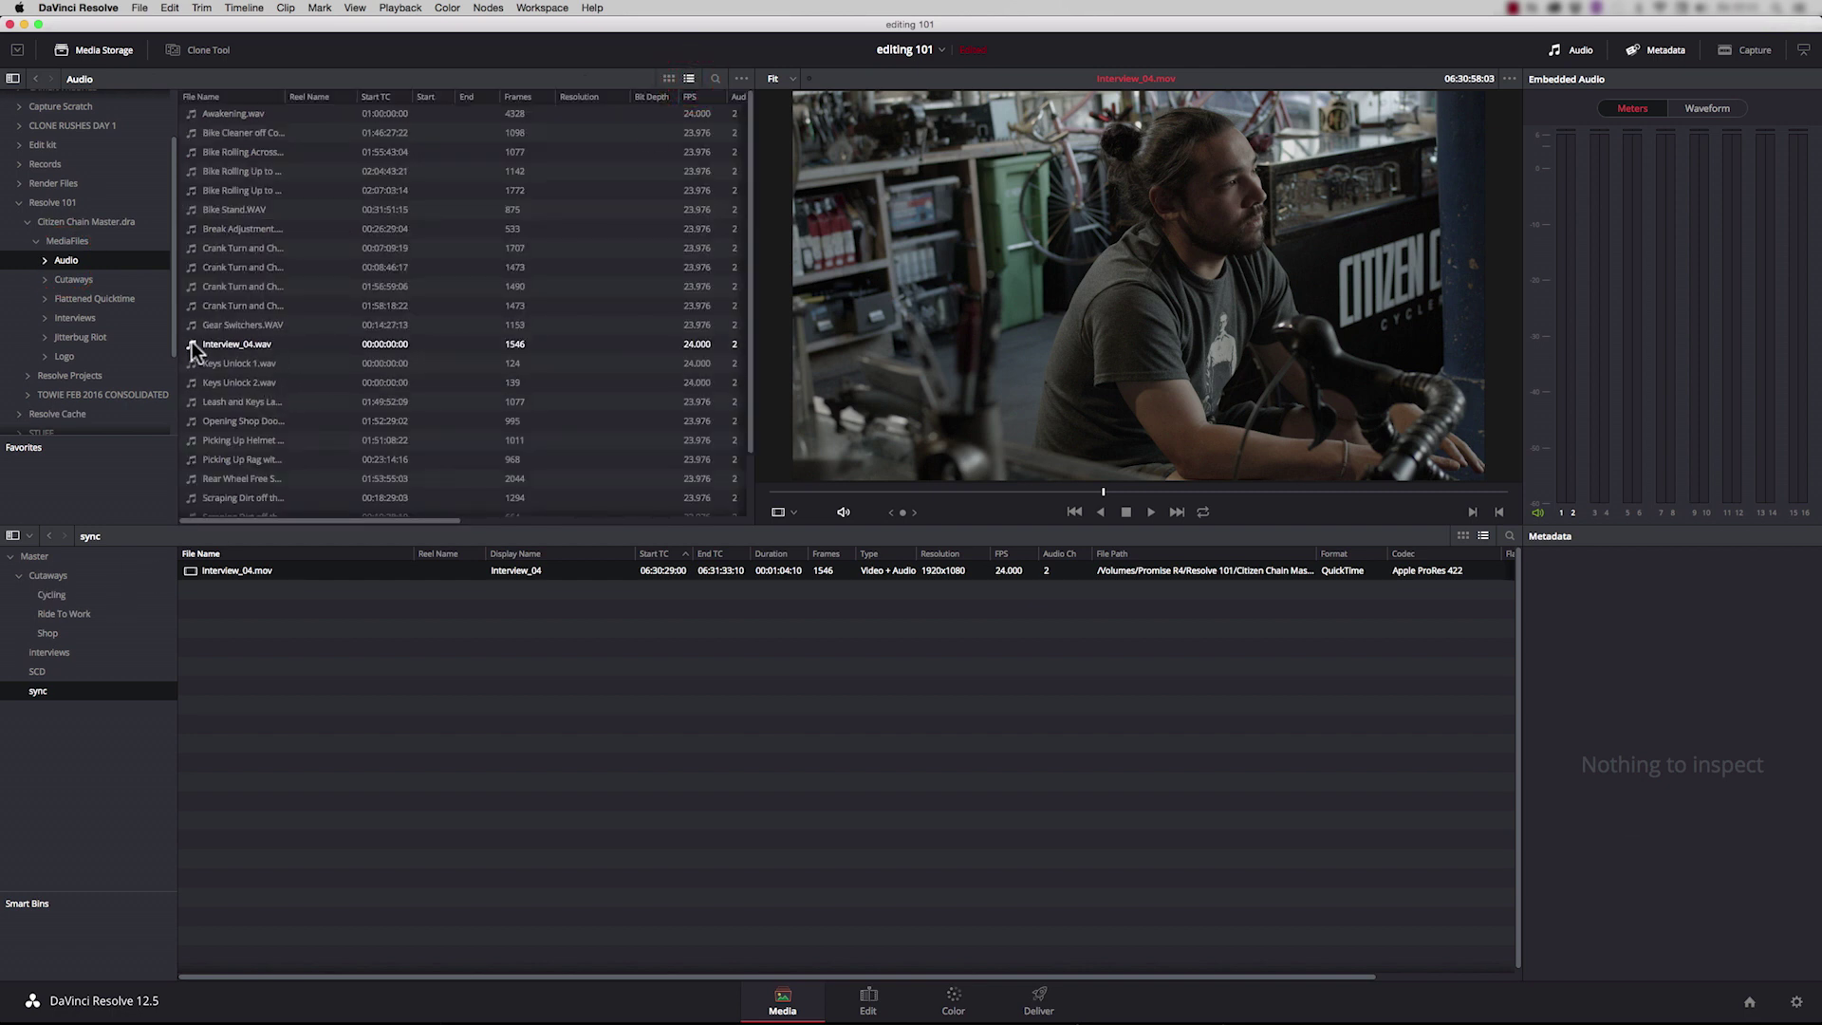
left_click_drag(192, 344, 198, 688)
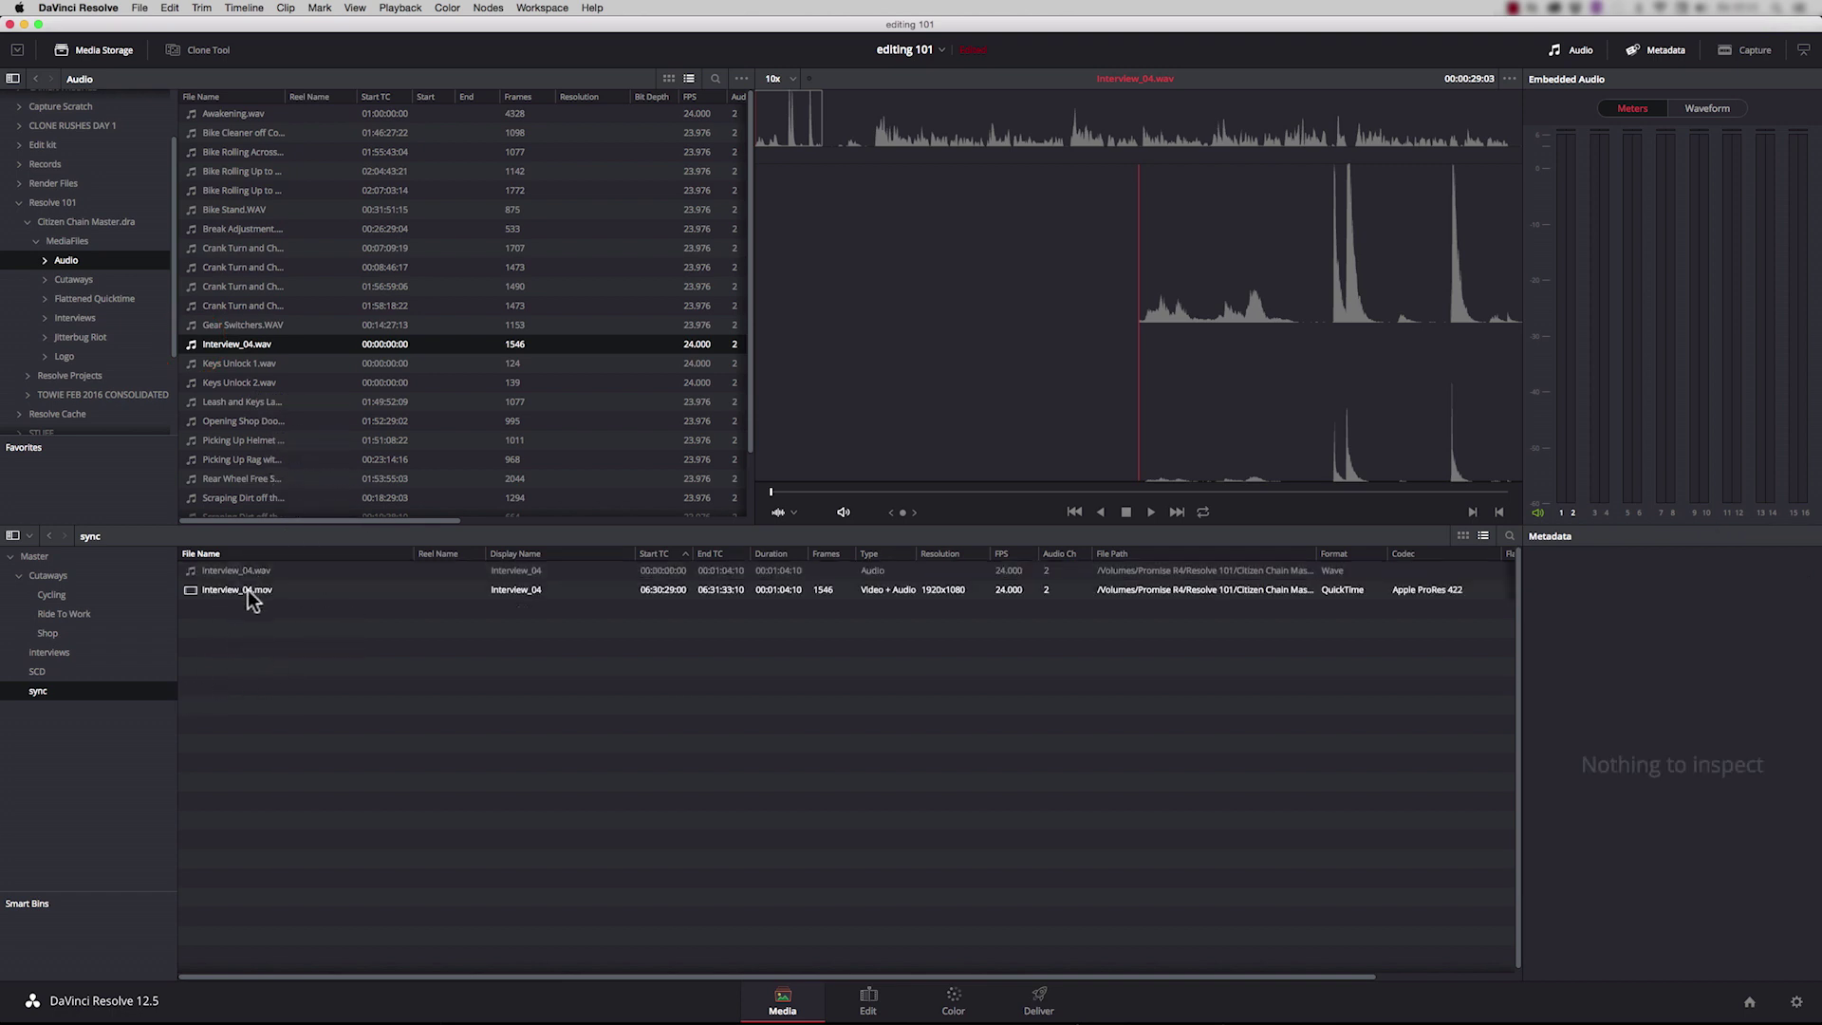
Auto-sync the sync bin's Interview_04.wav to Interview_04.mov by waveform, then play the clip to check
right_click(38, 693)
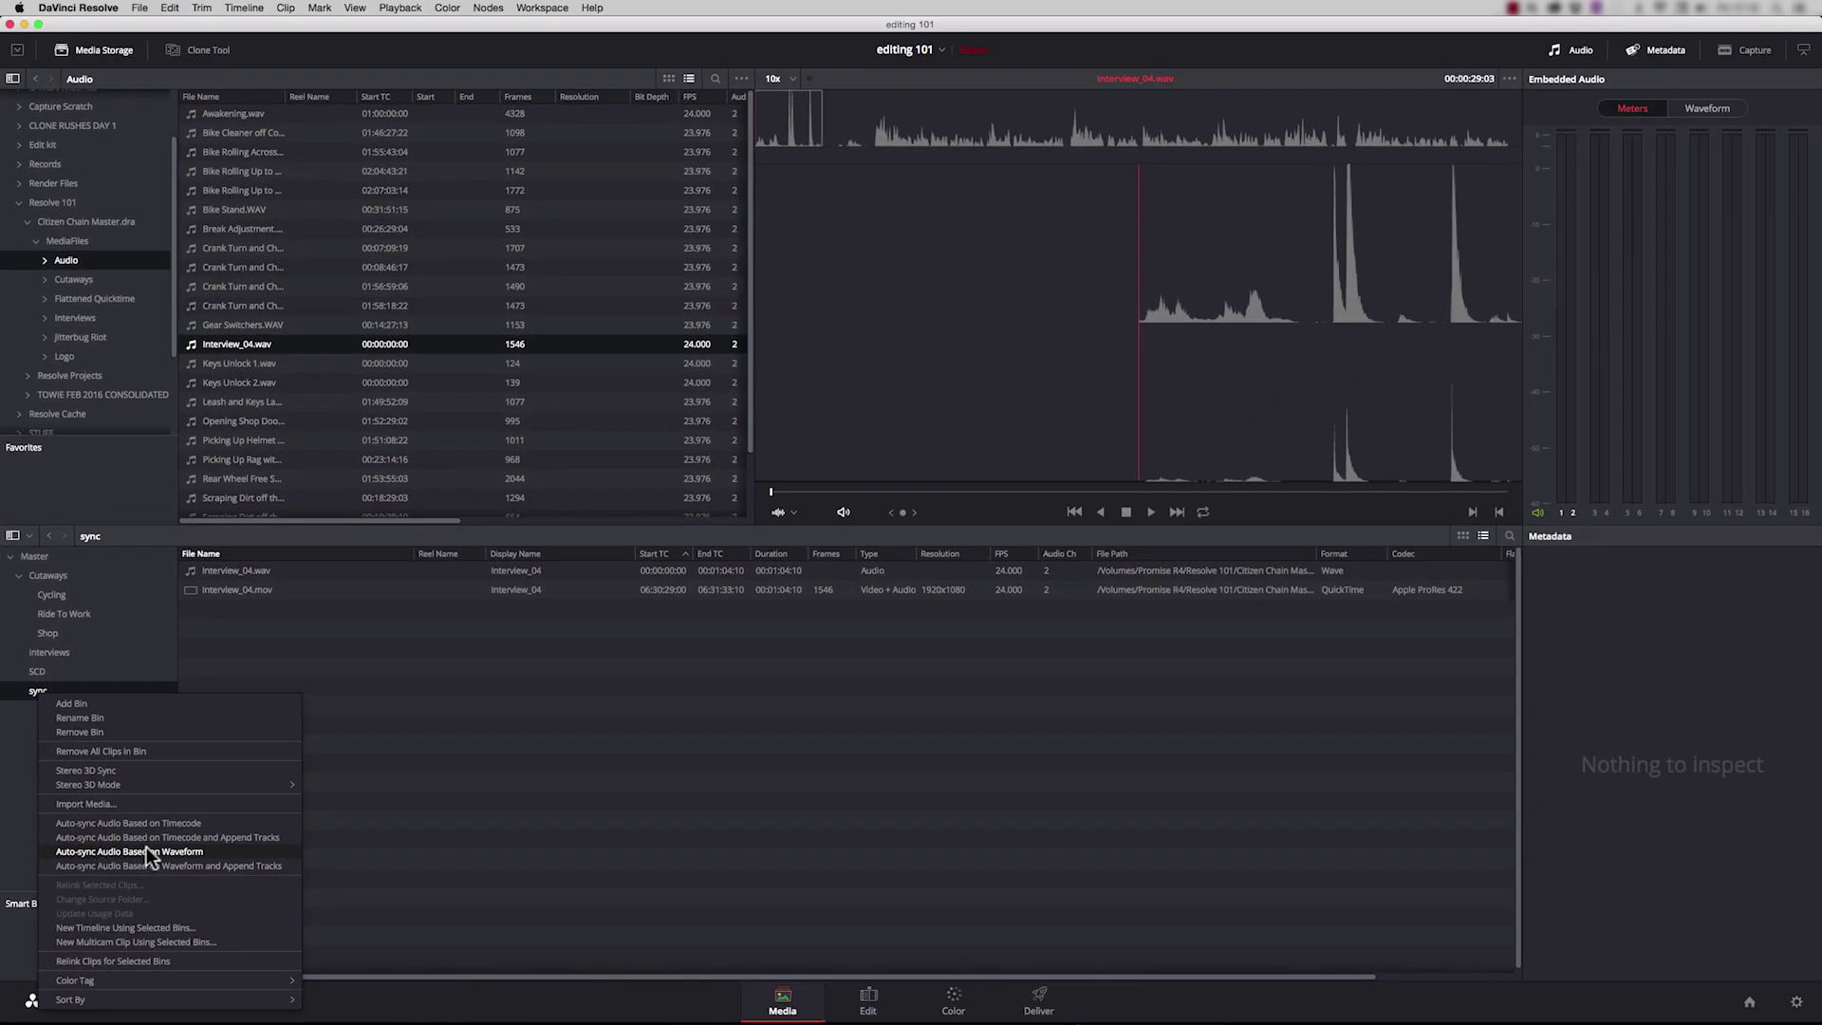
left_click(146, 847)
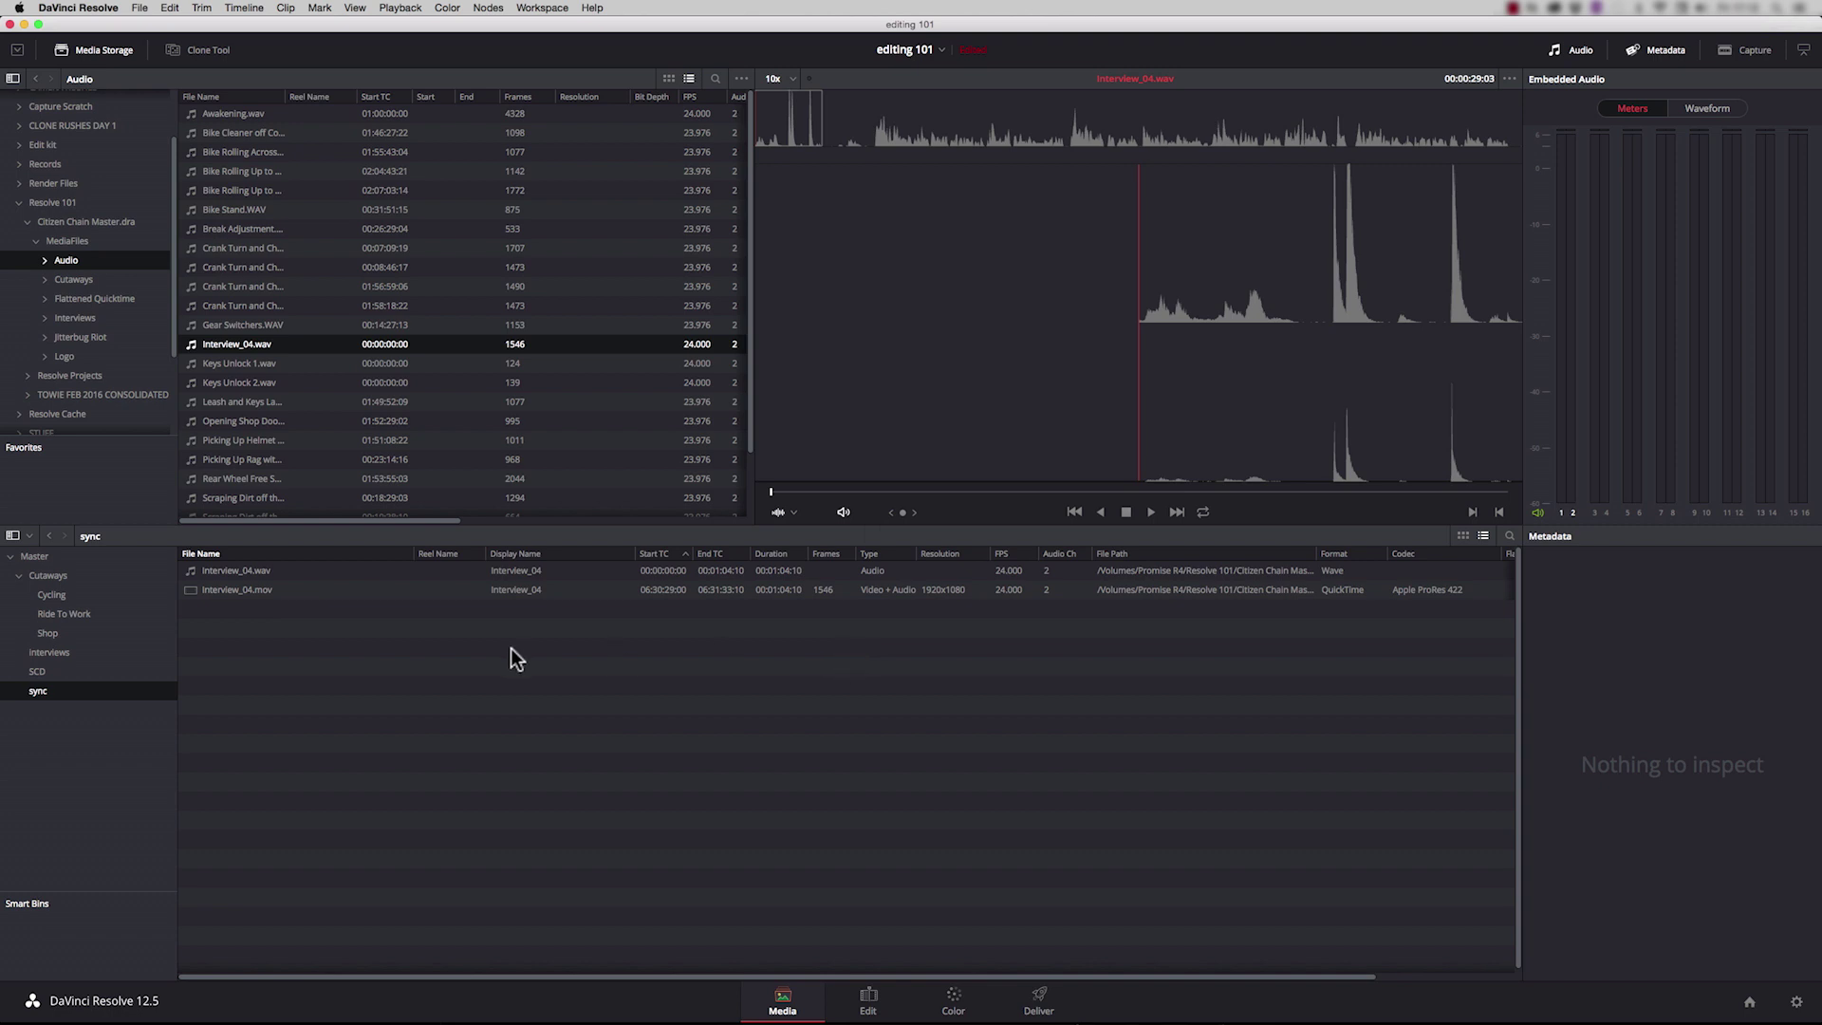
left_click(190, 589)
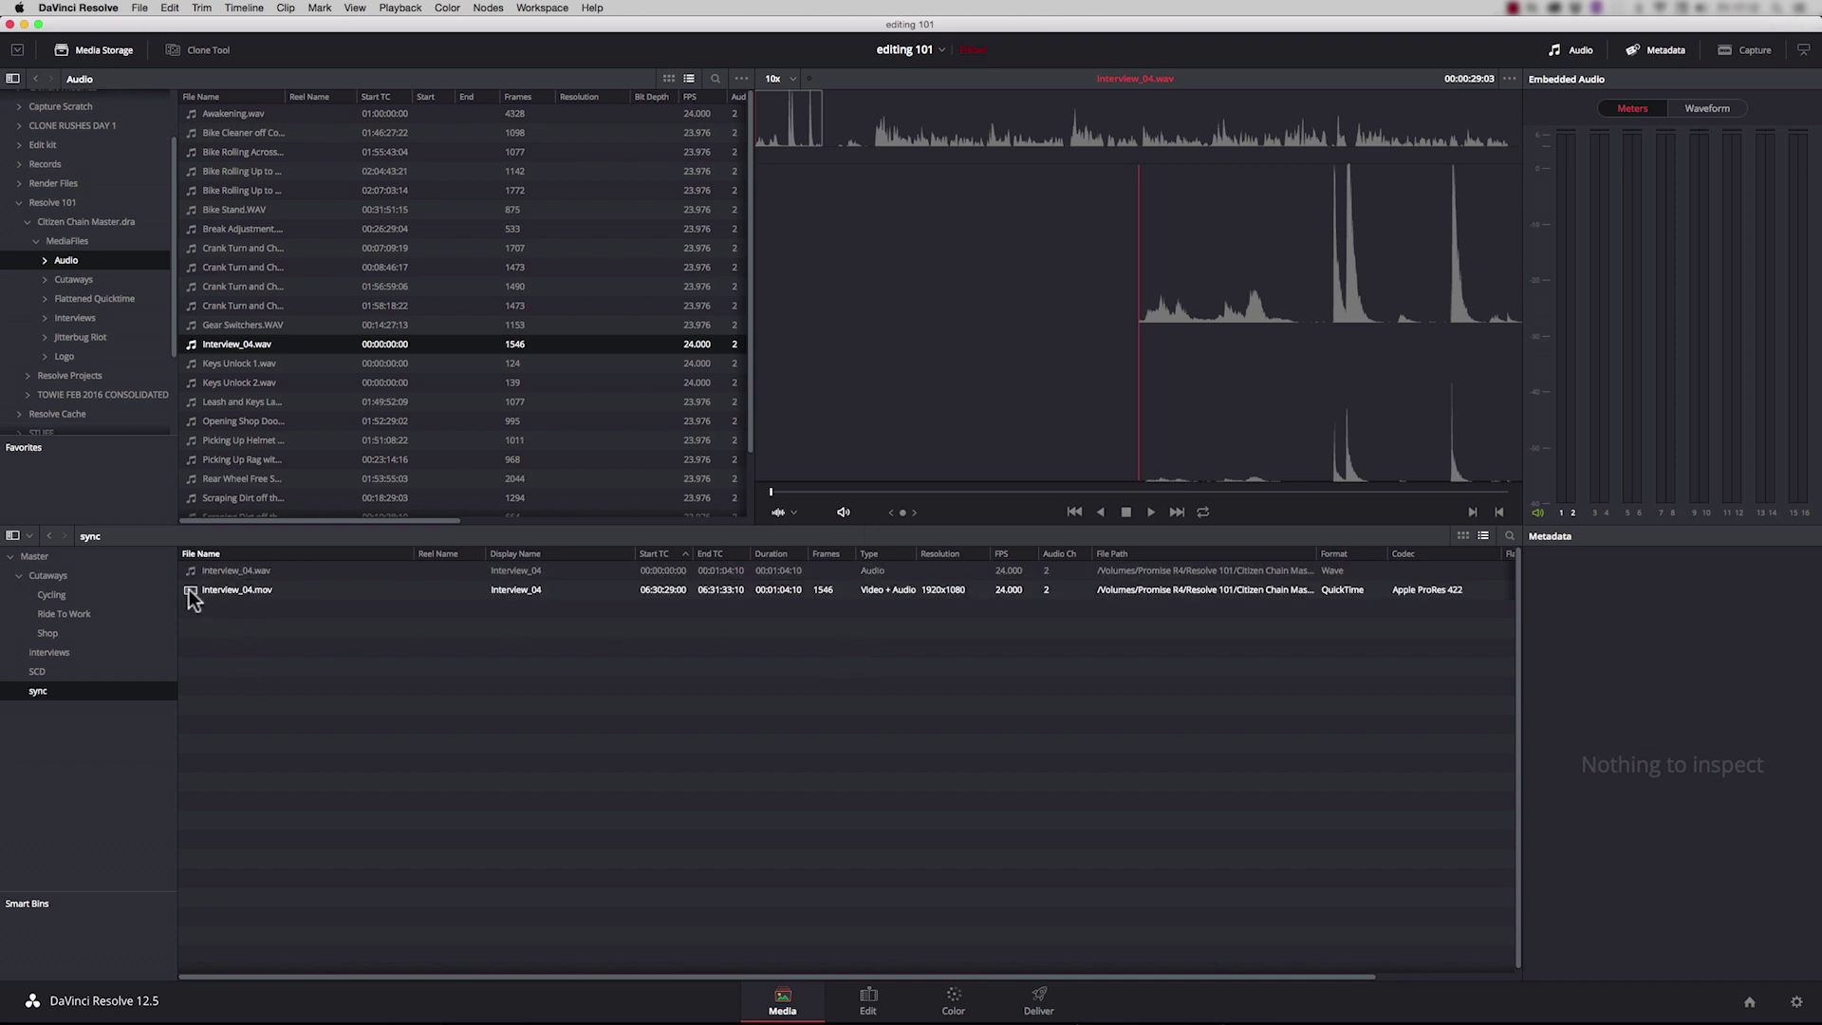
left_click(1151, 511)
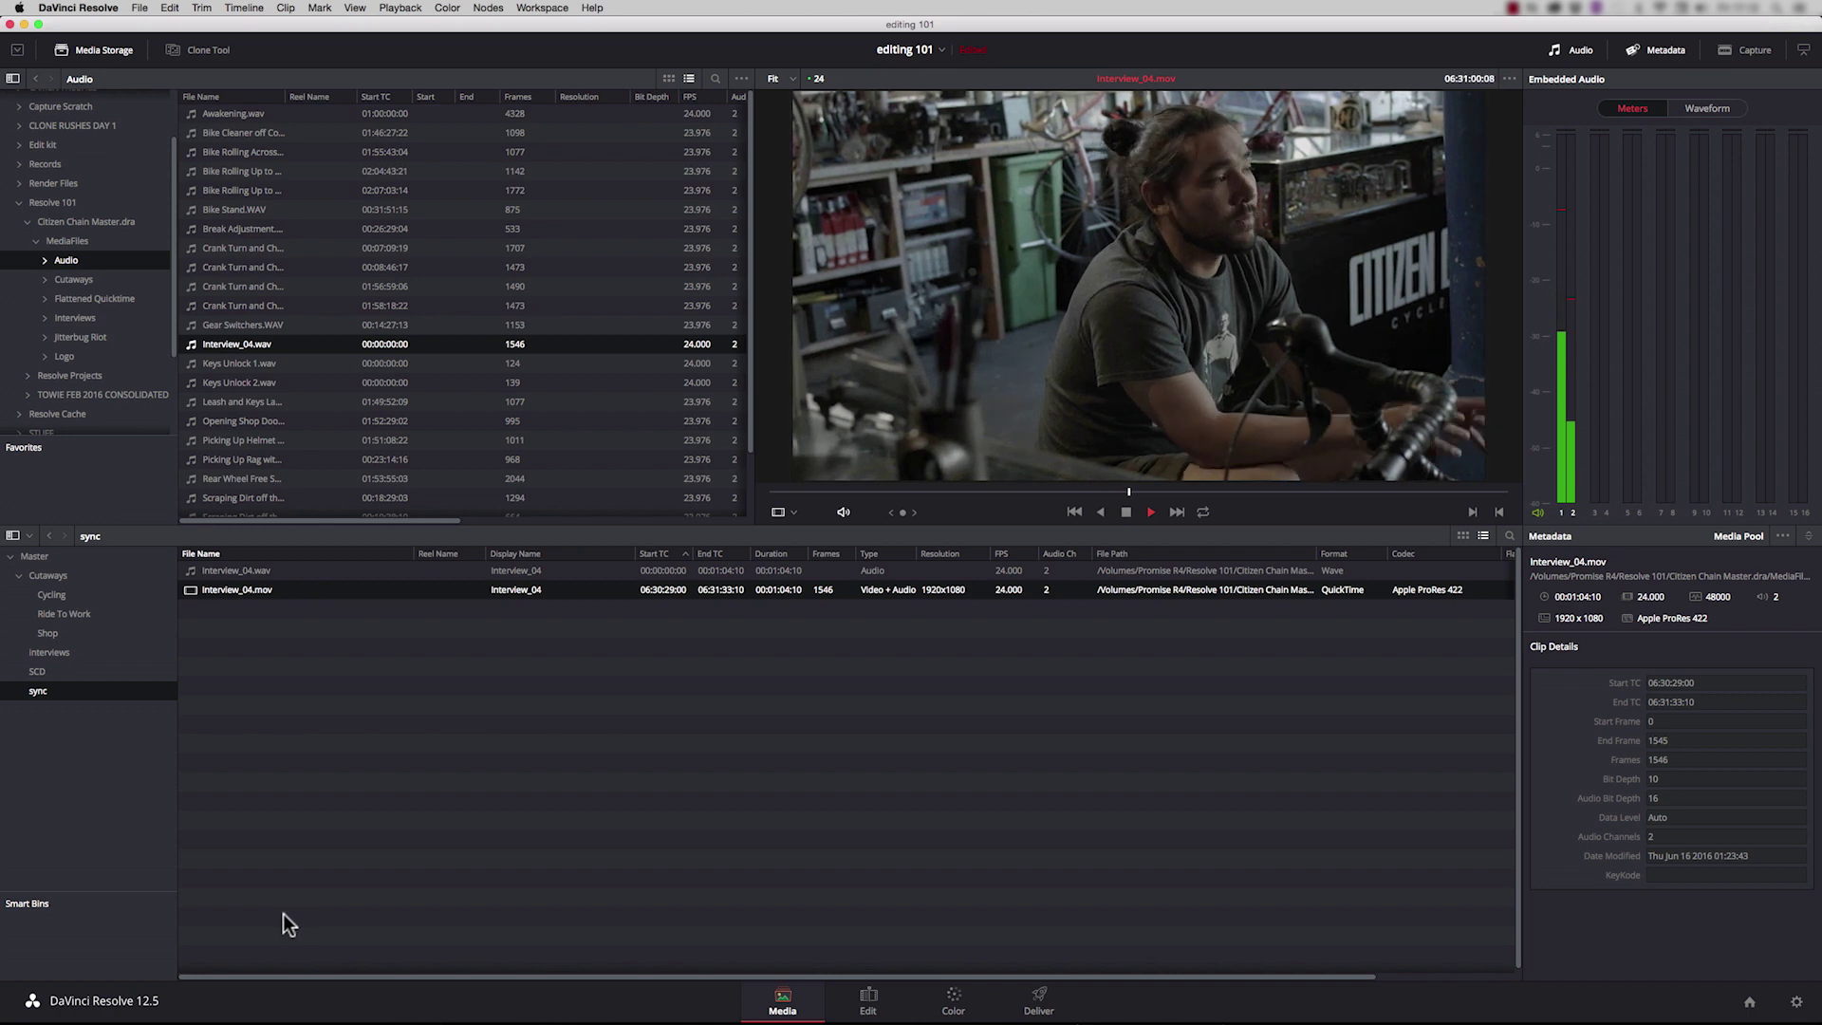
key("space")
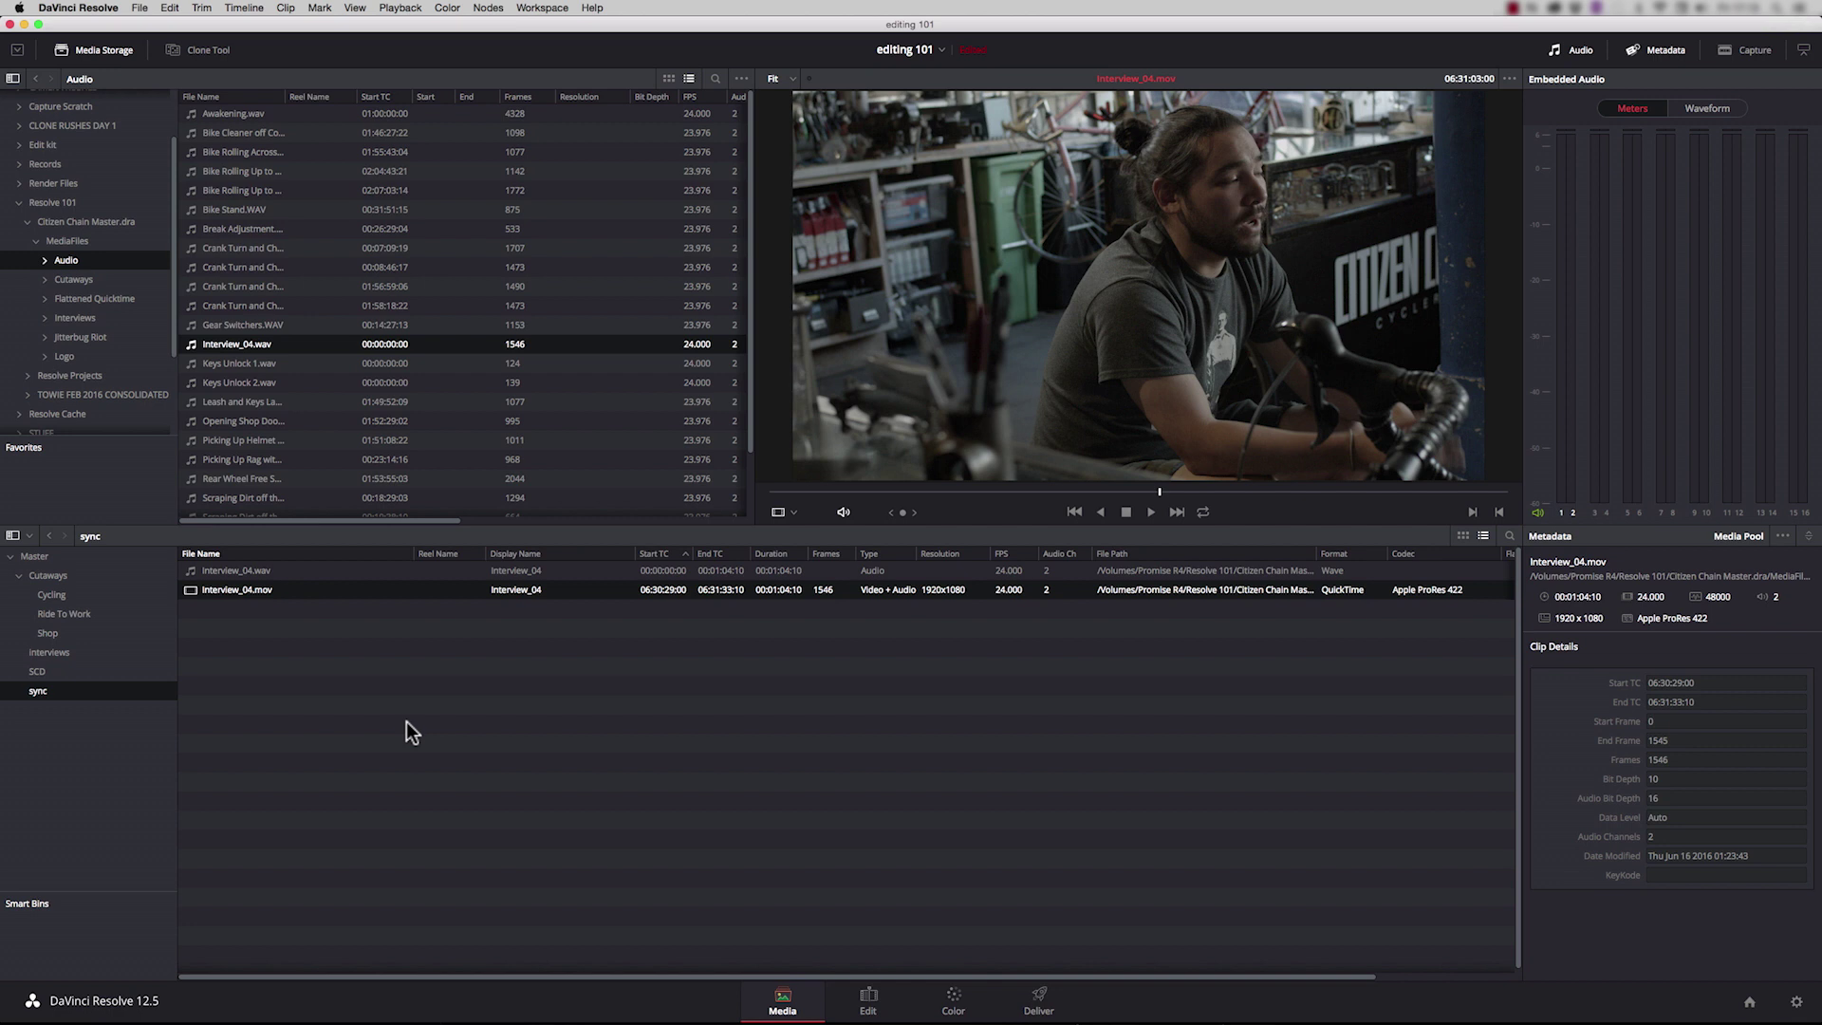
Save the project and set Auto Save to backup projects every 10 minutes, keeping 8 backups
left_click(140, 8)
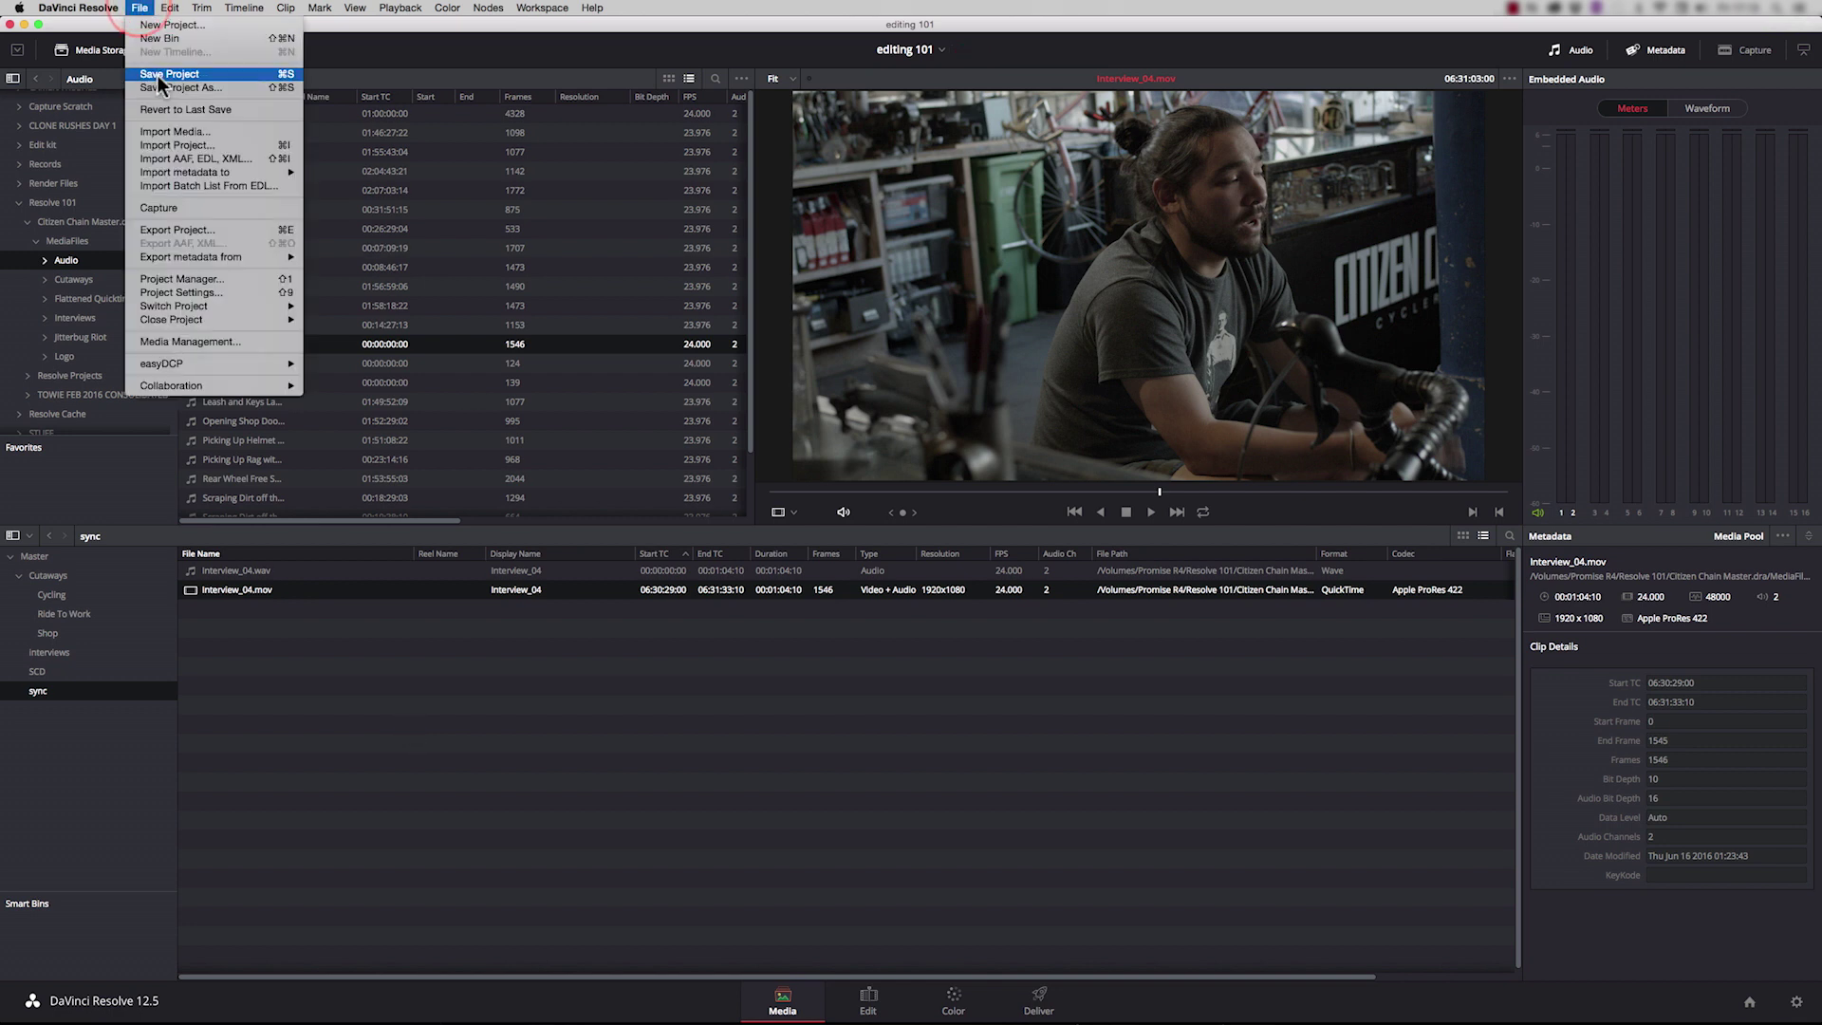
left_click(159, 76)
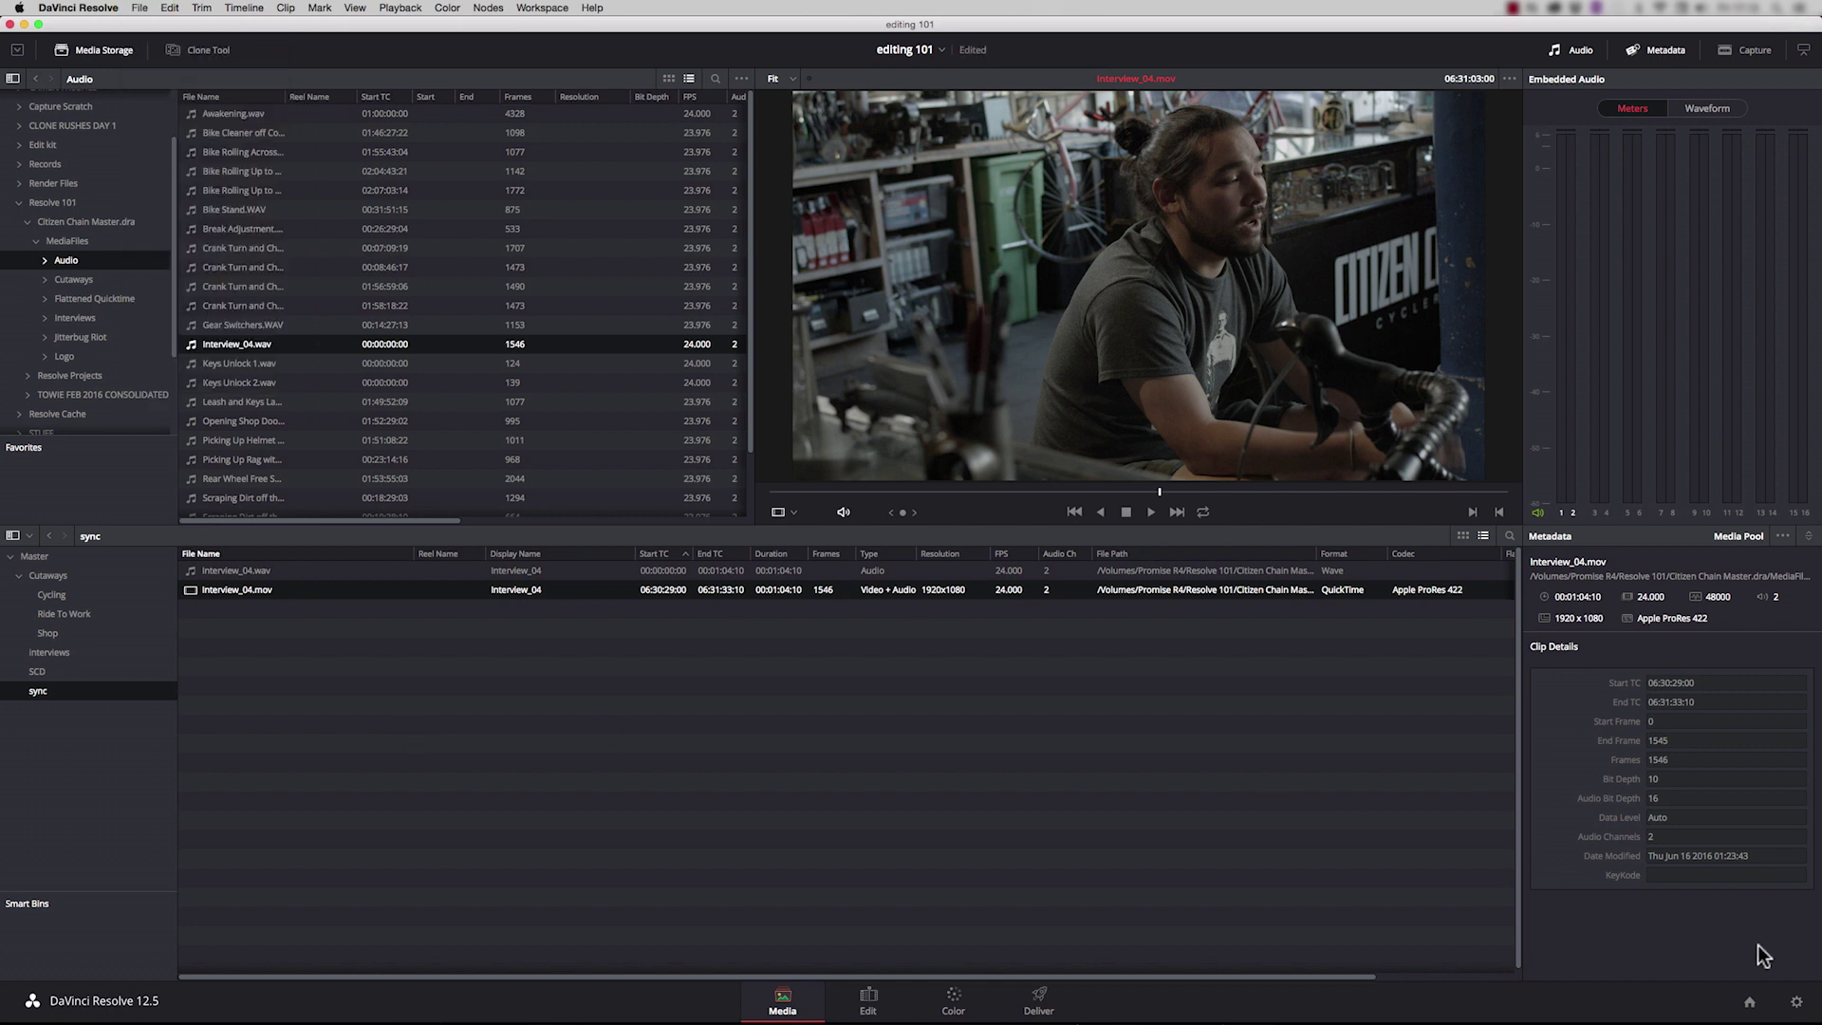
left_click(1797, 1004)
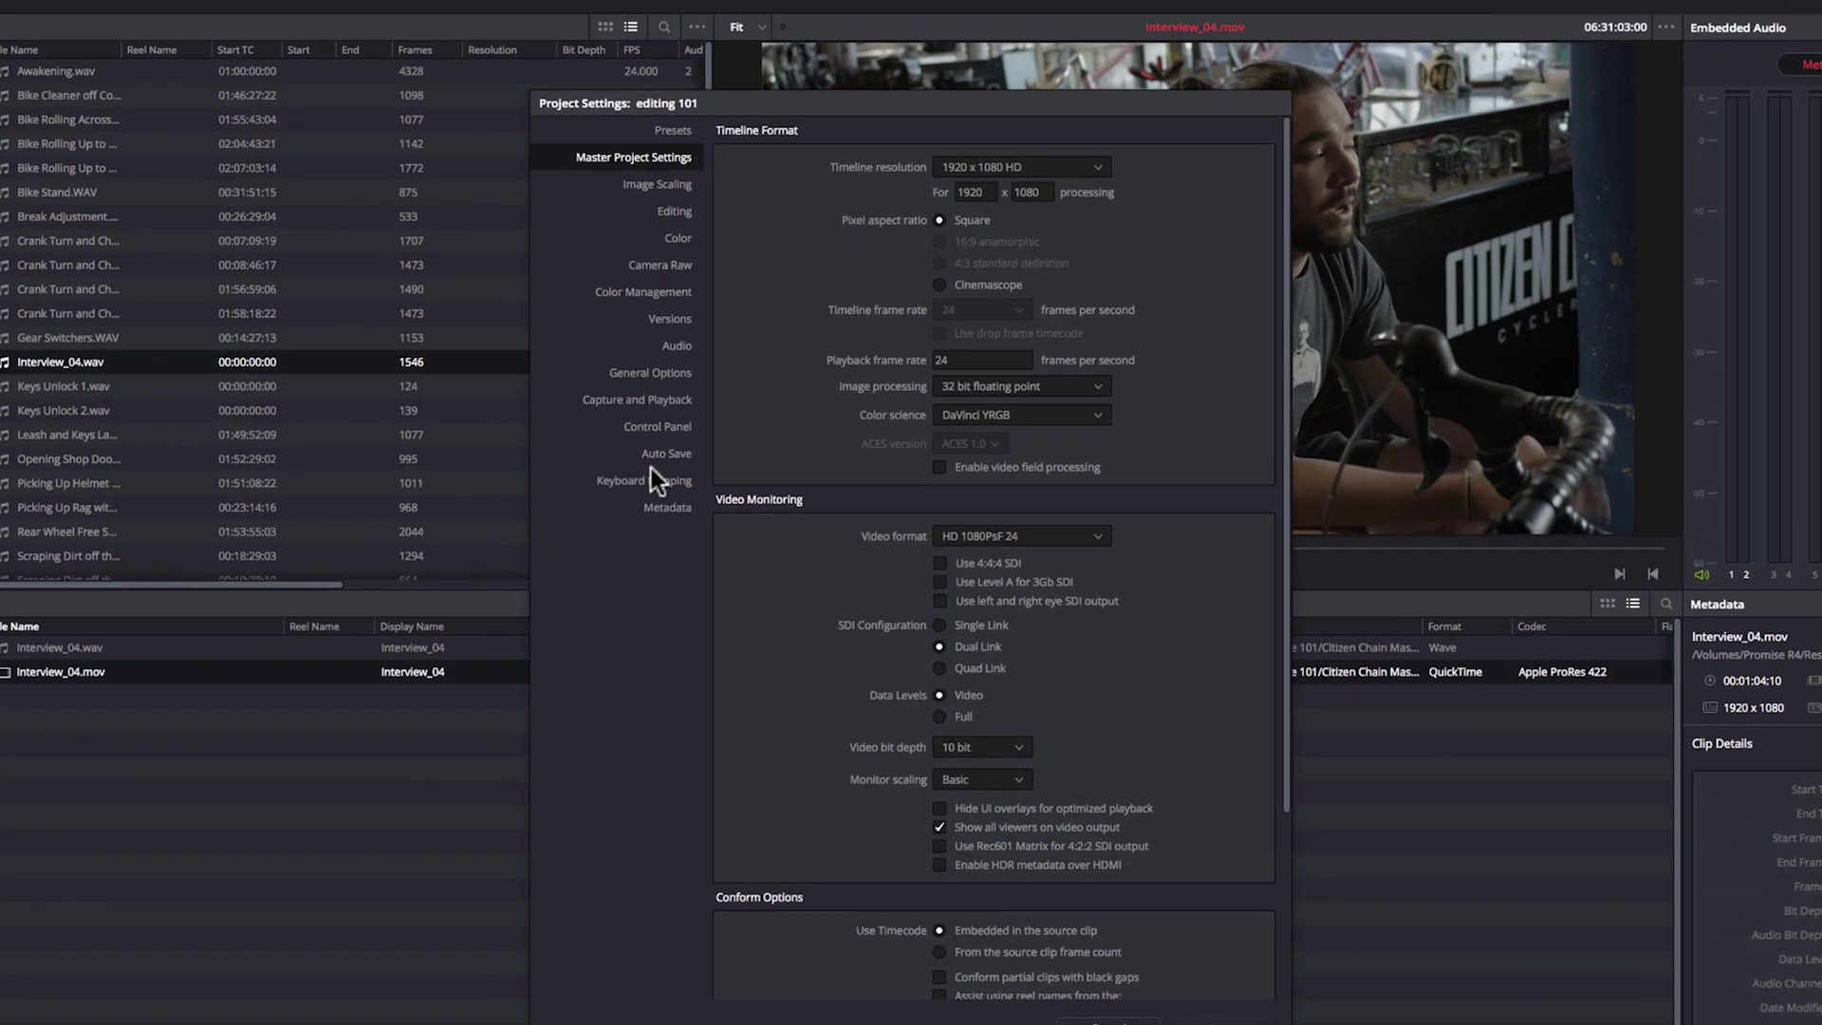
left_click(715, 416)
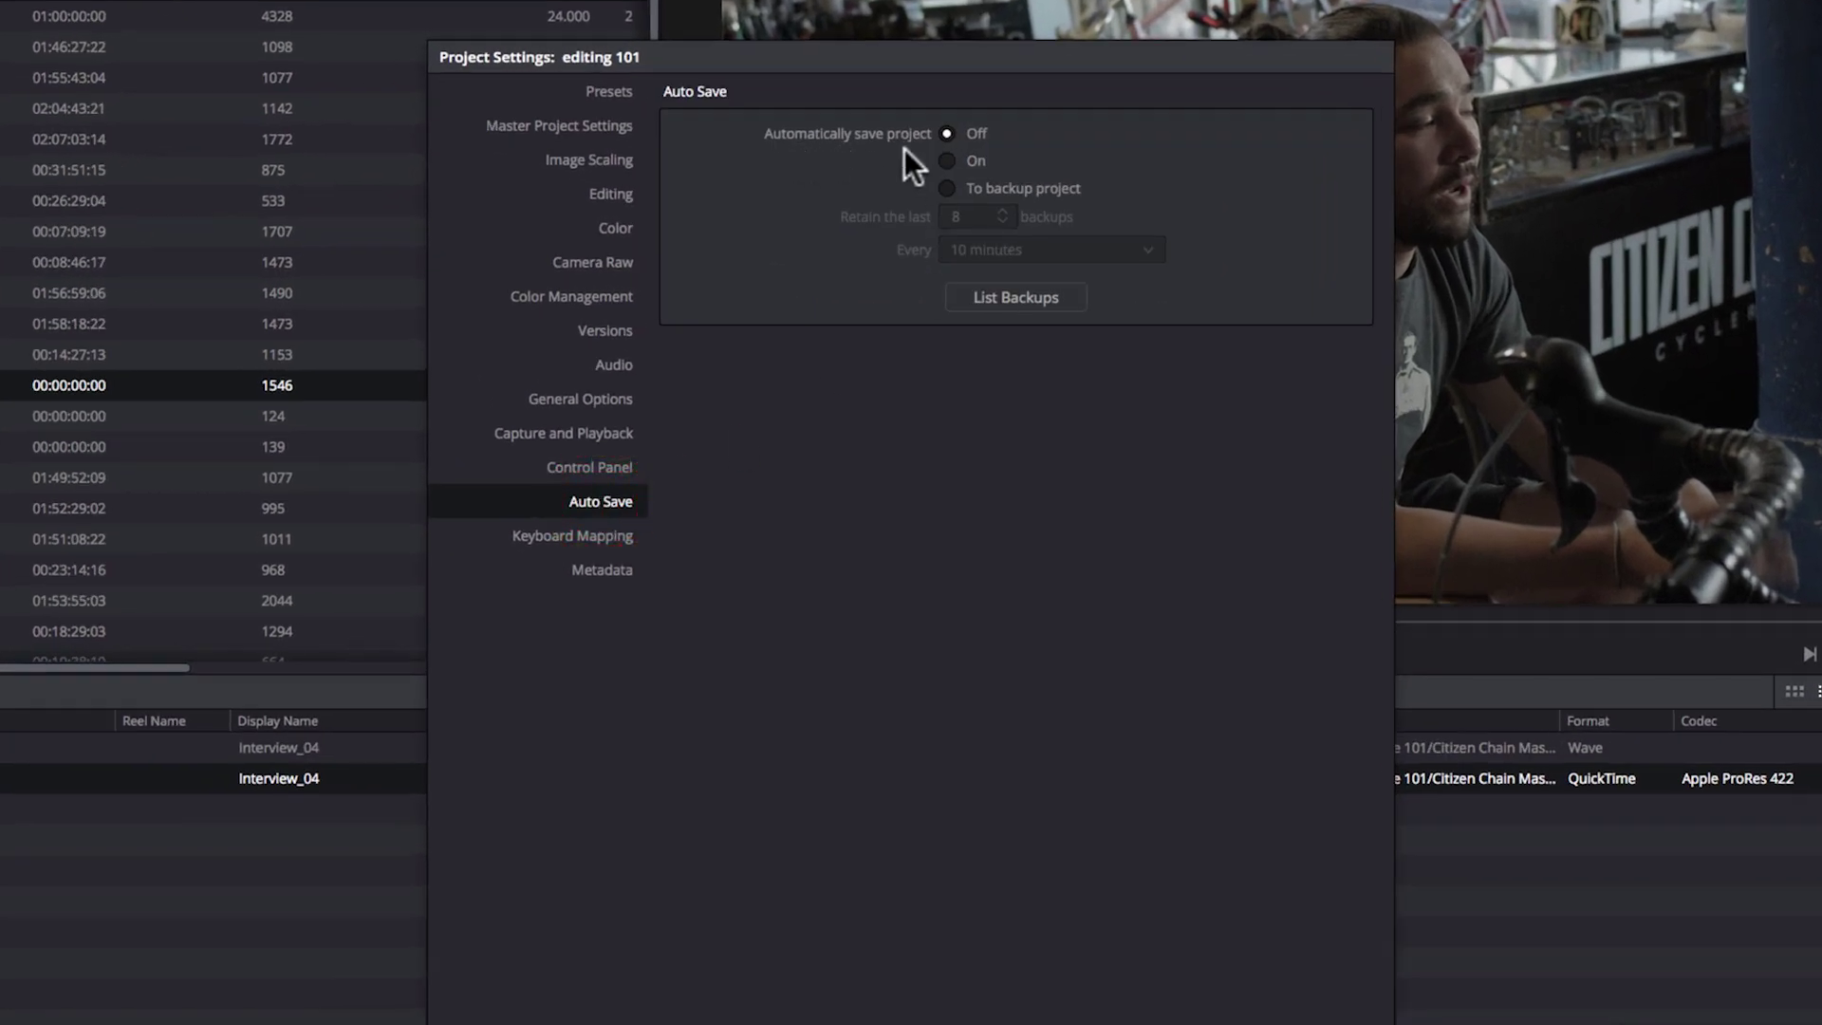
left_click(947, 187)
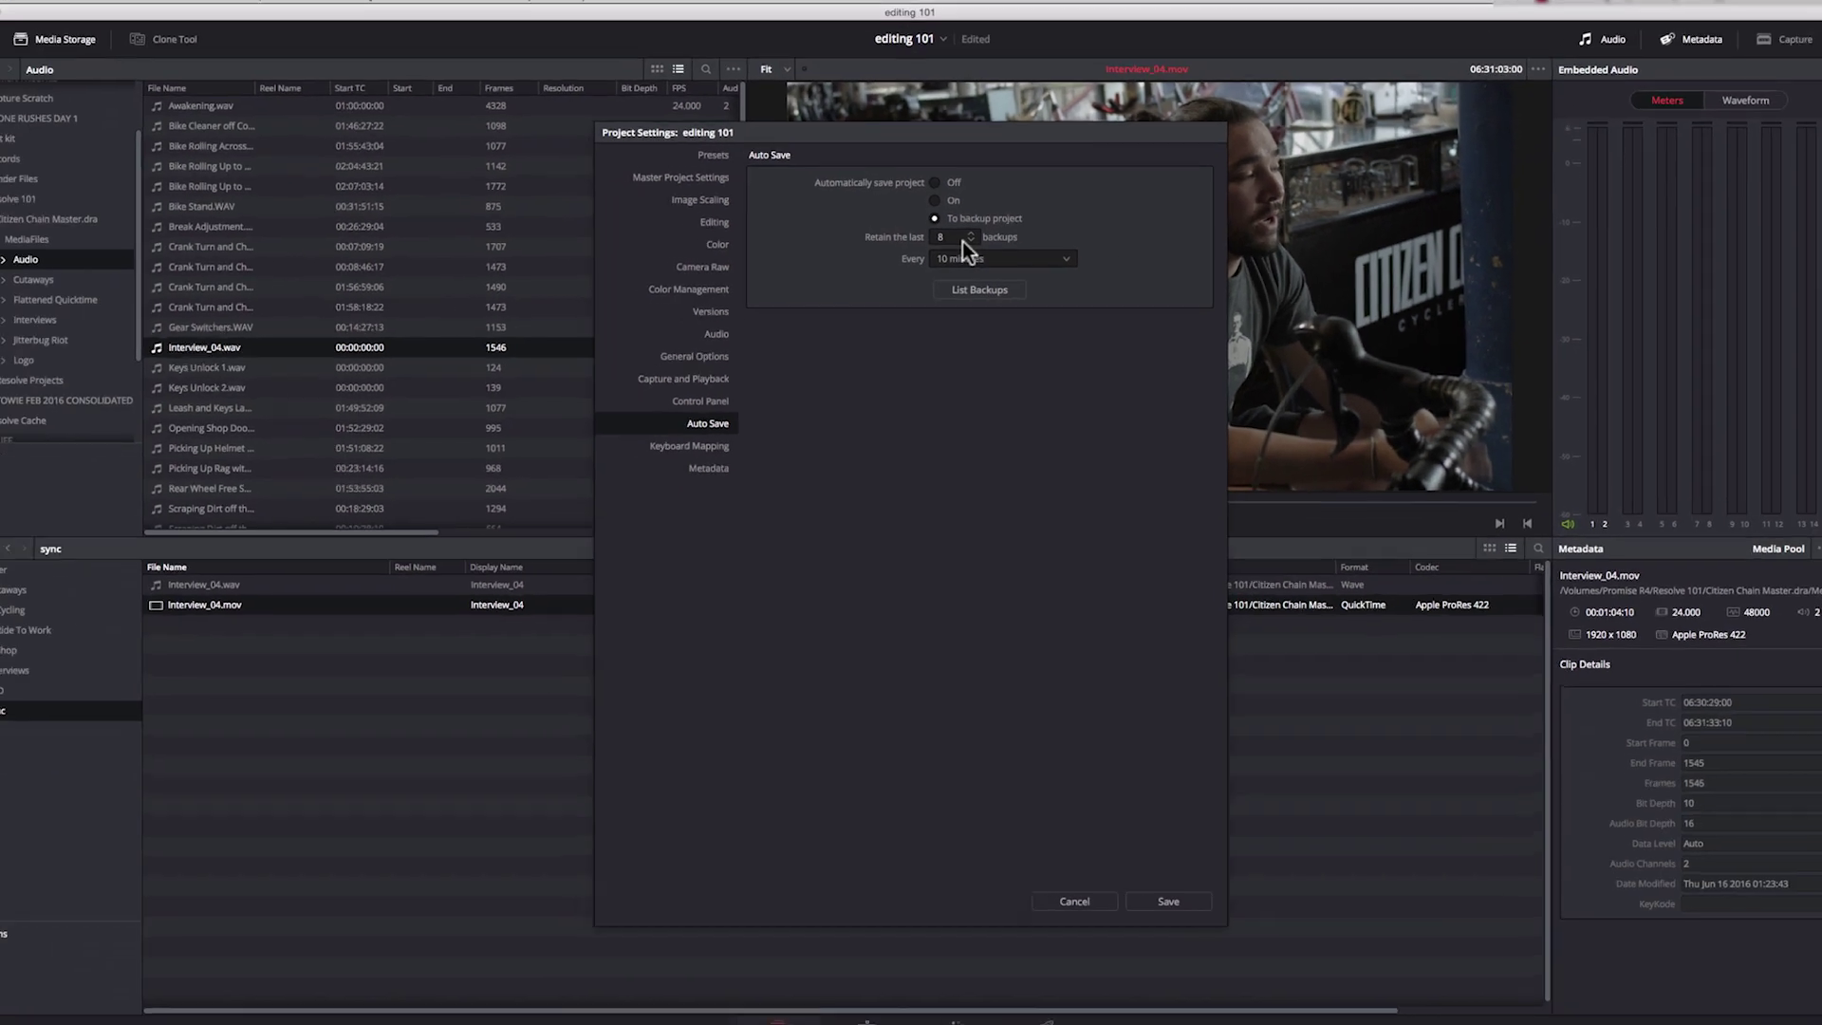
left_click(1146, 870)
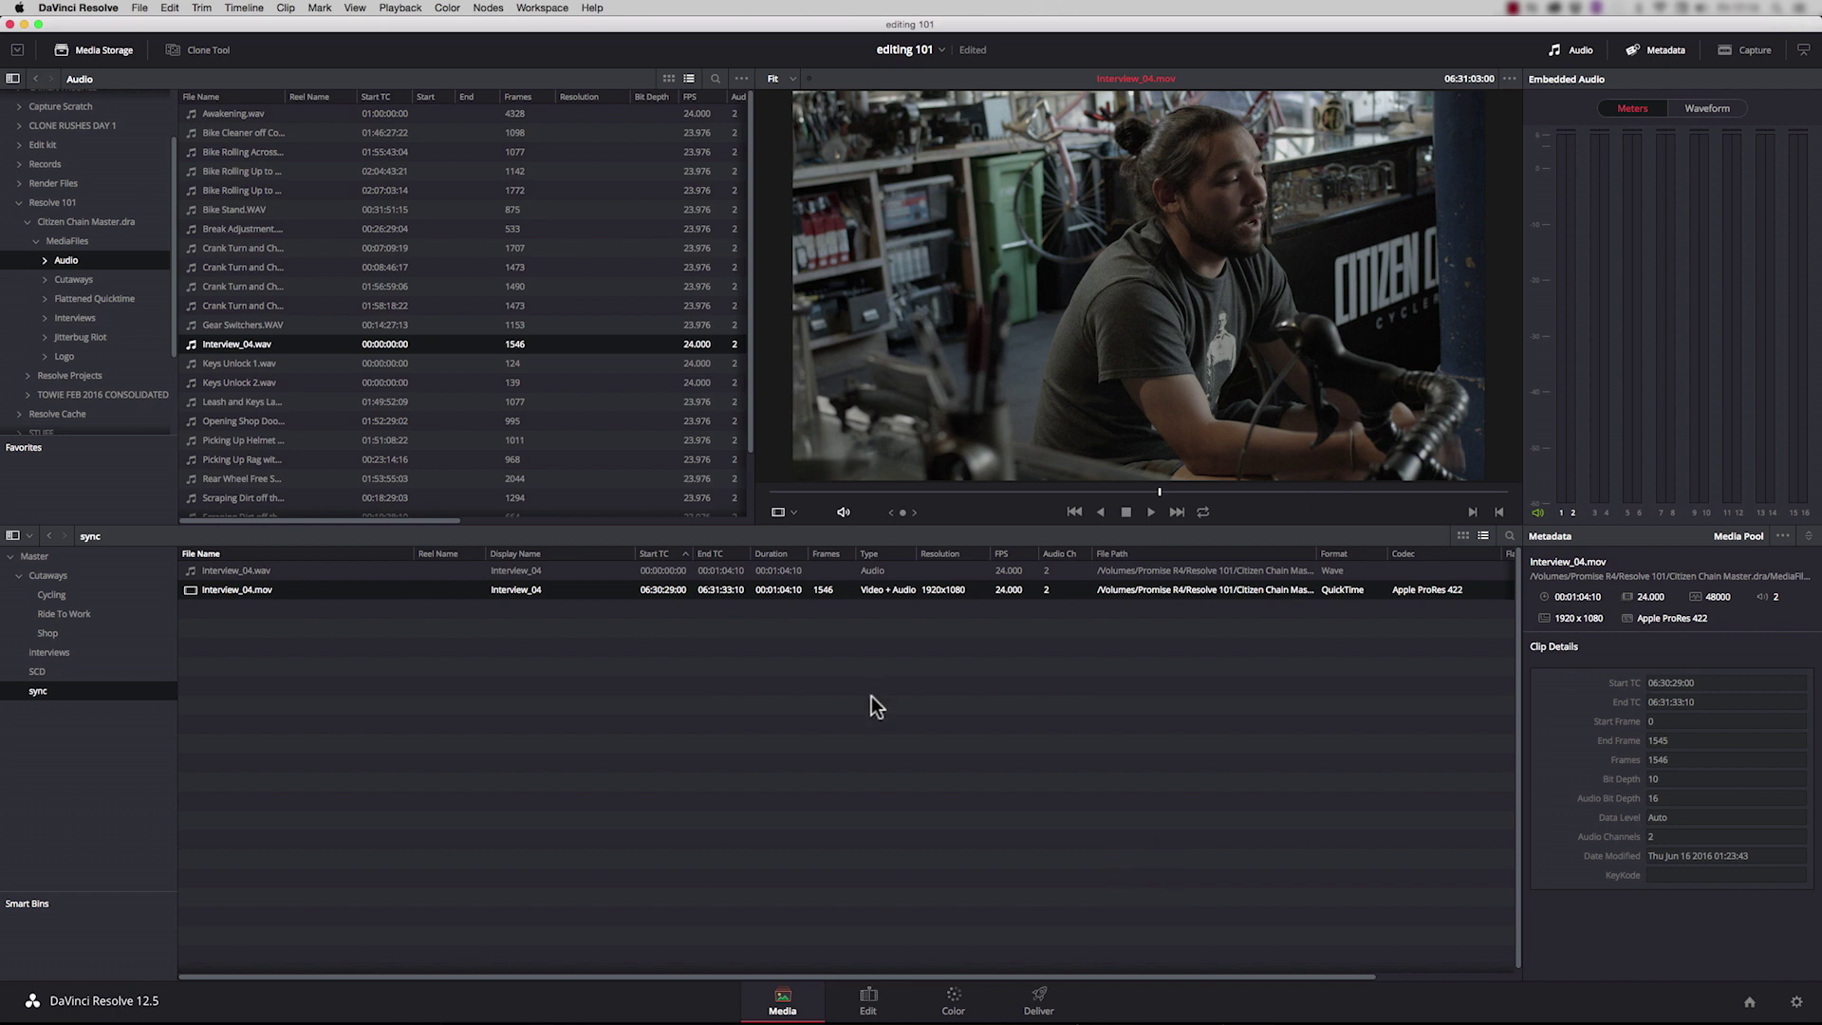